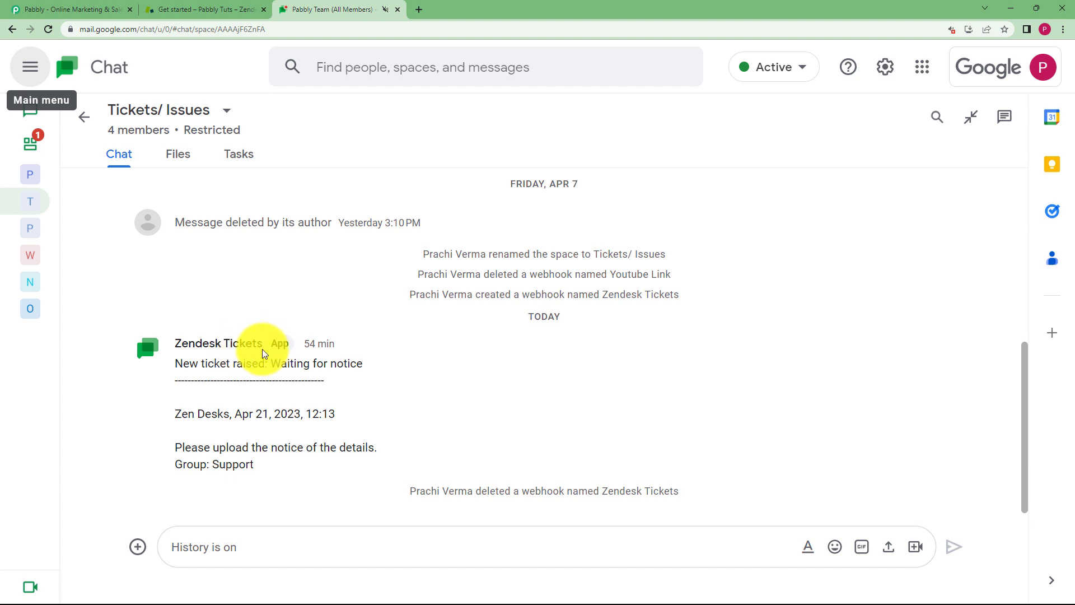
pyautogui.click(204, 9)
pyautogui.click(314, 9)
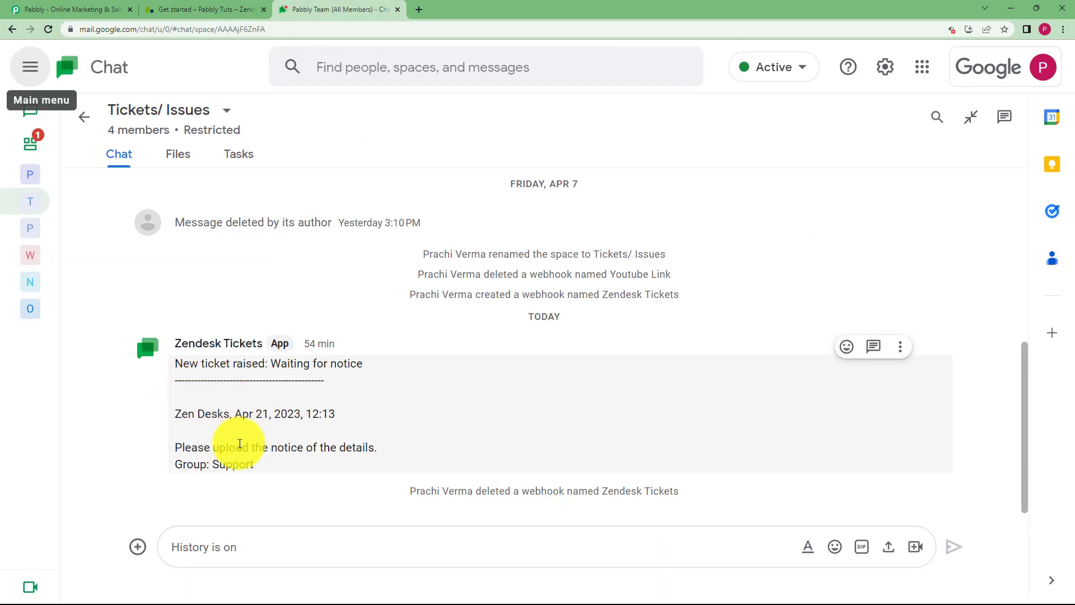
# - Switch to the Pabbly website, sign in to the account and open Pabbly Connect from the list of apps
pyautogui.click(84, 10)
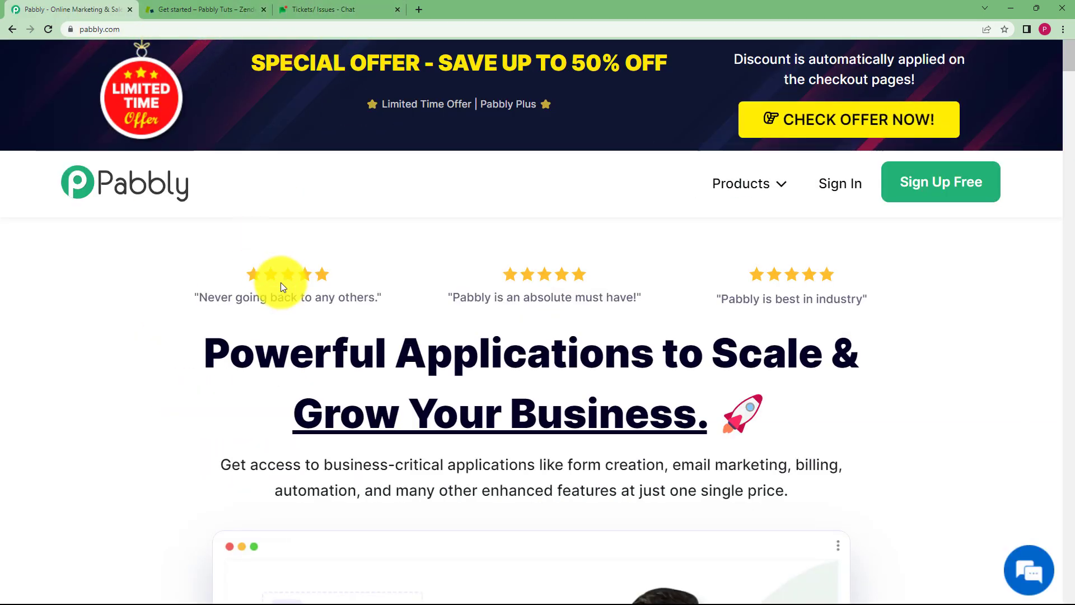
pyautogui.click(833, 184)
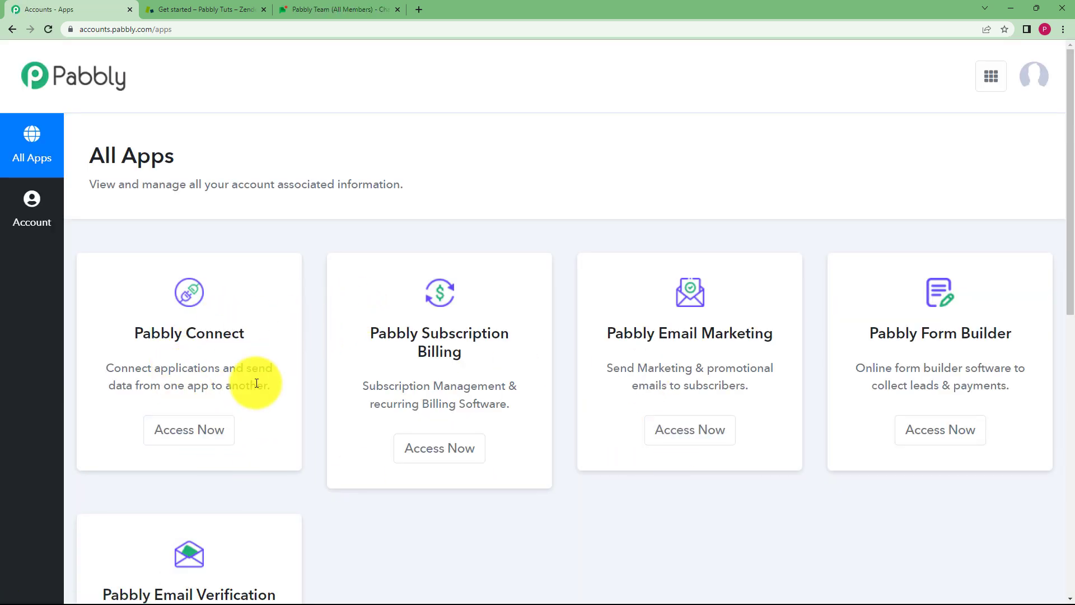
pyautogui.moveTo(138, 339); pyautogui.dragTo(272, 337)
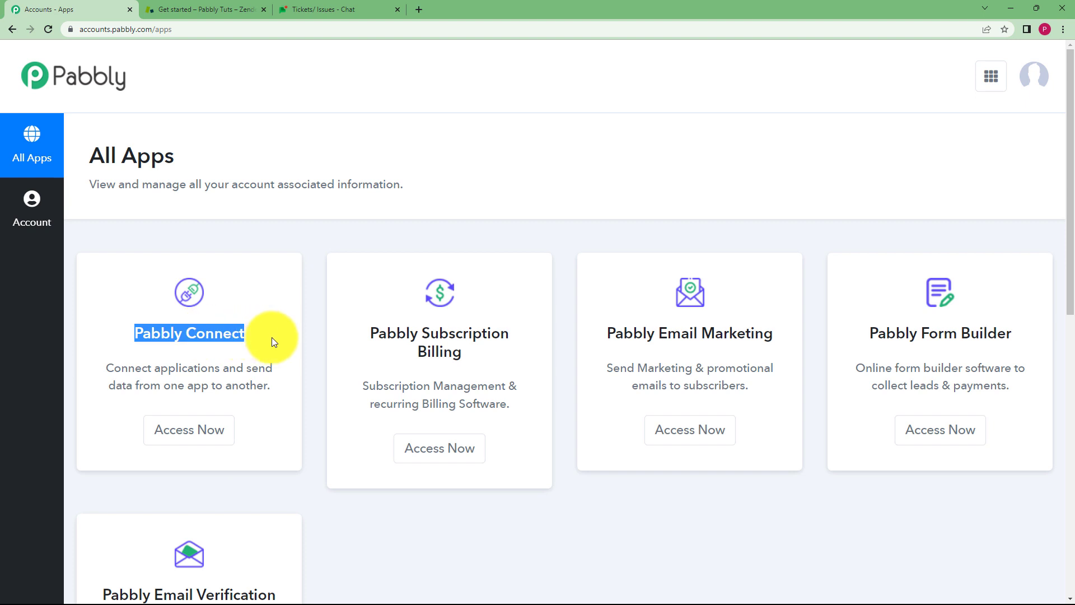
pyautogui.click(216, 436)
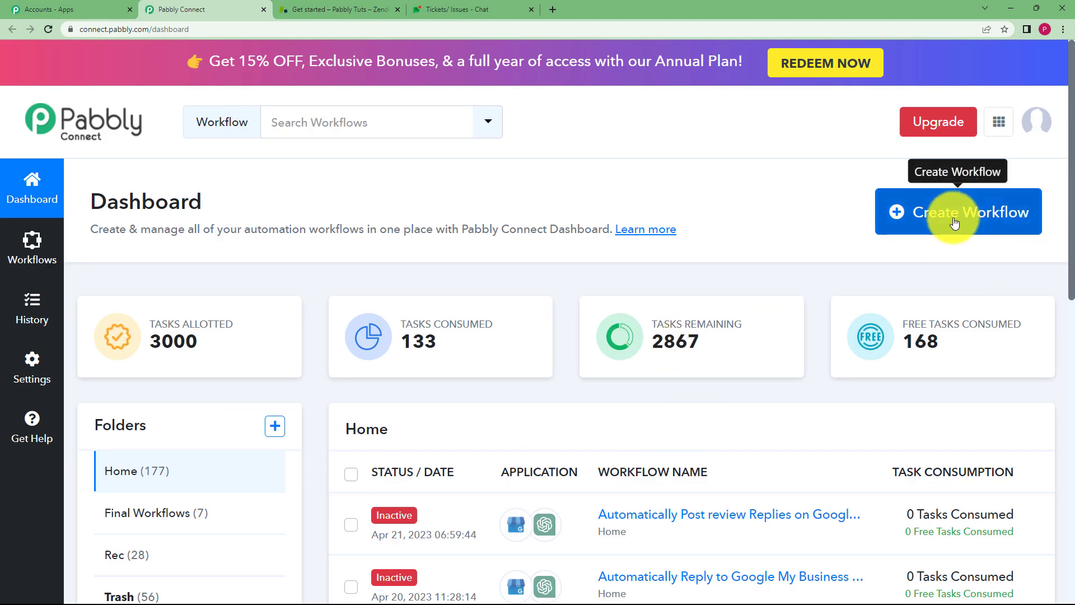
# - Create a workflow named "Send Messages in Google Chat for Tickets raised in Zendesk"
pyautogui.click(955, 223)
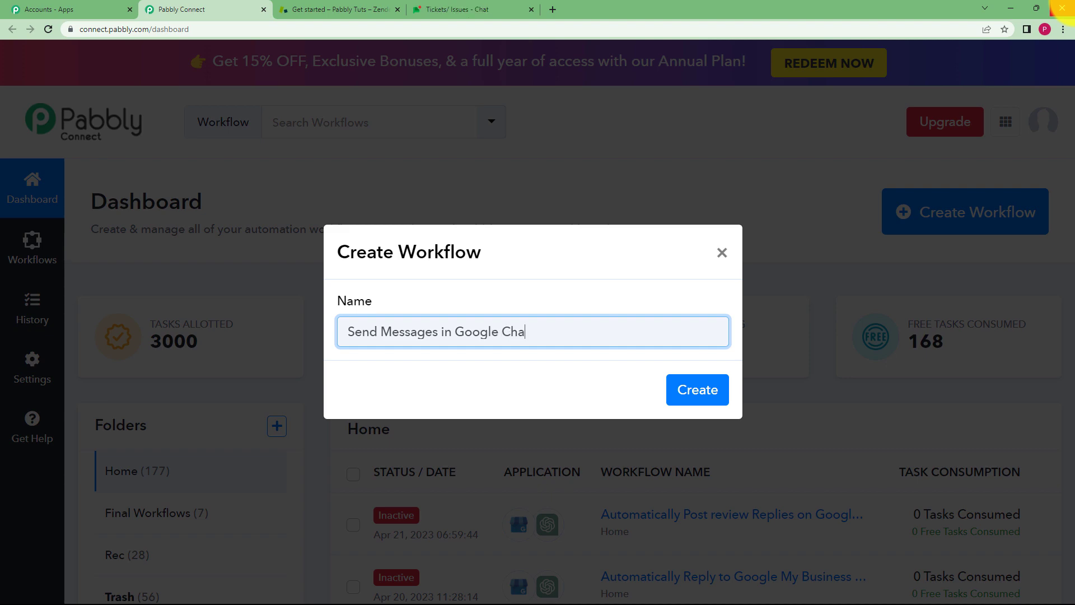
pyautogui.click(697, 390)
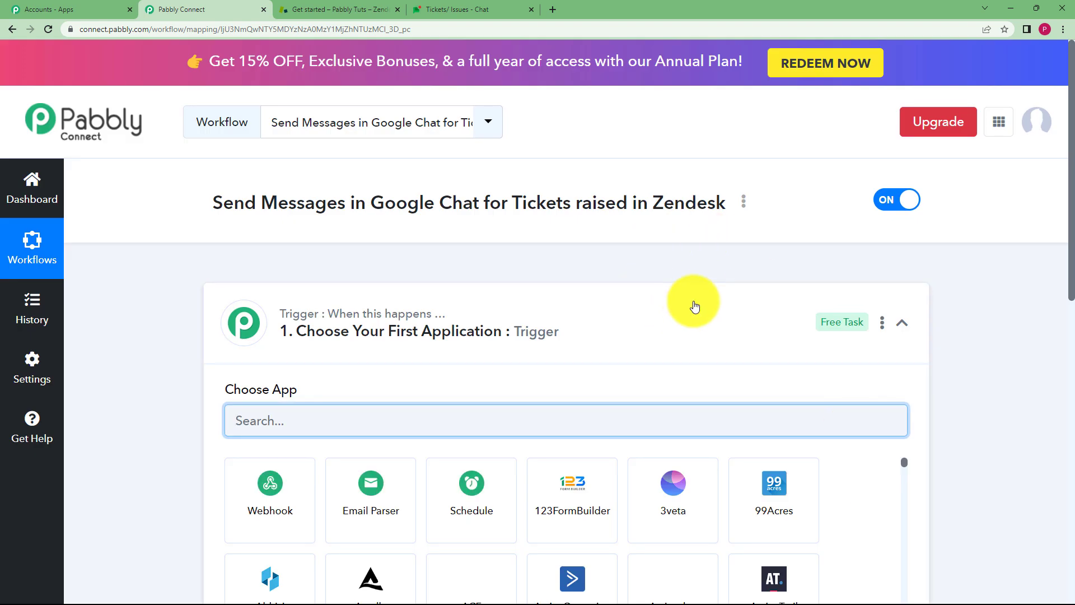
pyautogui.click(679, 314)
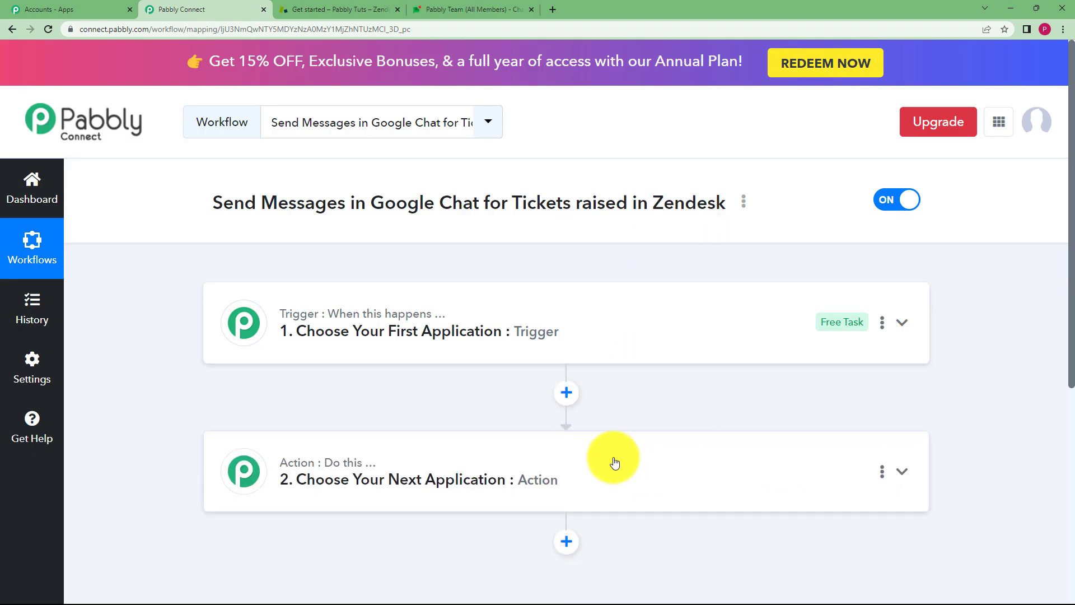
pyautogui.click(468, 332)
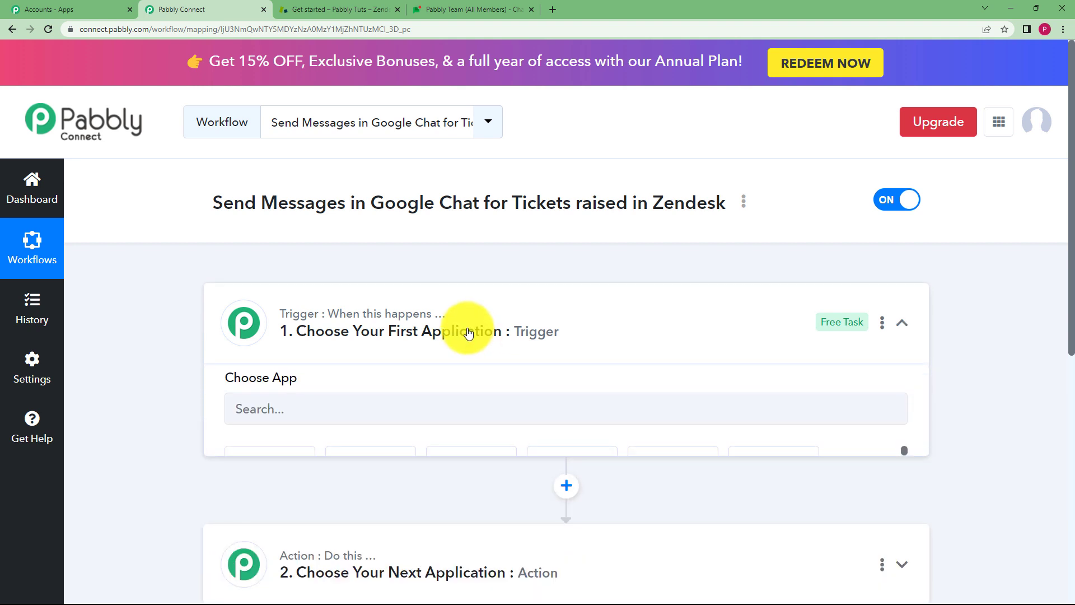
pyautogui.click(417, 329)
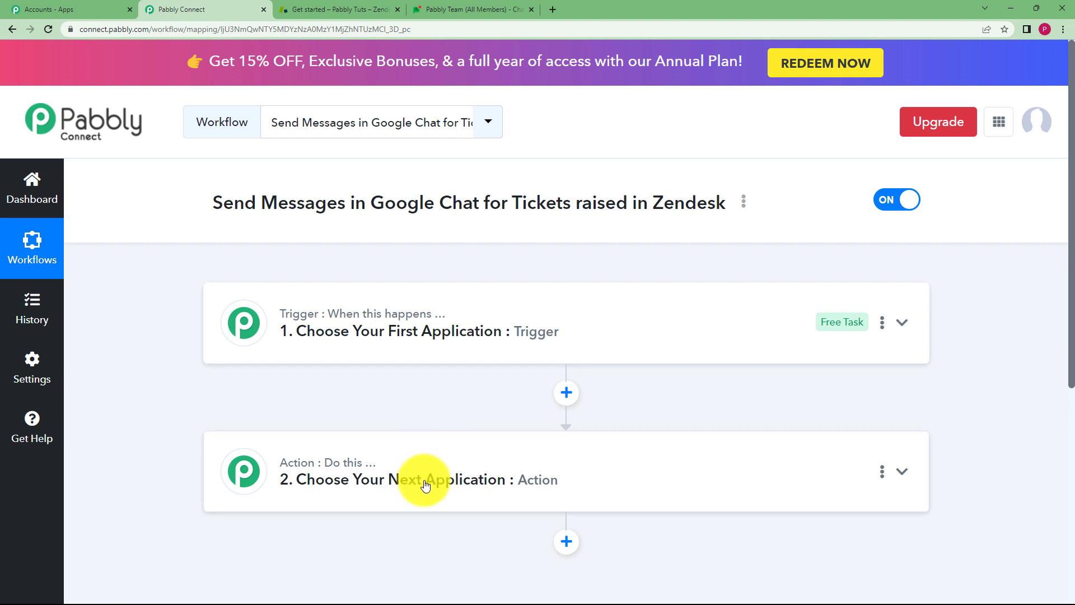
pyautogui.click(408, 328)
pyautogui.click(373, 419)
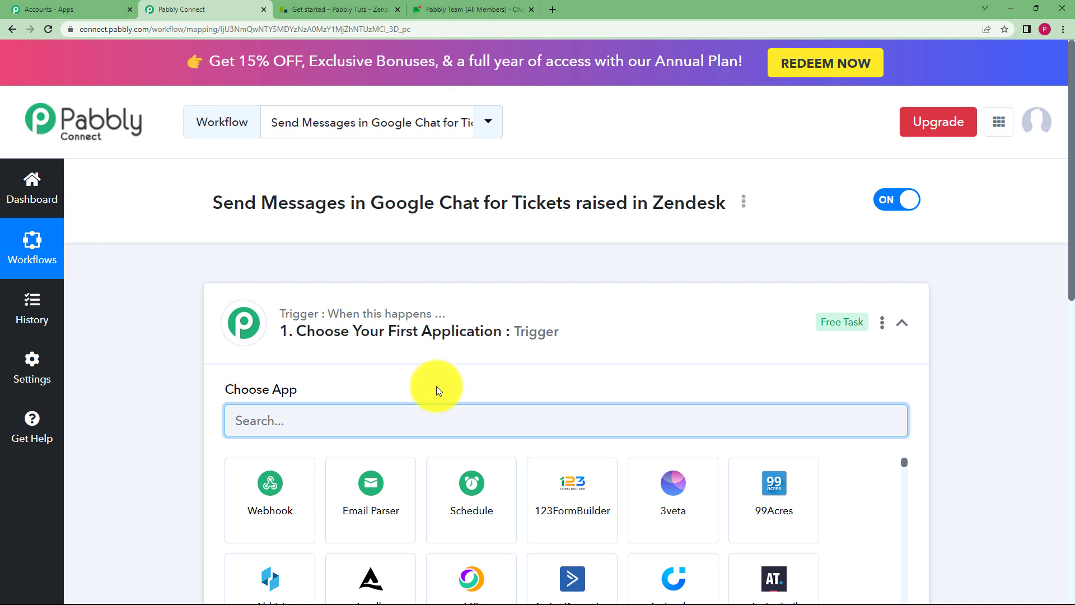
pyautogui.click(424, 342)
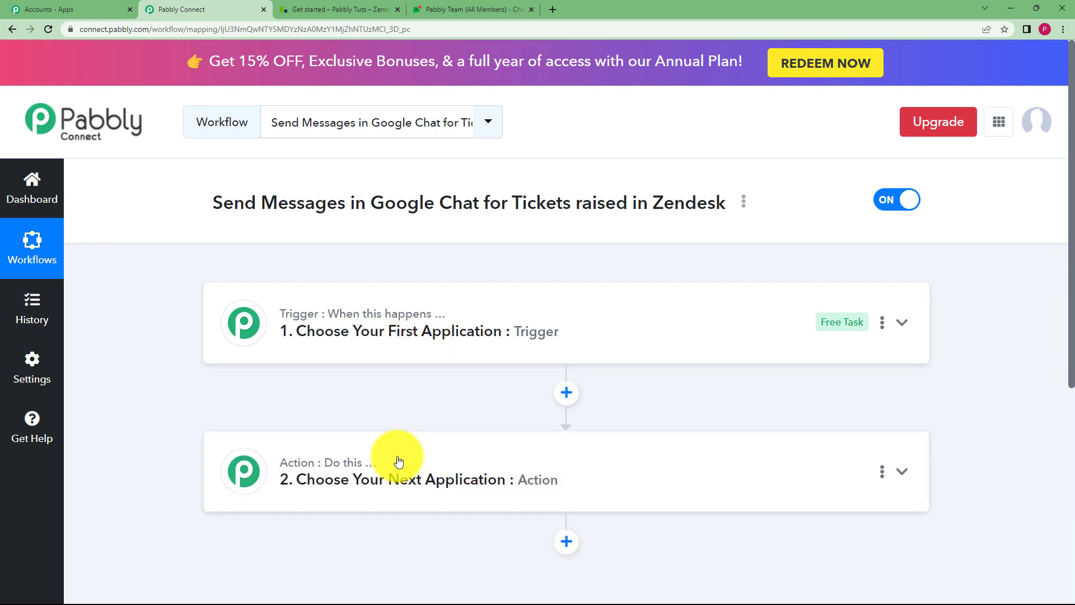
pyautogui.click(399, 461)
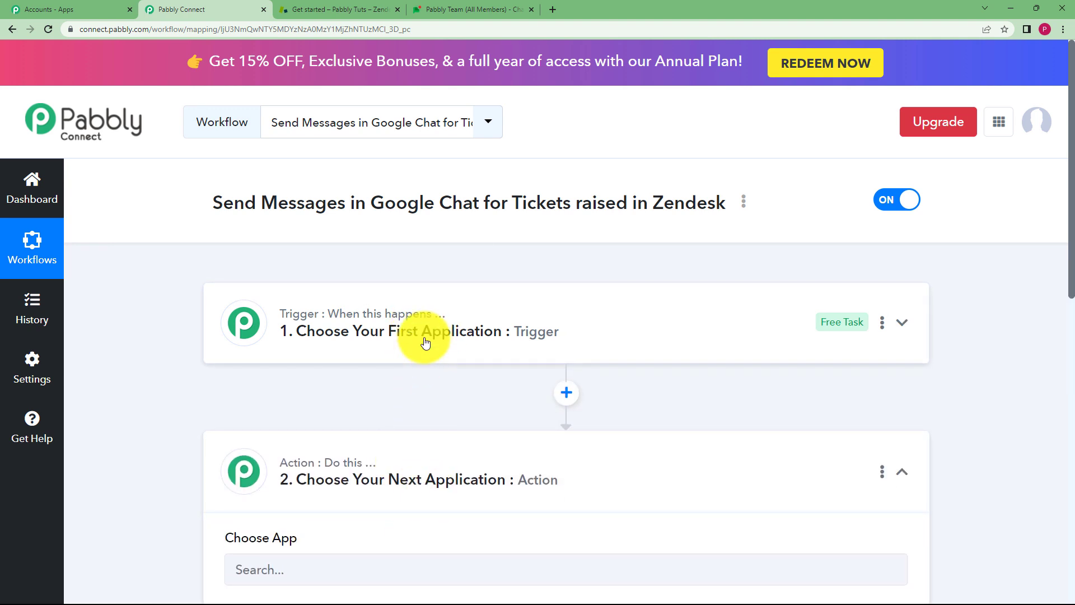
# - Set the workflow's trigger application to Zendesk with New Ticket as the trigger event
pyautogui.click(426, 342)
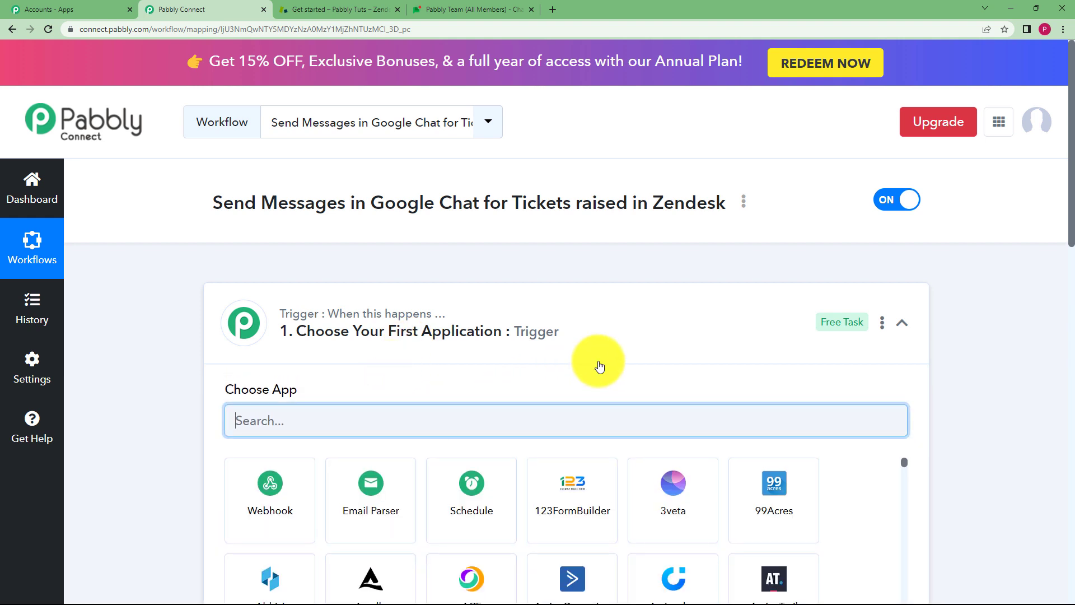
pyautogui.write('Zendes')
pyautogui.click(270, 490)
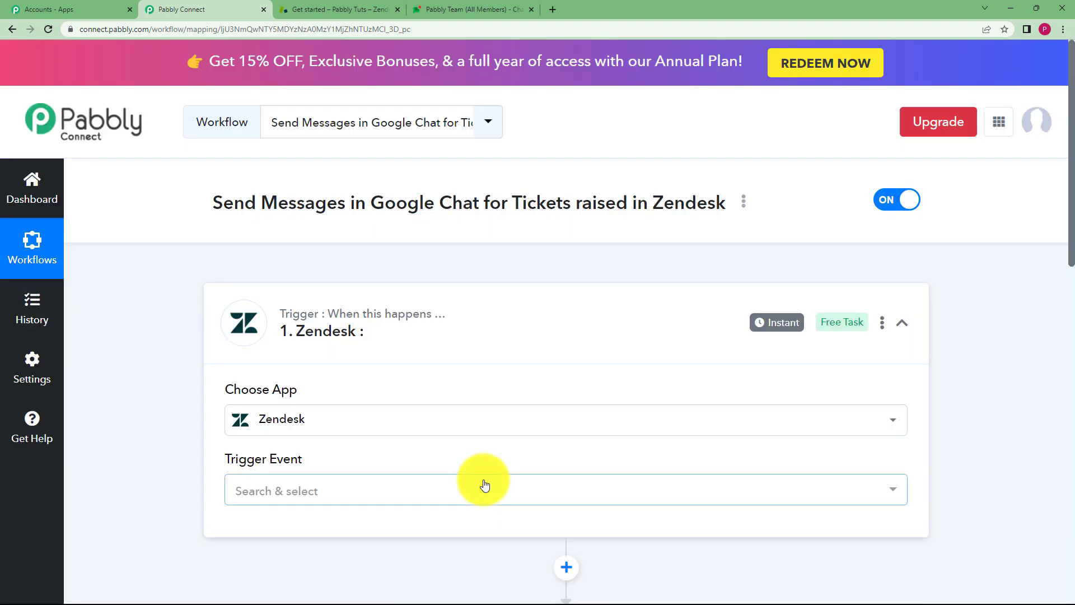
pyautogui.click(485, 485)
pyautogui.click(456, 314)
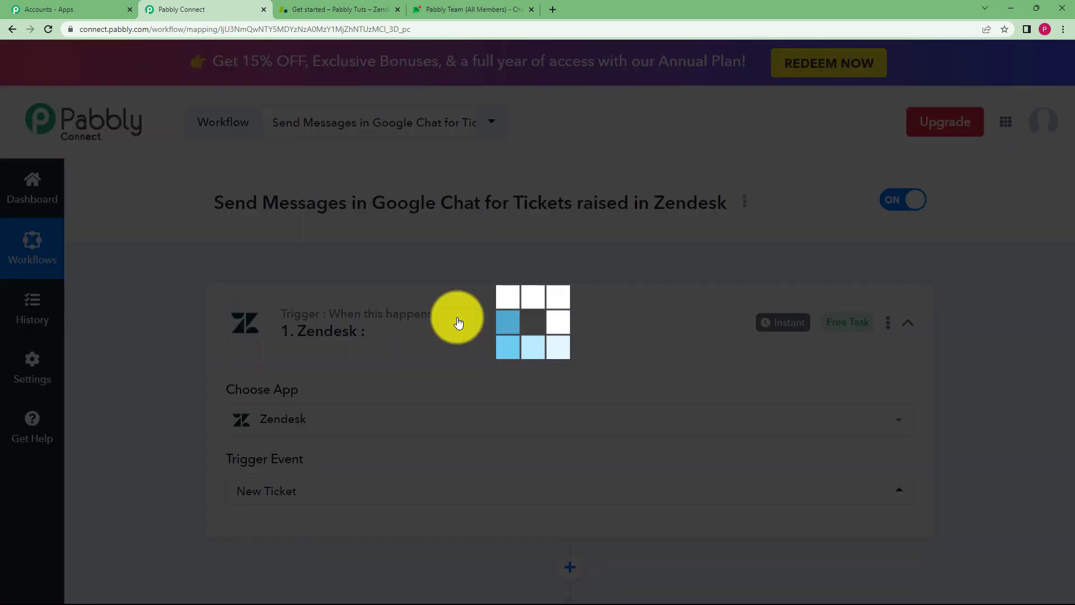
# - Review the trigger's webhook URL and the Zendesk webhook setup instructions, including the JSON body
pyautogui.scroll(-3, 290, 478)
pyautogui.moveTo(206, 374)
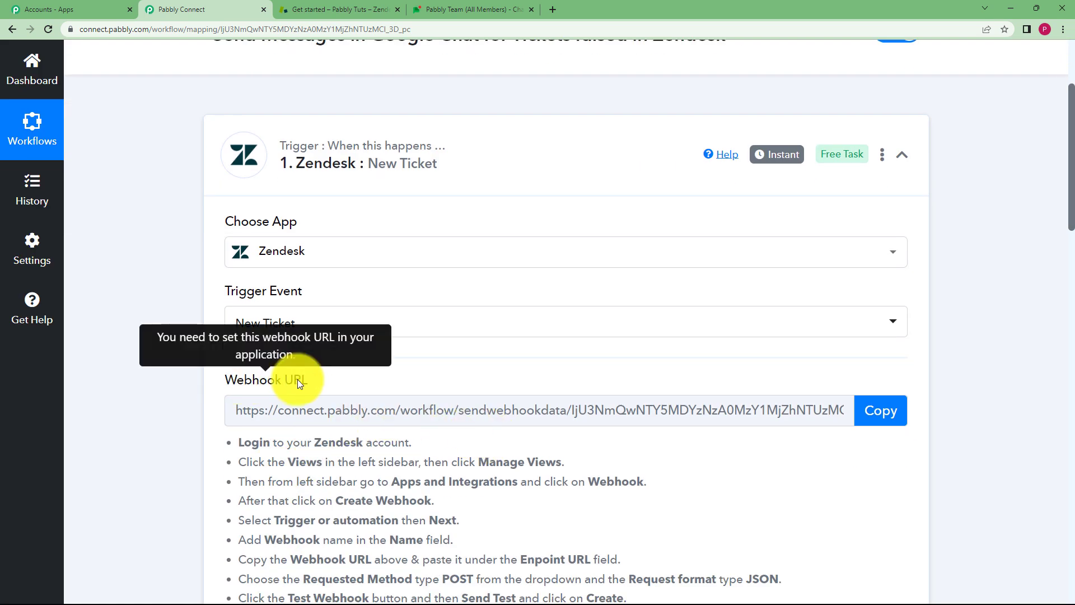
pyautogui.scroll(-4, 336, 381)
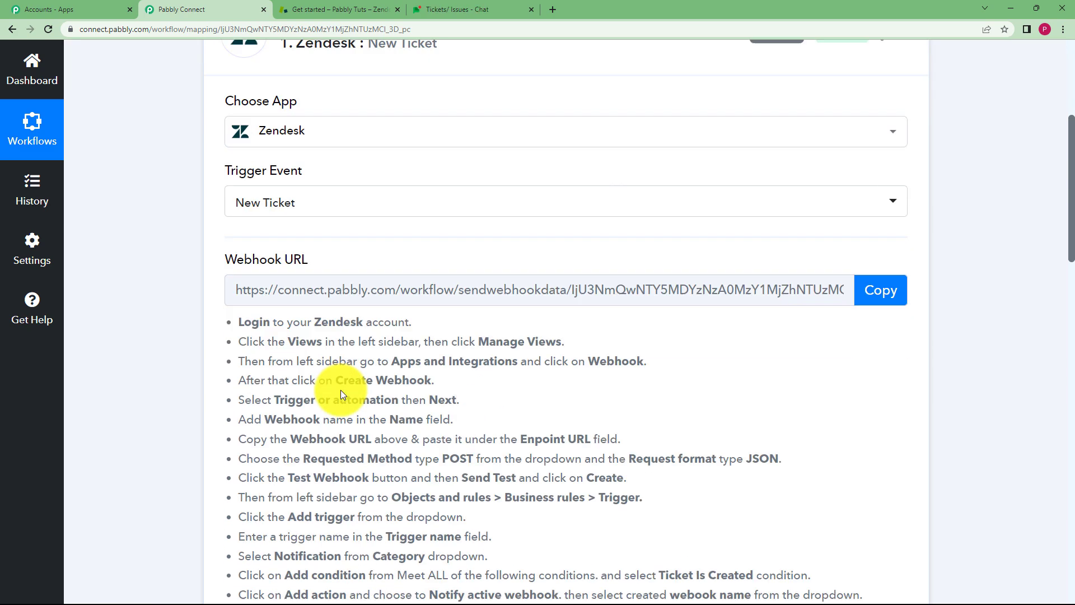
pyautogui.moveTo(237, 218); pyautogui.dragTo(395, 511)
pyautogui.click(196, 344)
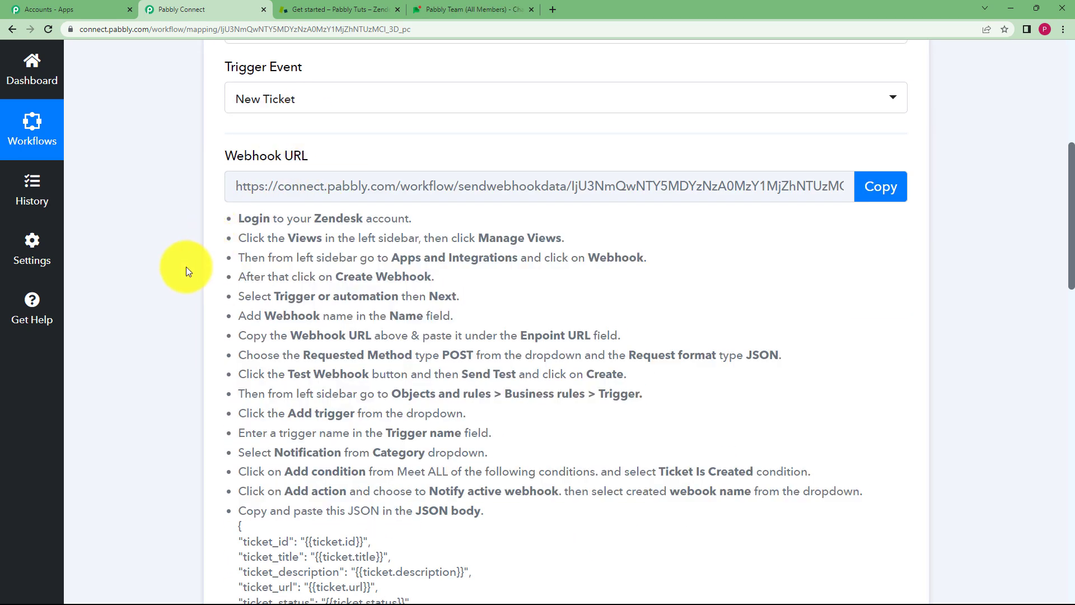
pyautogui.scroll(-3, 252, 269)
pyautogui.scroll(-4, 291, 397)
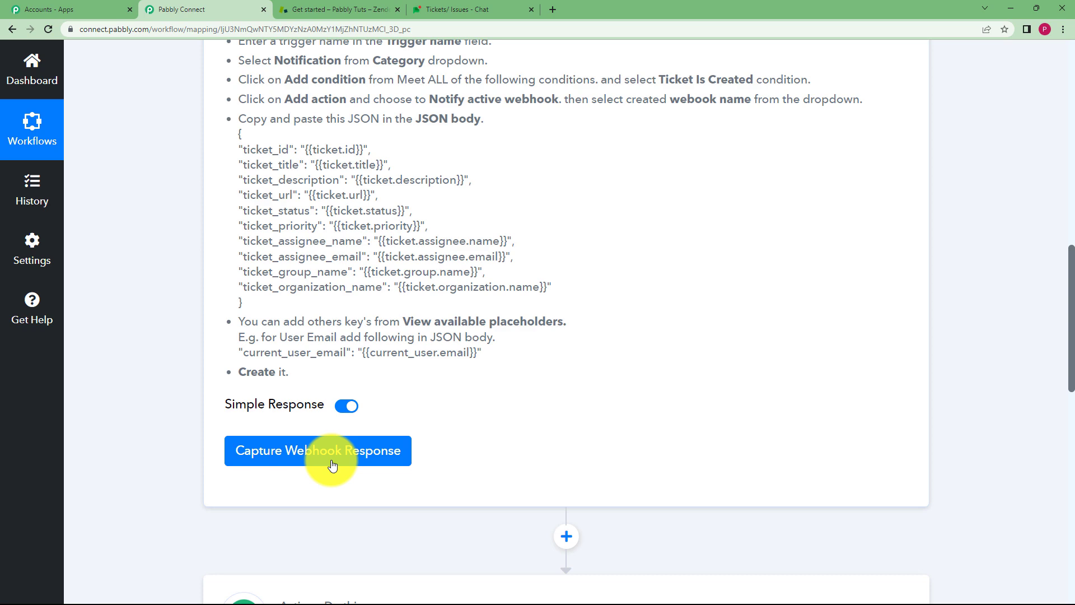
pyautogui.scroll(9, 418, 445)
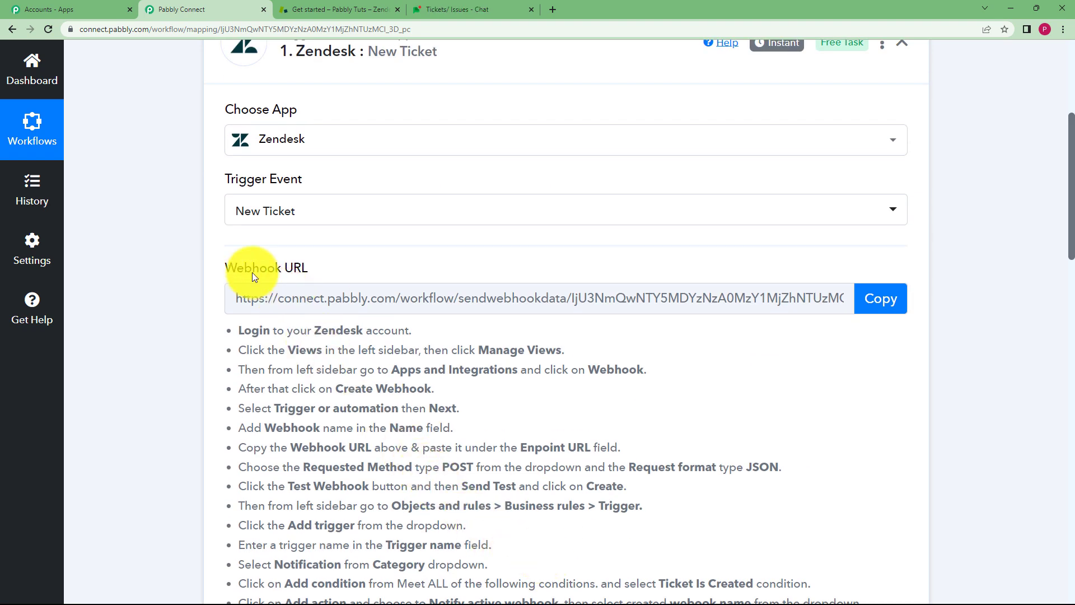
# - Switch to Zendesk, go to managing the ticket views and open the Webhooks page under Apps and integrations in Admin Center
pyautogui.click(330, 9)
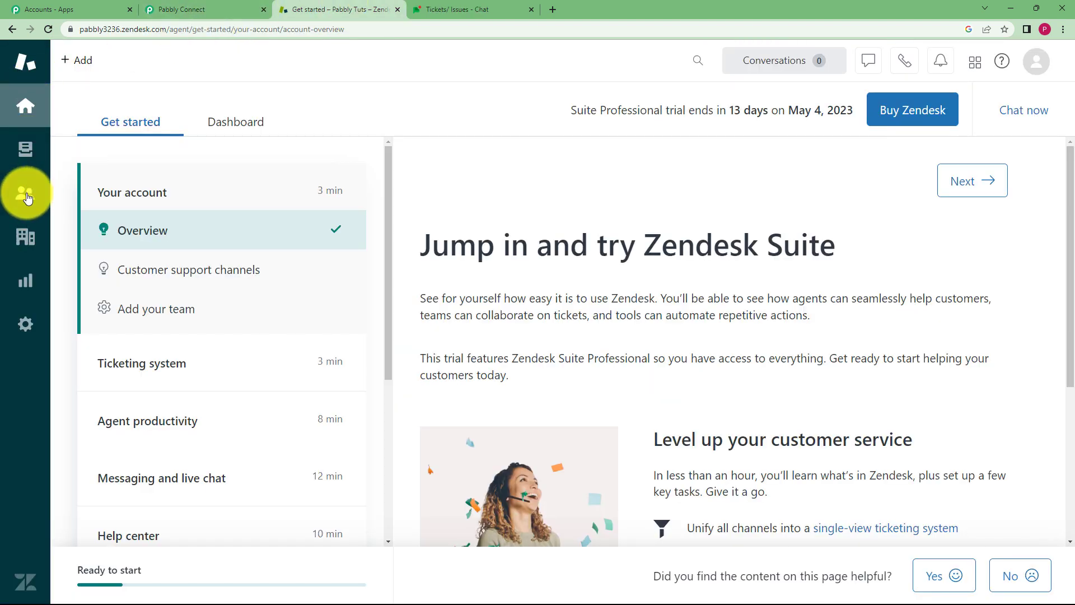
pyautogui.click(25, 152)
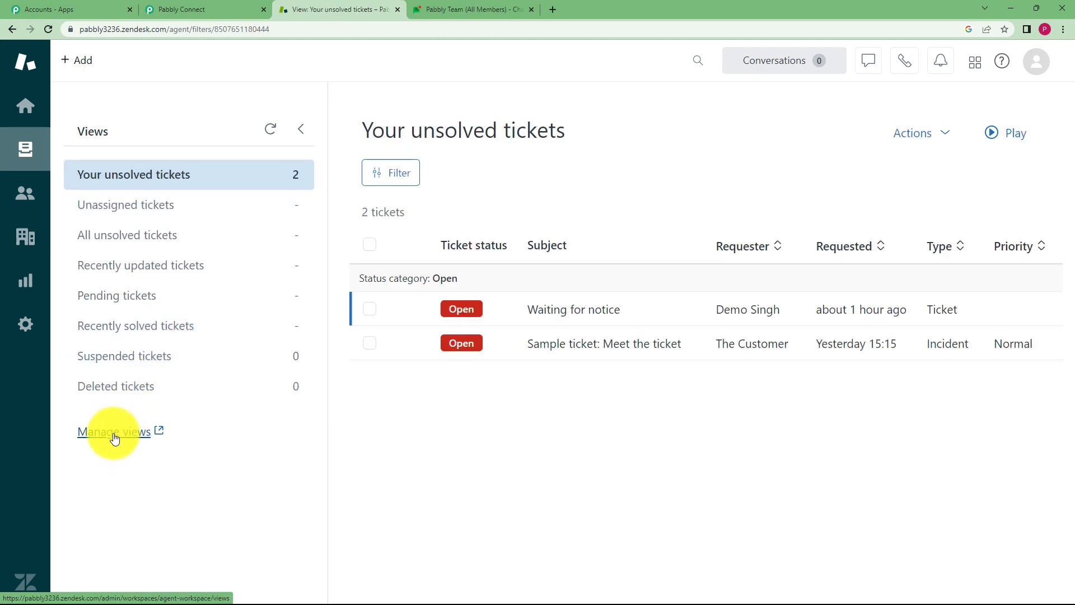
pyautogui.click(114, 432)
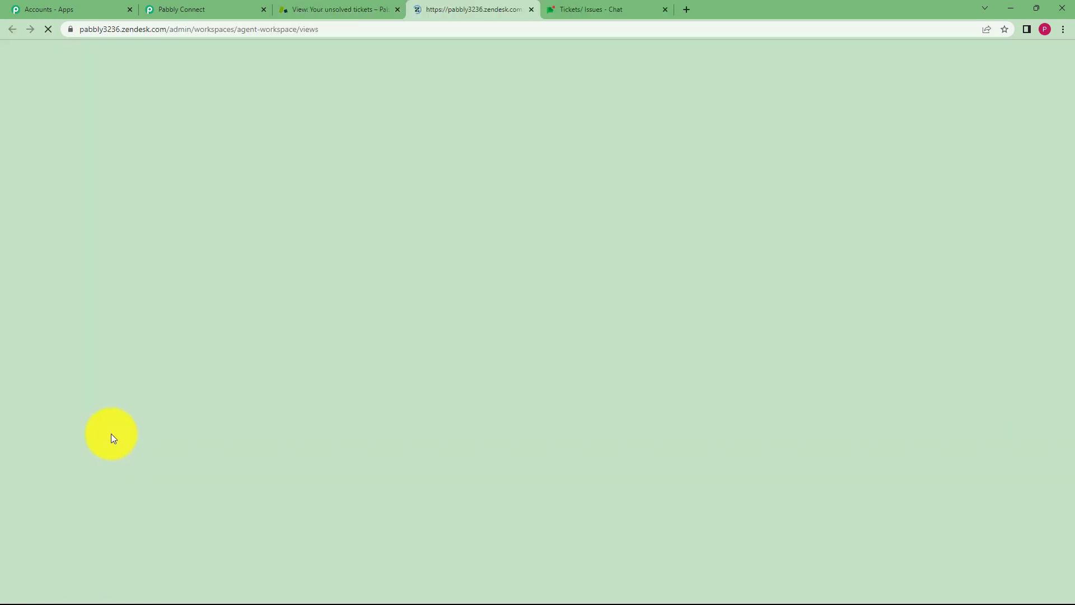
pyautogui.scroll(-1, 151, 311)
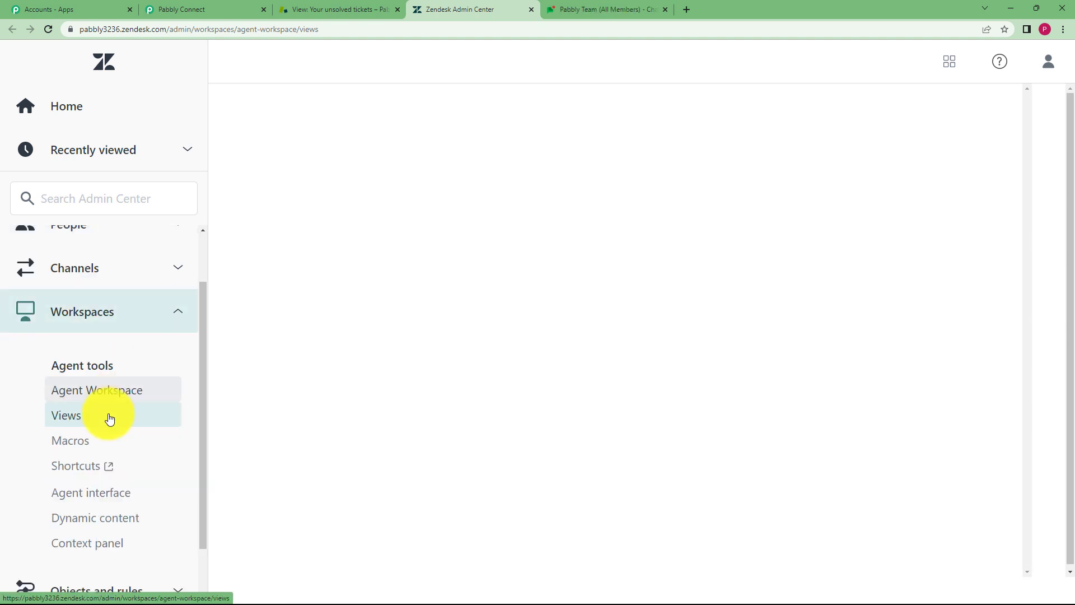
pyautogui.click(139, 308)
pyautogui.click(111, 471)
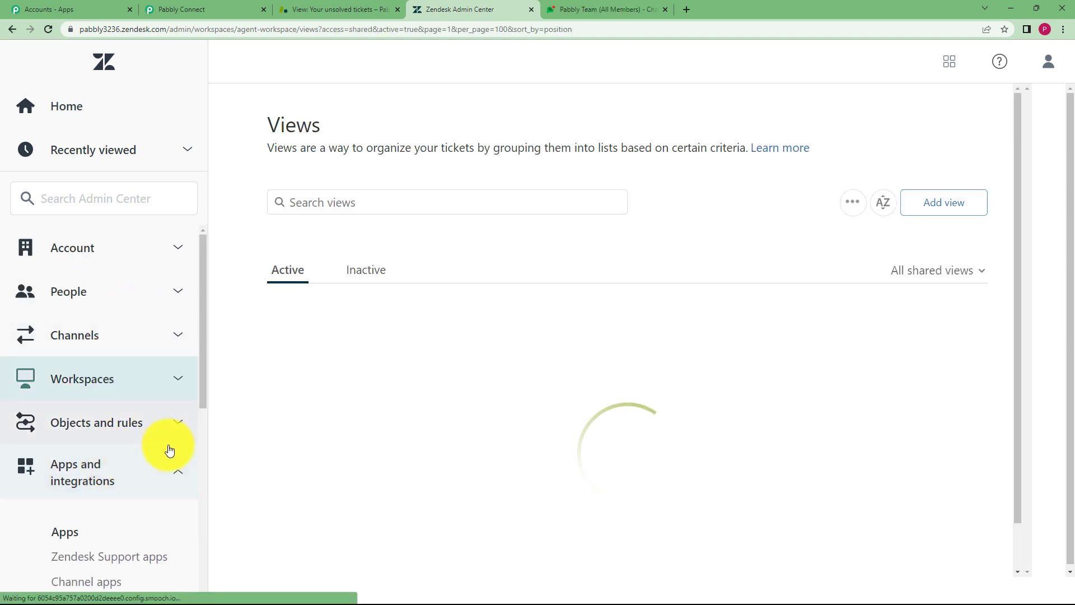
pyautogui.scroll(-5, 163, 468)
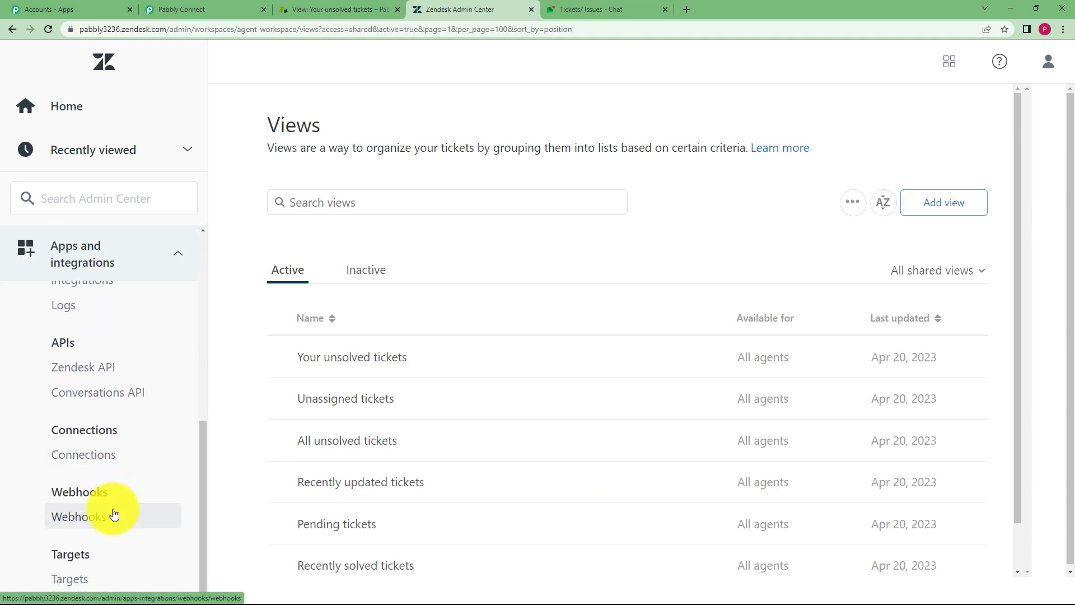
pyautogui.click(112, 516)
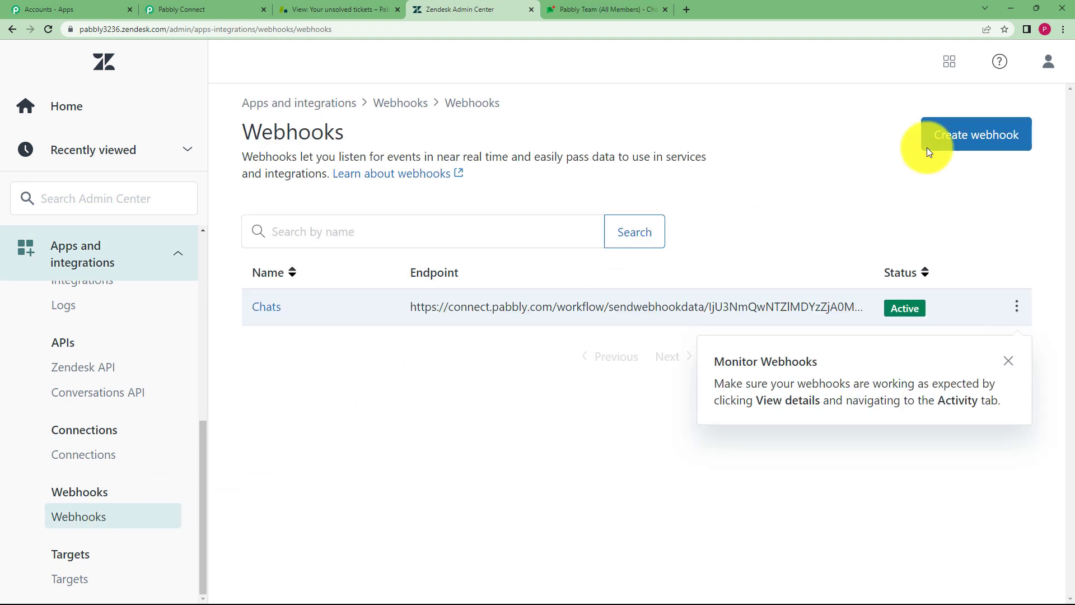
# - Start a new webhook connected through Trigger or automation and name it "Google Chats"
pyautogui.click(965, 138)
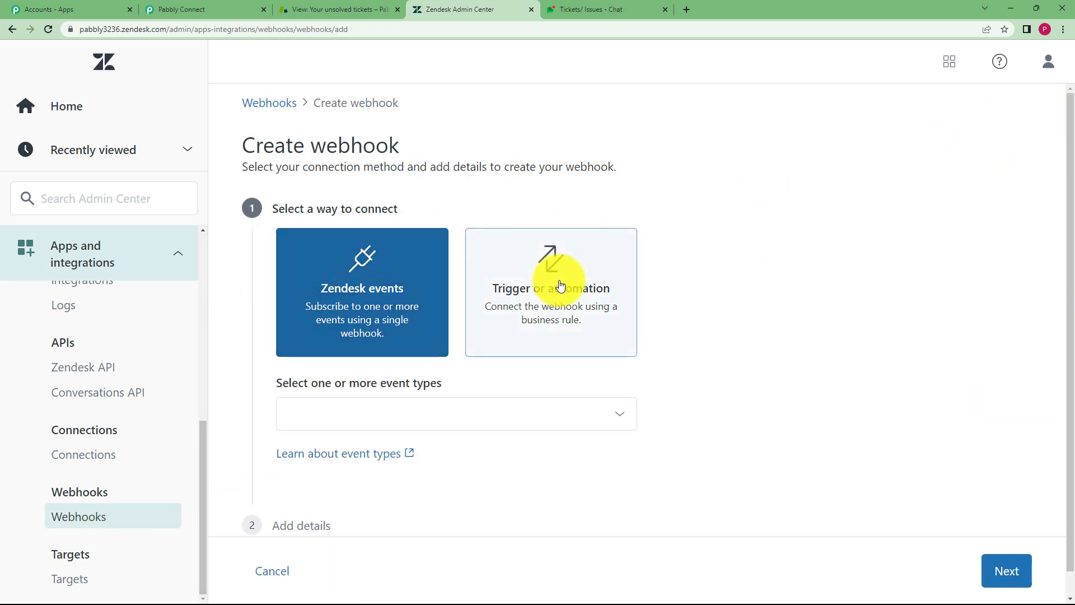
pyautogui.click(525, 297)
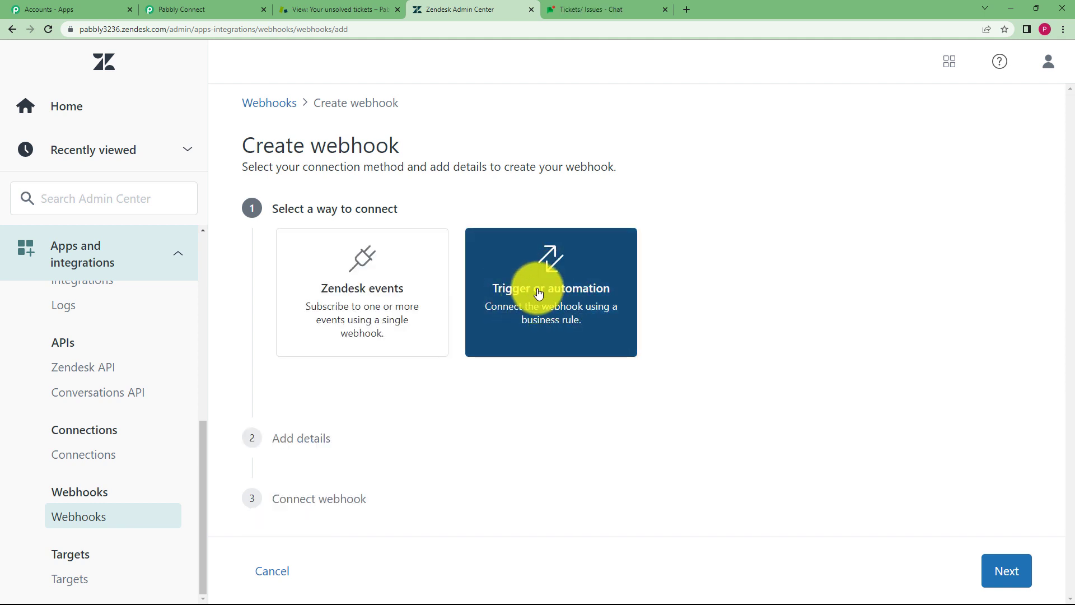
pyautogui.click(995, 565)
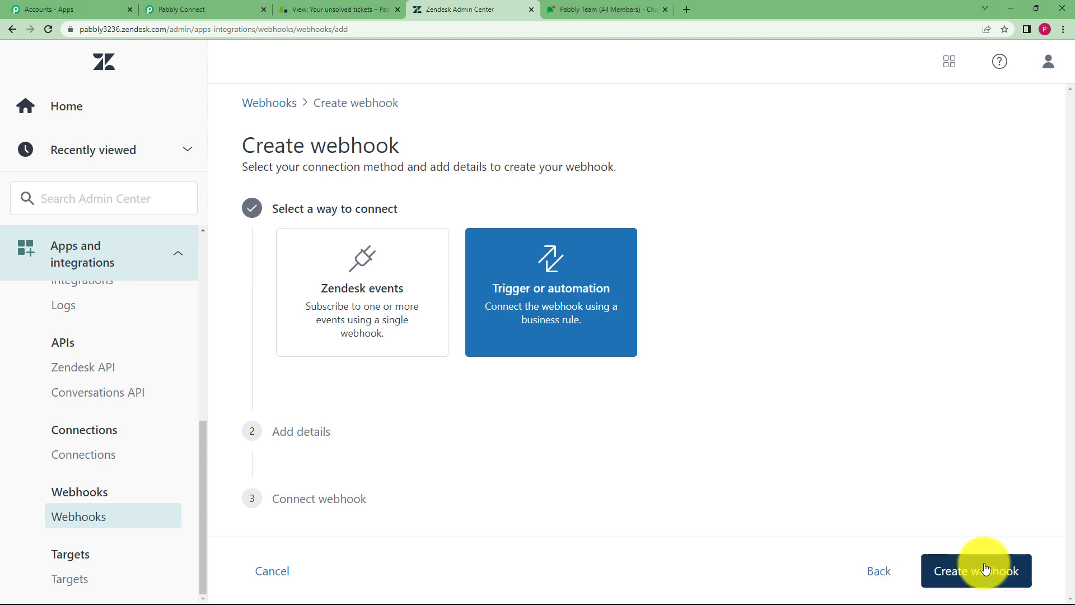
pyautogui.click(317, 334)
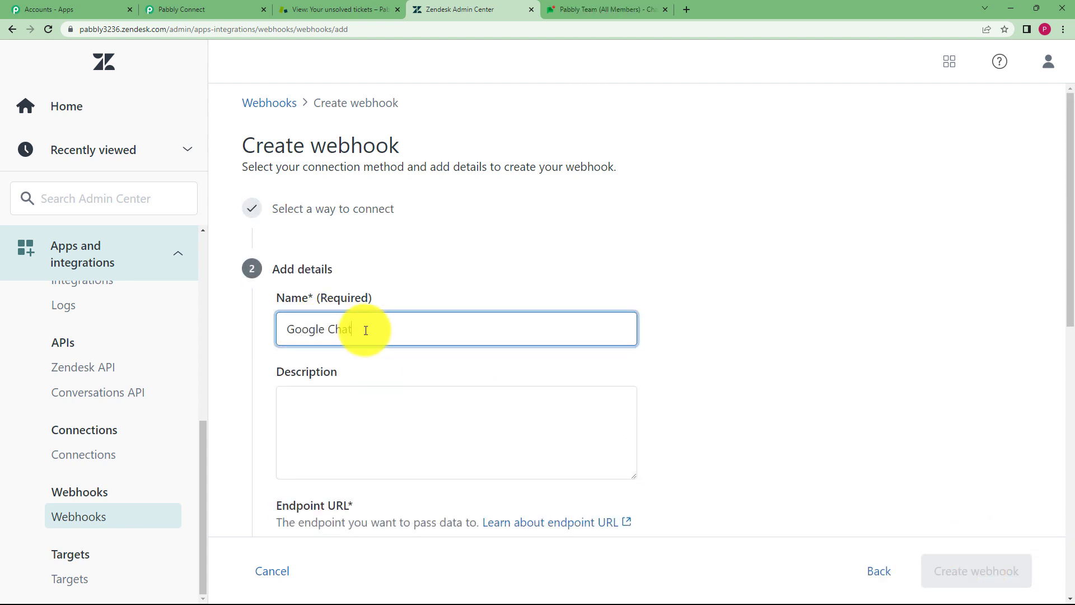
pyautogui.click(372, 403)
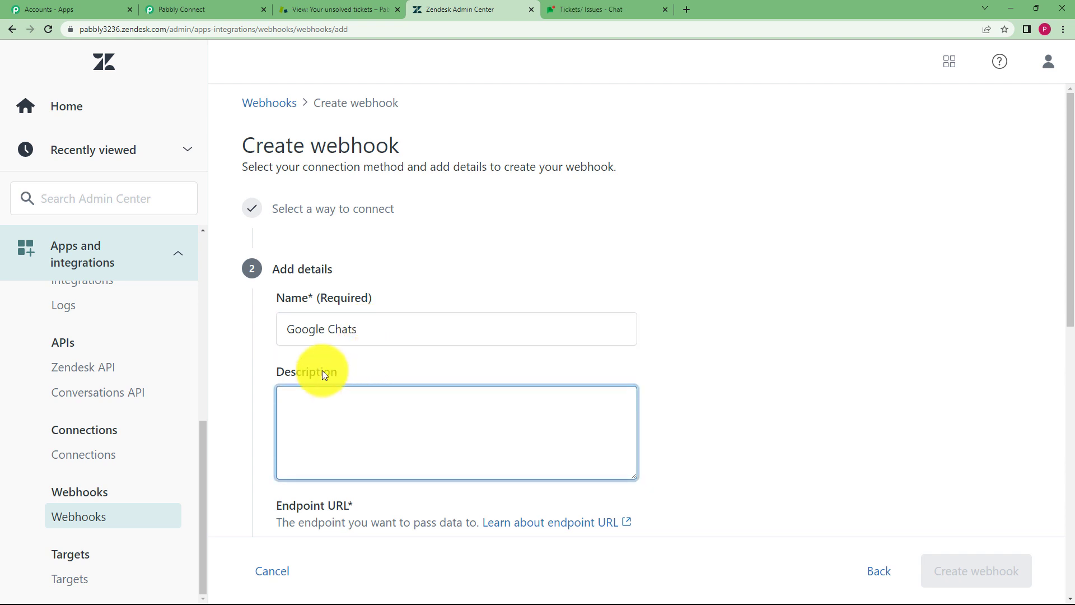
# - Copy the trigger's webhook URL from Pabbly Connect and paste it as the Zendesk webhook's endpoint URL
pyautogui.scroll(-3, 369, 126)
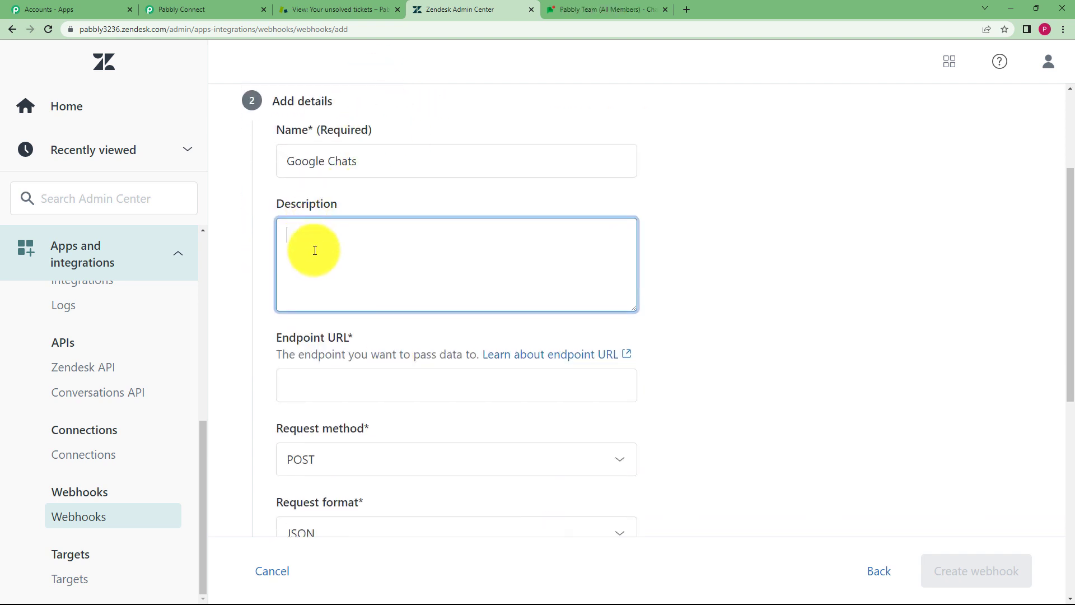
pyautogui.click(343, 384)
pyautogui.click(255, 5)
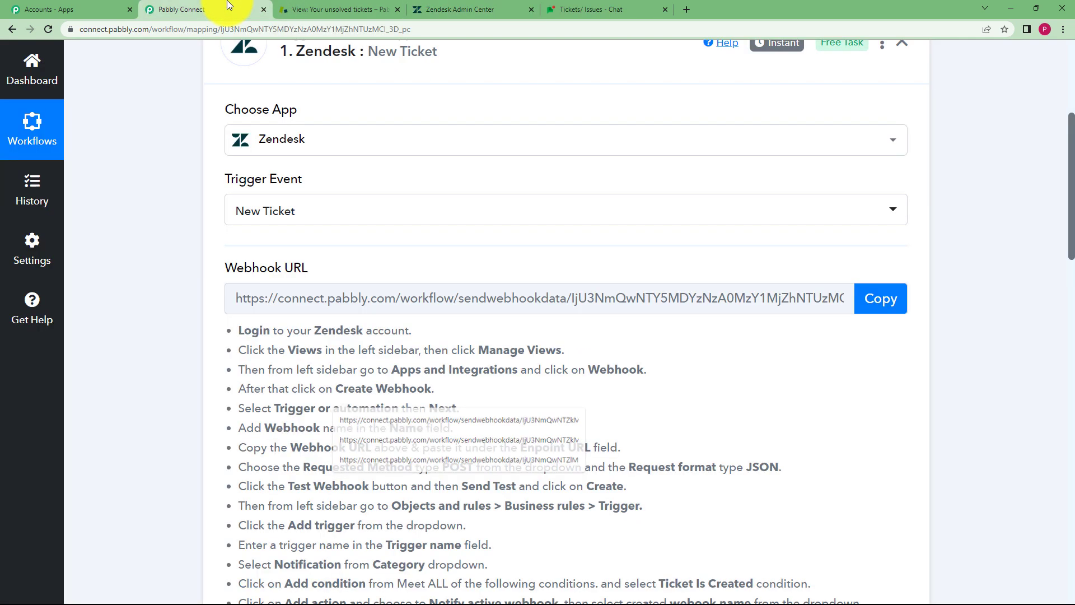
pyautogui.click(871, 308)
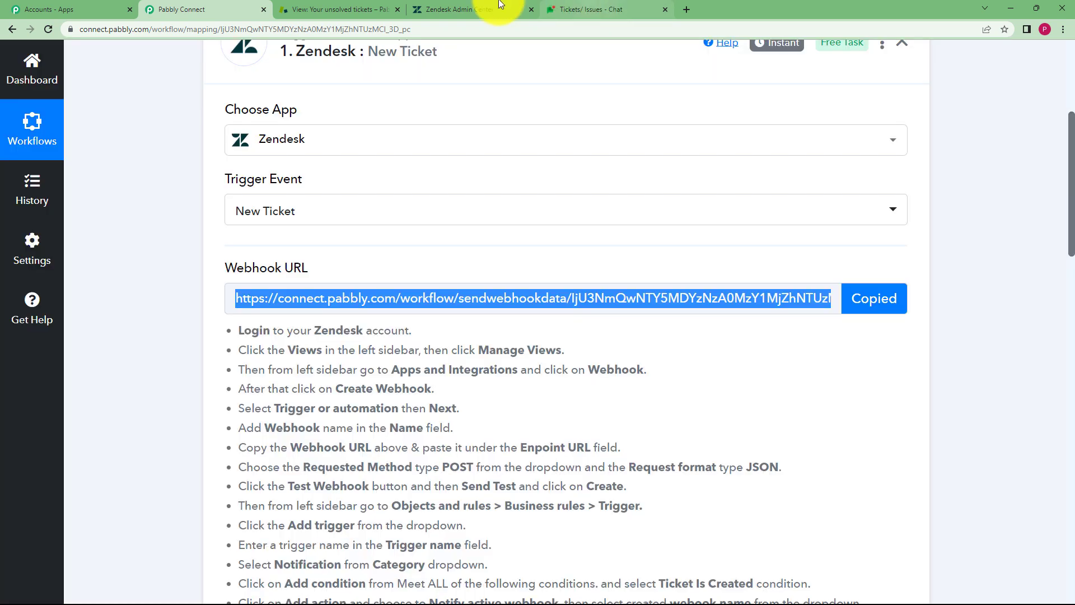
pyautogui.click(476, 9)
pyautogui.click(368, 384)
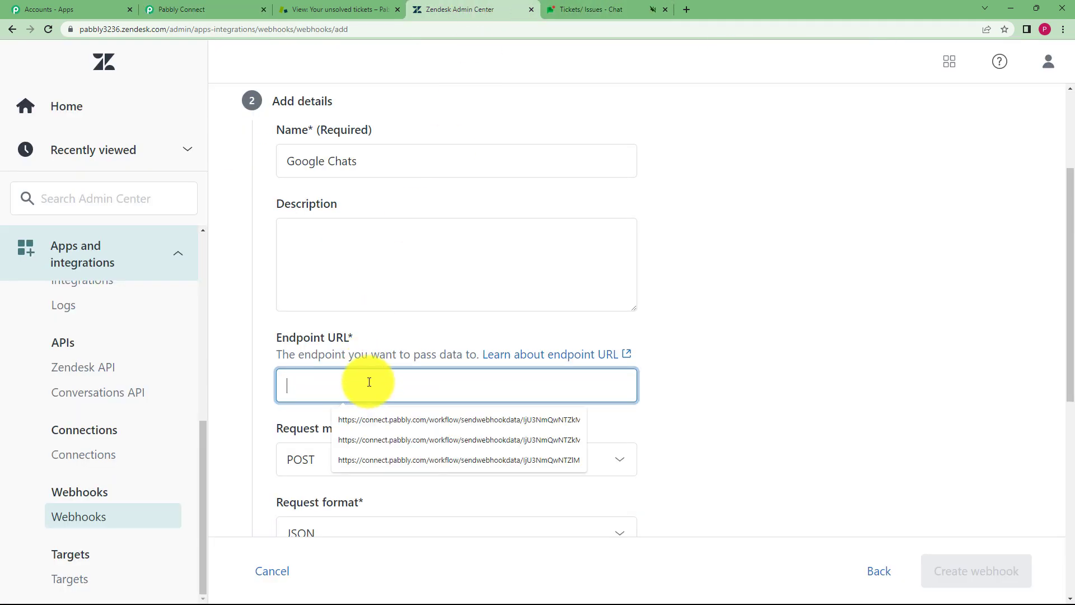
pyautogui.hotkey('ctrl', 'v')
# - Keep the POST method and JSON format, and send a webhook test with the Sample Support ticket event
pyautogui.scroll(-3, 374, 438)
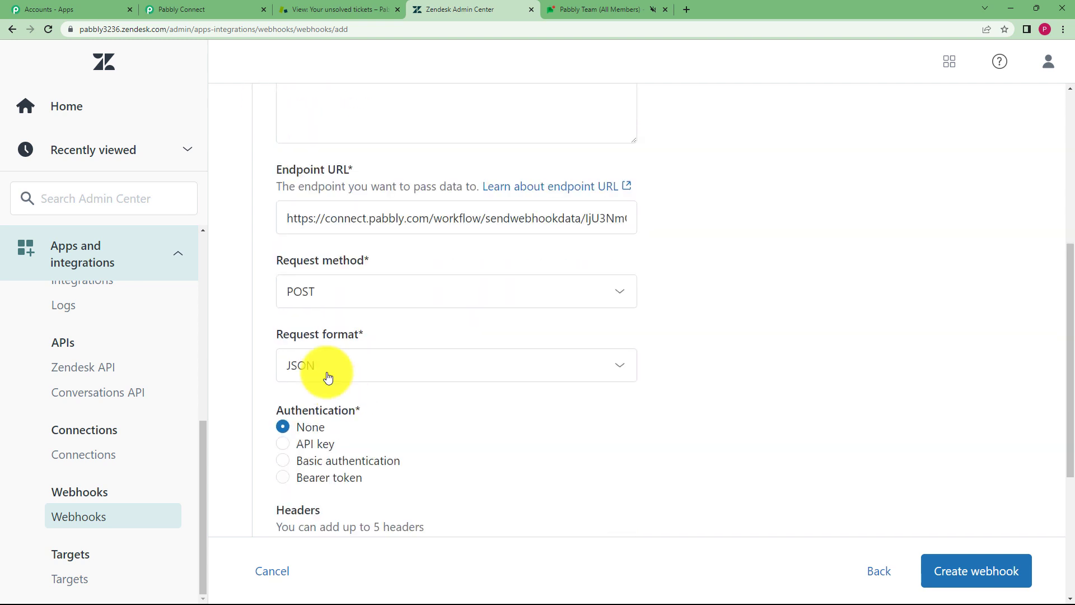
pyautogui.scroll(-4, 343, 469)
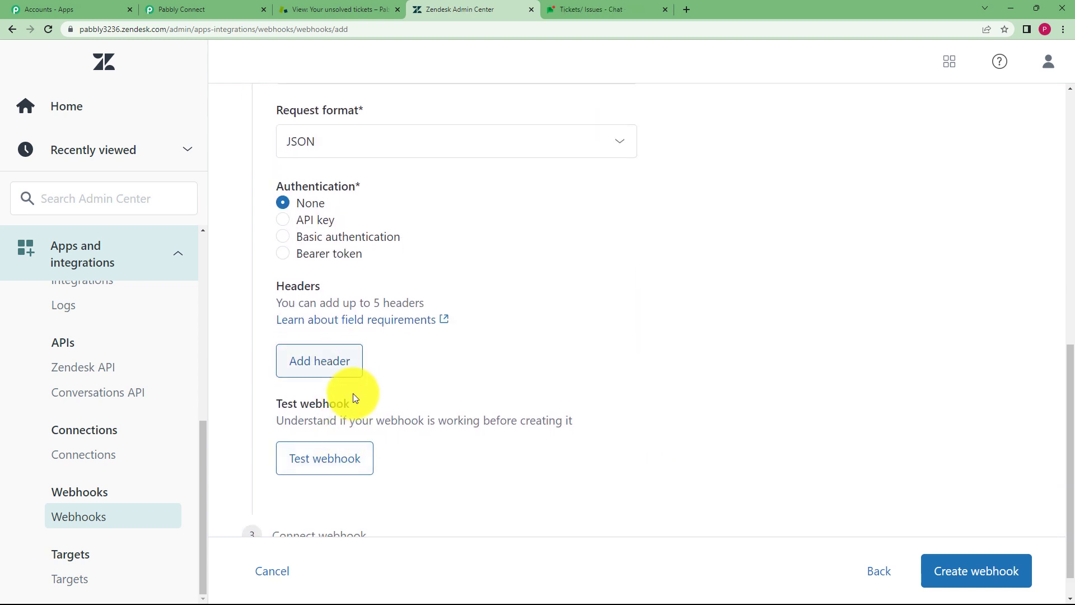
pyautogui.click(217, 6)
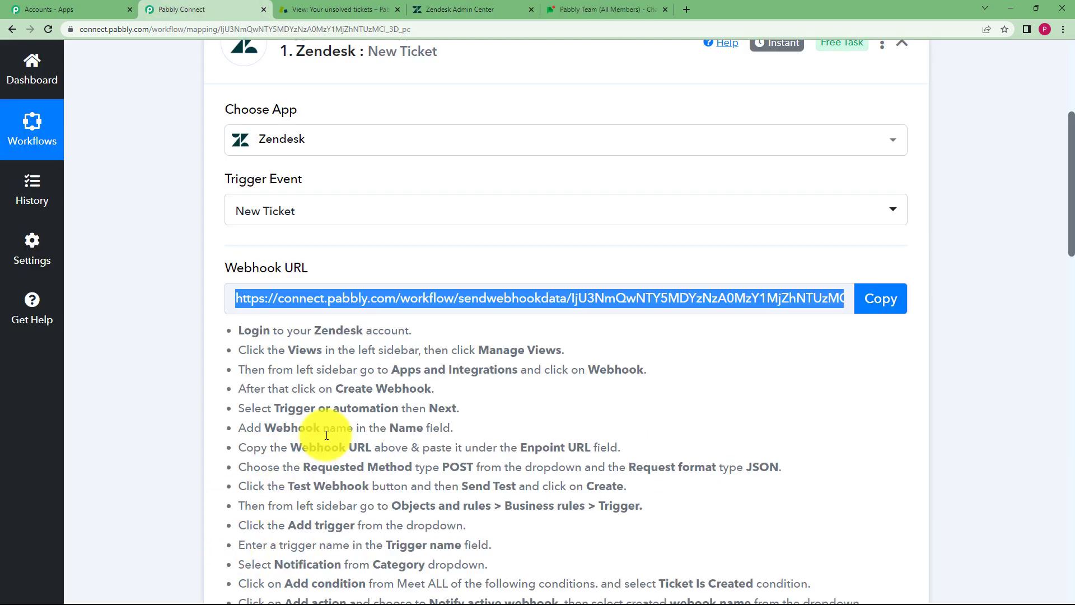
pyautogui.click(452, 10)
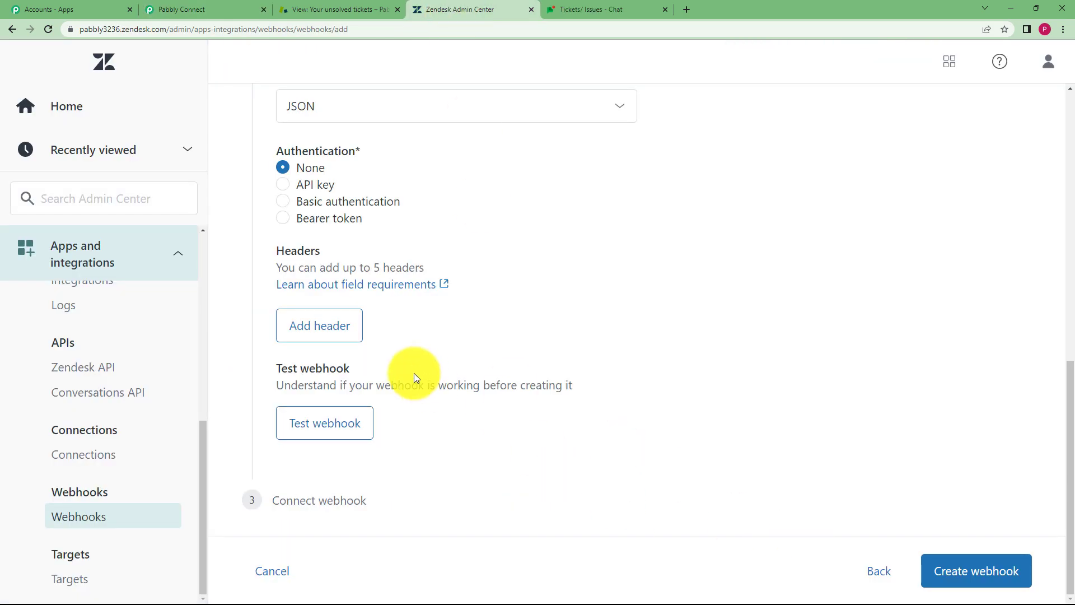
pyautogui.click(344, 424)
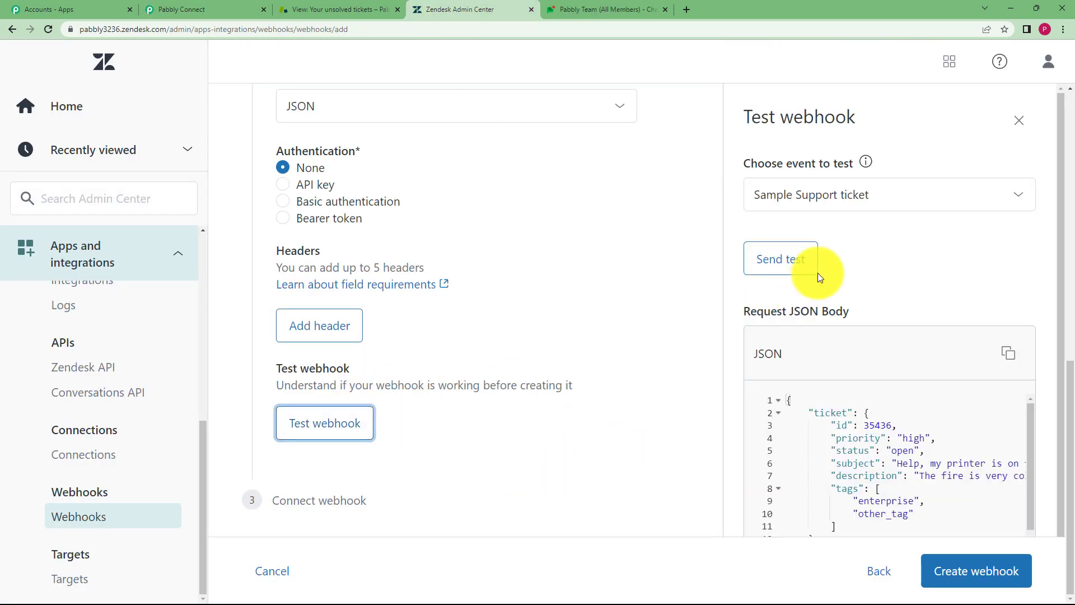
pyautogui.click(796, 268)
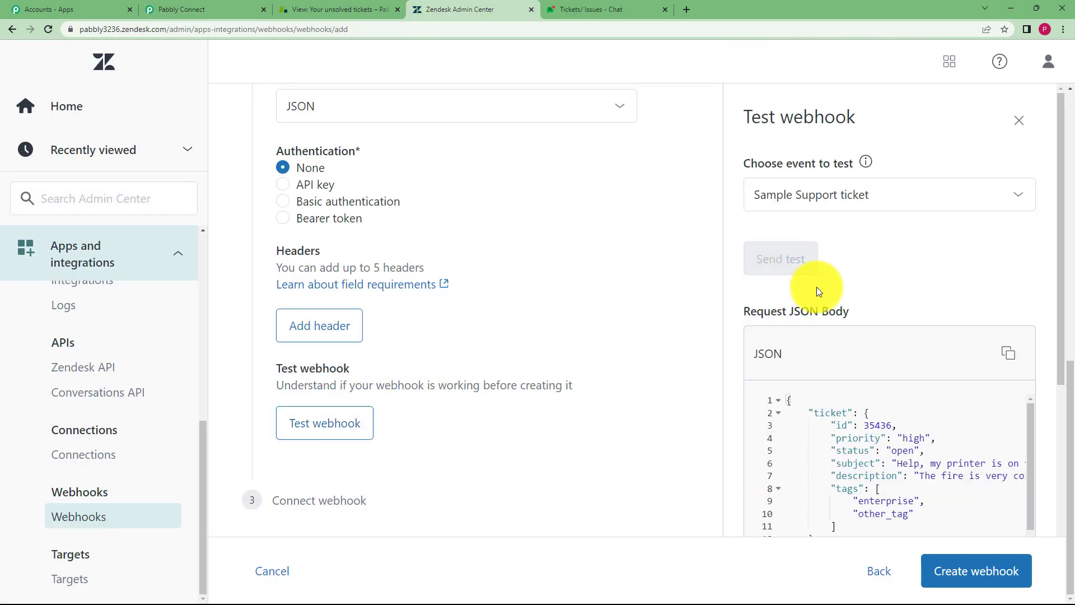
pyautogui.scroll(-6, 816, 288)
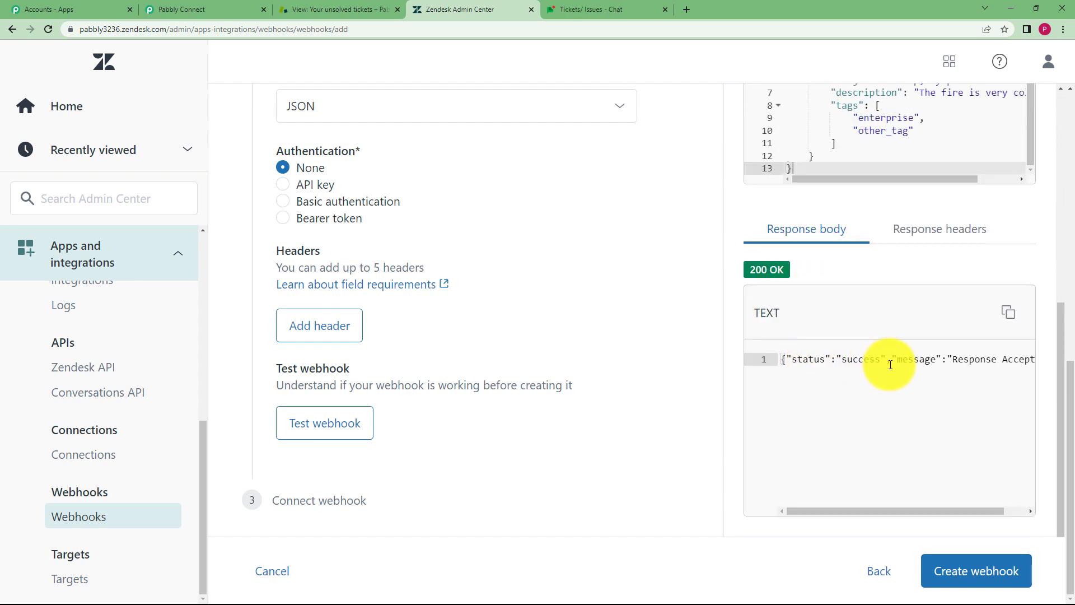
# - Switch to Pabbly Connect and examine the test response received by the Zendesk trigger
pyautogui.click(196, 9)
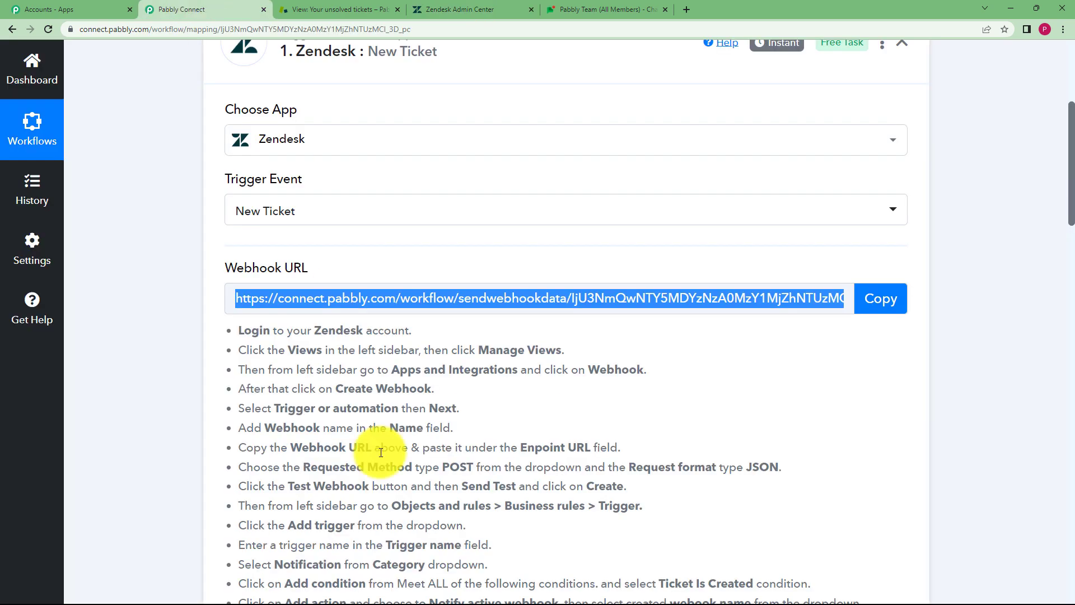
pyautogui.scroll(-10, 274, 445)
pyautogui.scroll(-3, 261, 443)
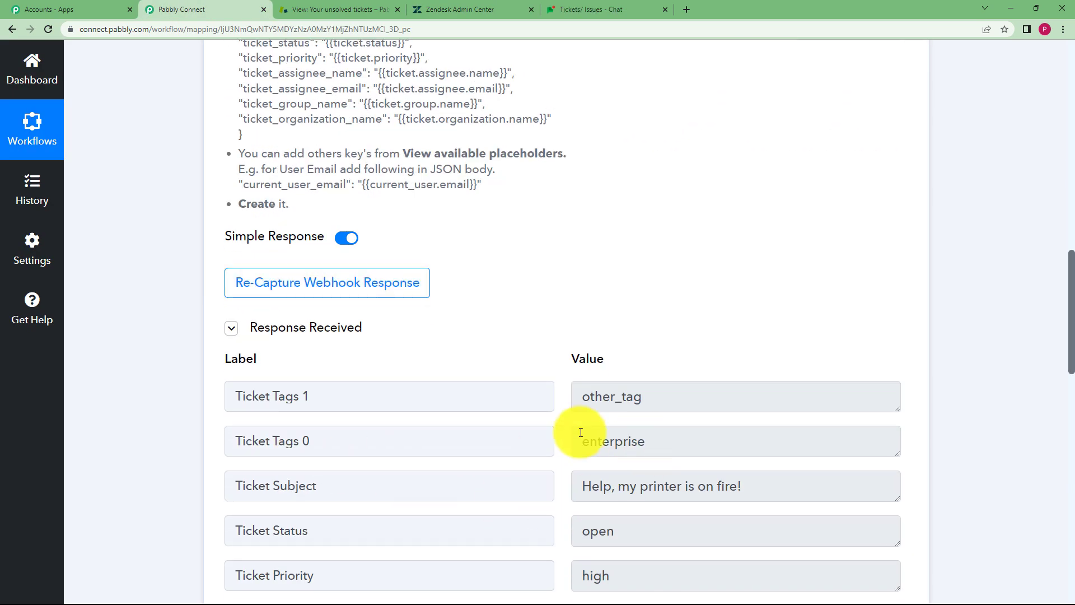
pyautogui.scroll(-3, 574, 343)
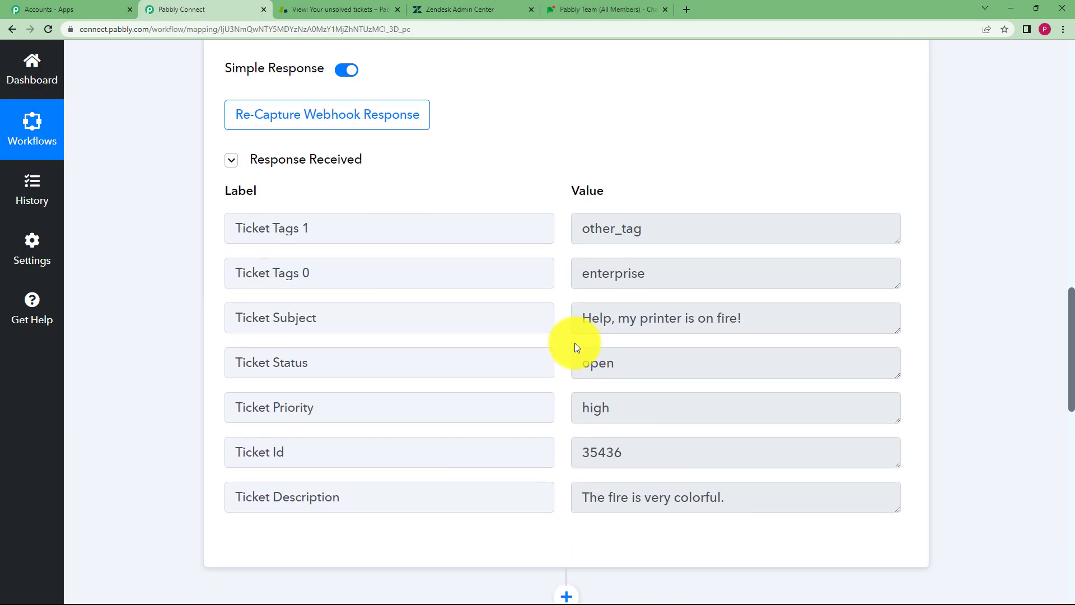
pyautogui.scroll(11, 550, 300)
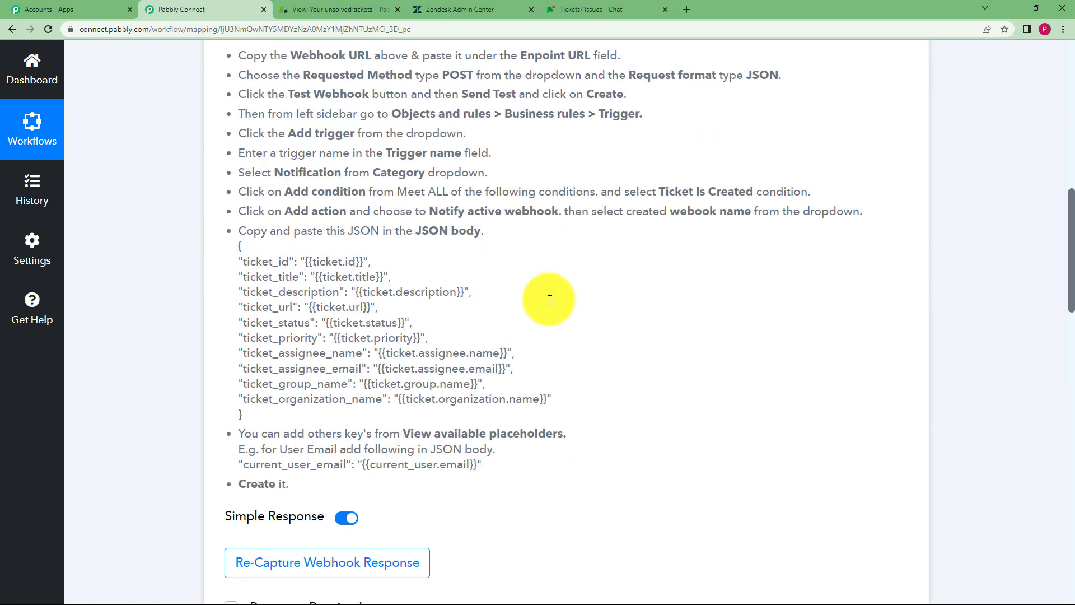
pyautogui.scroll(4, 550, 299)
pyautogui.click(519, 361)
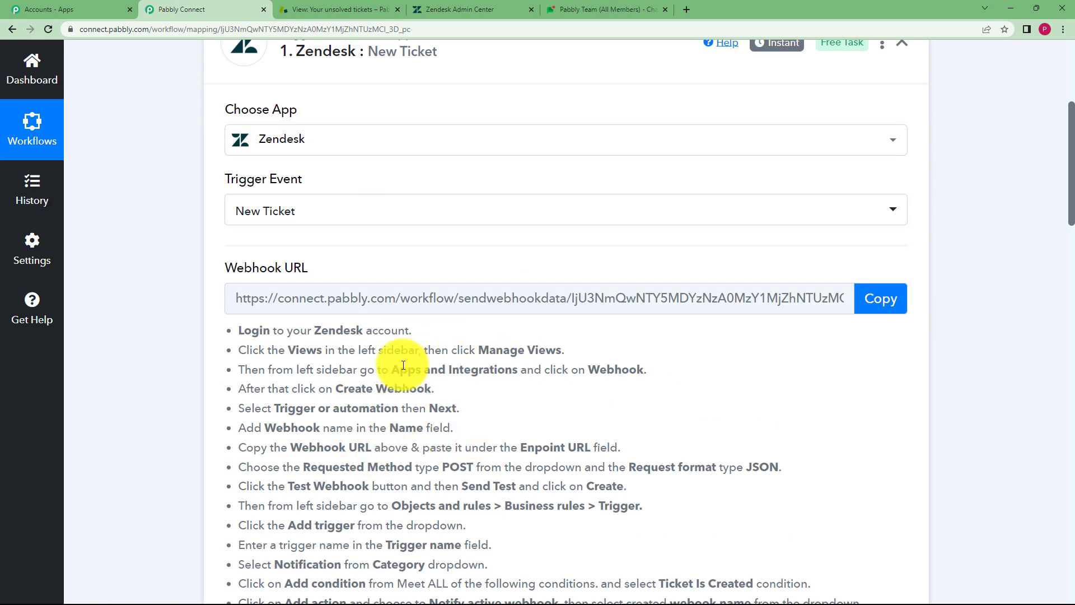
# - Return to Zendesk, create the webhook and open the Triggers page under Objects and rules
pyautogui.click(465, 10)
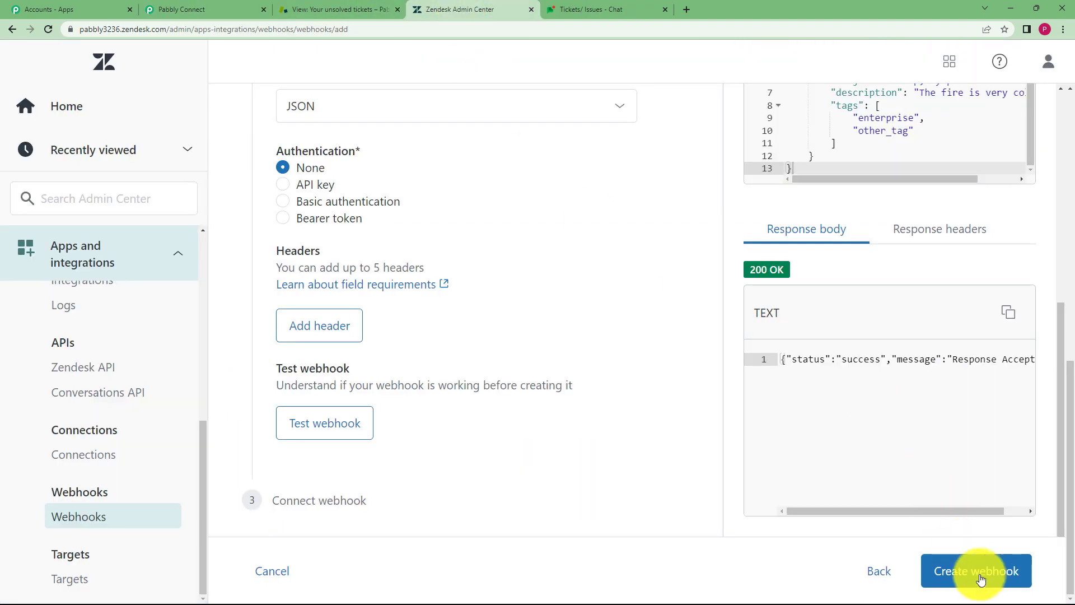
pyautogui.click(953, 572)
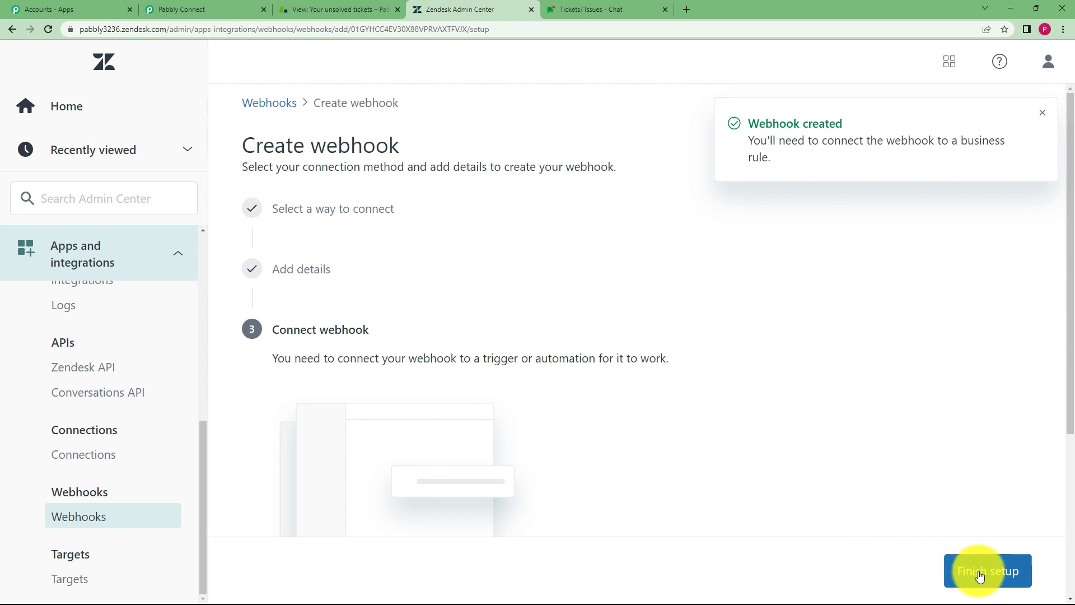
pyautogui.click(120, 252)
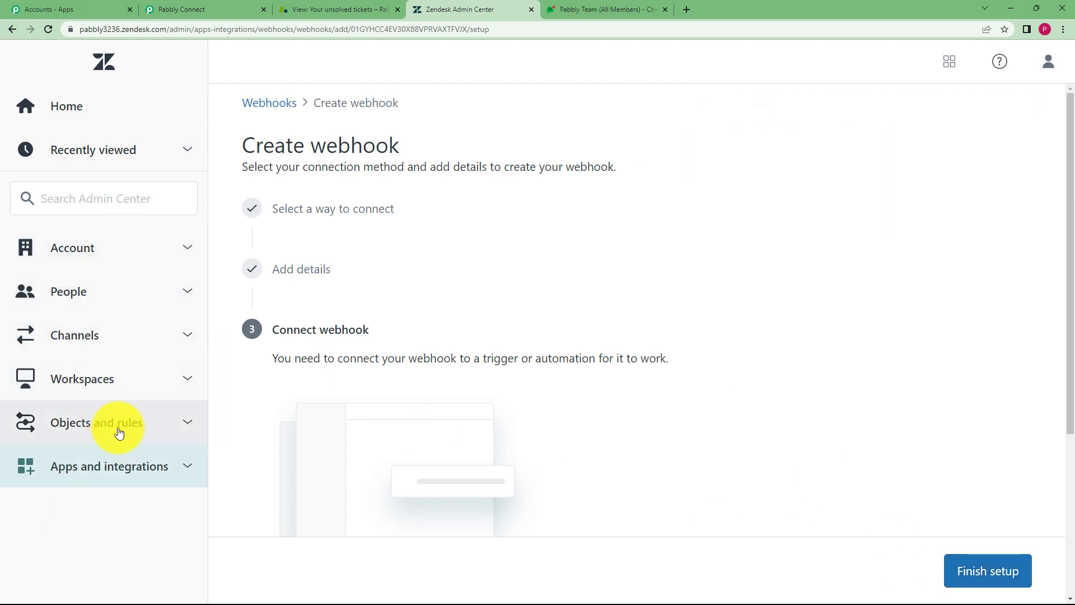
pyautogui.click(68, 427)
pyautogui.scroll(-10, 140, 449)
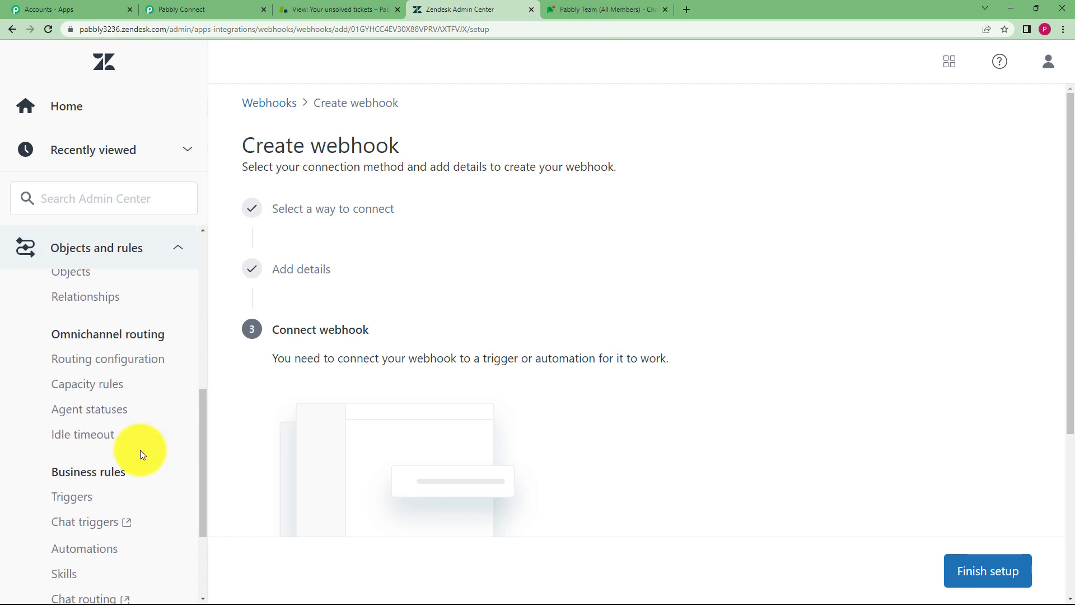
pyautogui.click(125, 354)
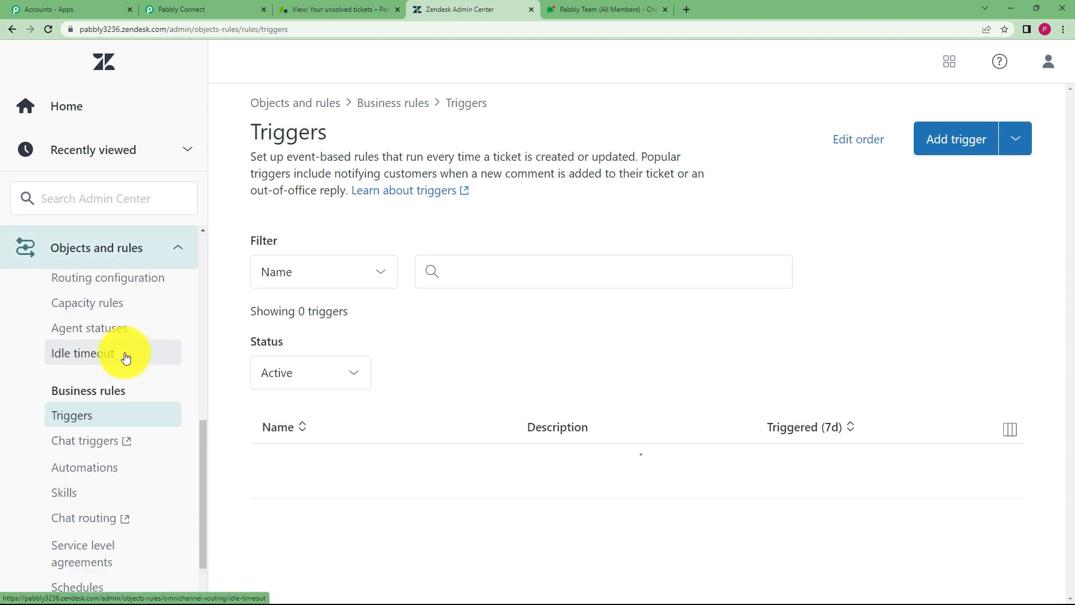
# - Add a new trigger named "Ticket Raised" in the Notifications category
pyautogui.click(944, 147)
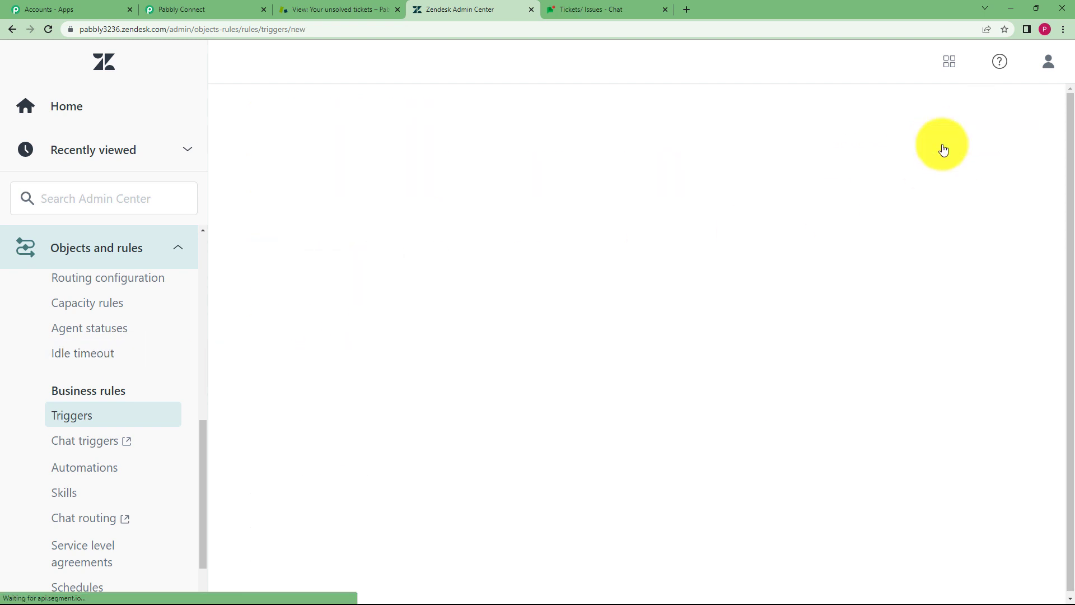
pyautogui.click(487, 200)
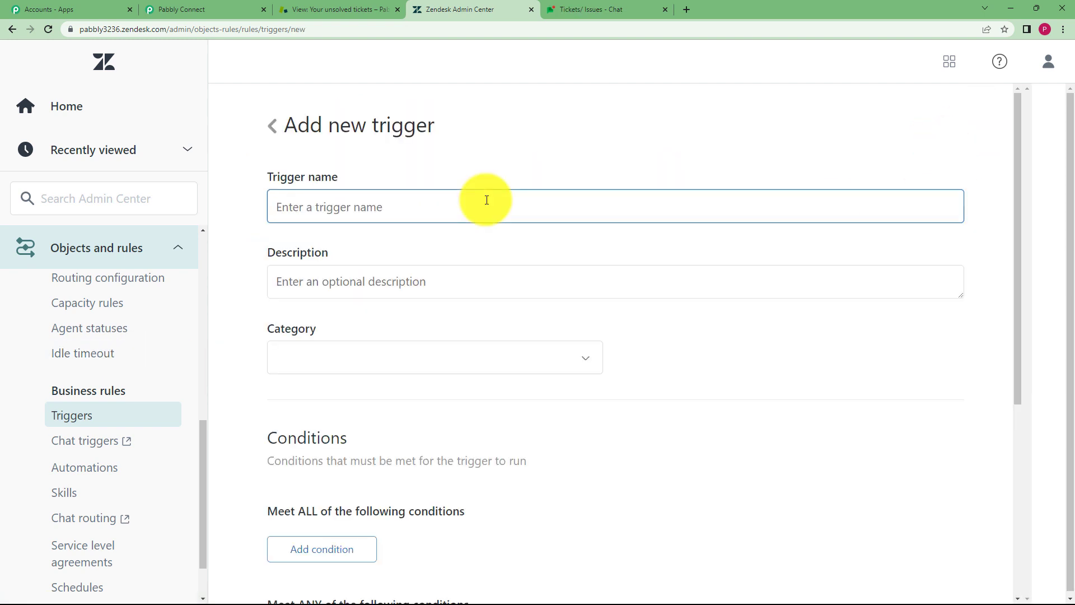
pyautogui.write('Ticket Raised')
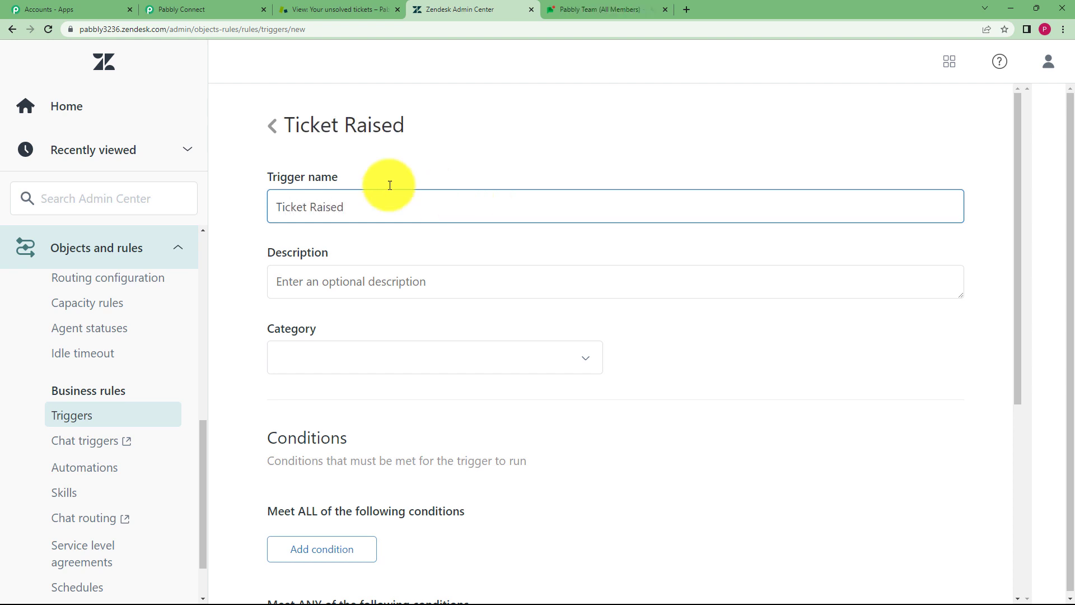
pyautogui.click(411, 356)
pyautogui.click(391, 403)
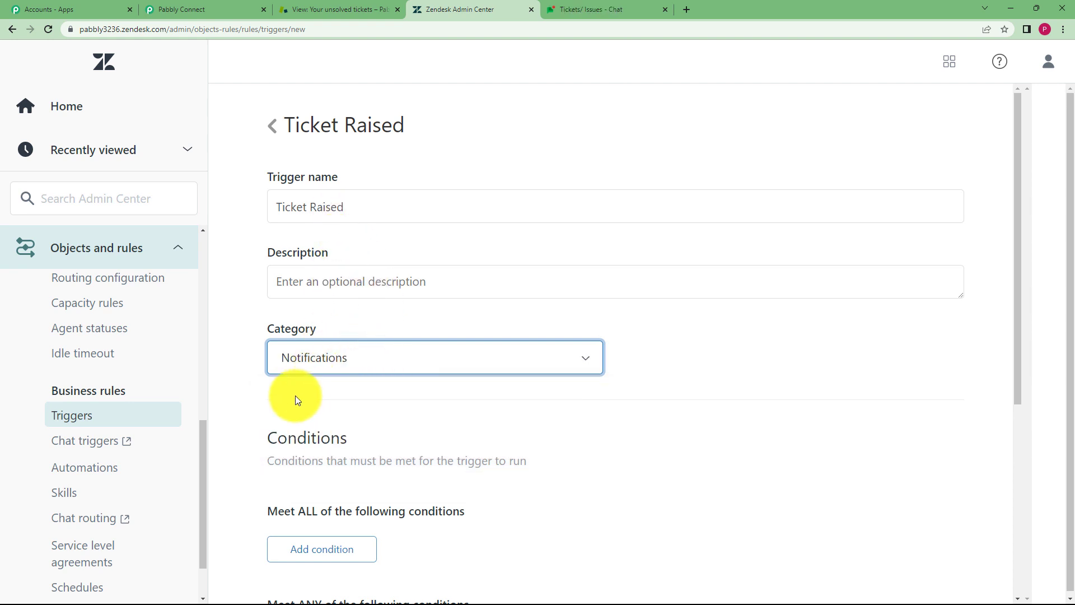
# - Add a Meet ALL condition to the trigger requiring that Ticket Is Created
pyautogui.scroll(-4, 293, 392)
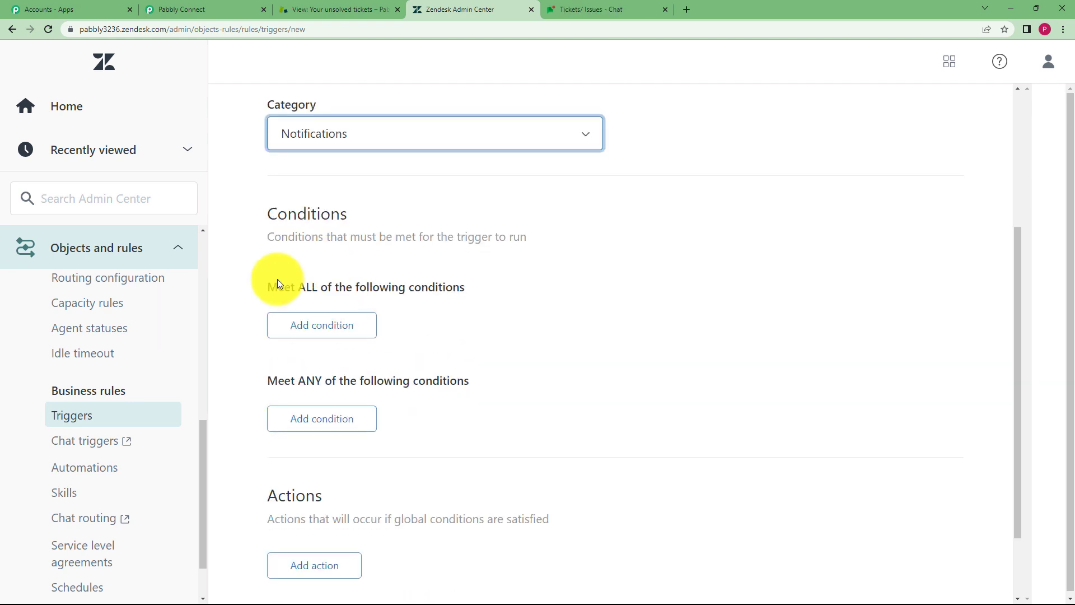
pyautogui.click(346, 325)
pyautogui.scroll(-5, 338, 450)
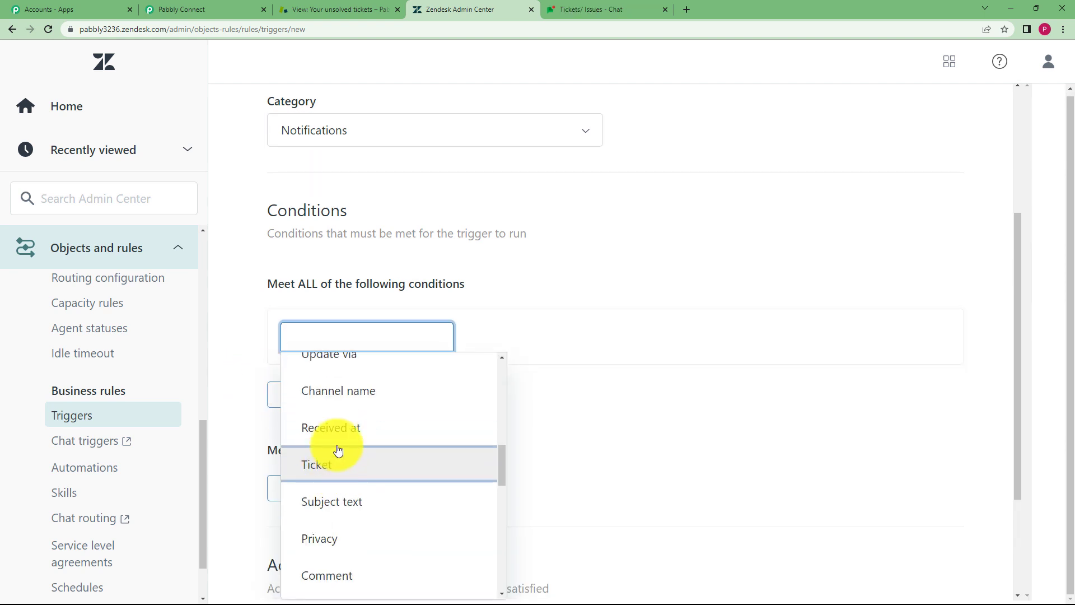
pyautogui.click(338, 449)
pyautogui.click(590, 380)
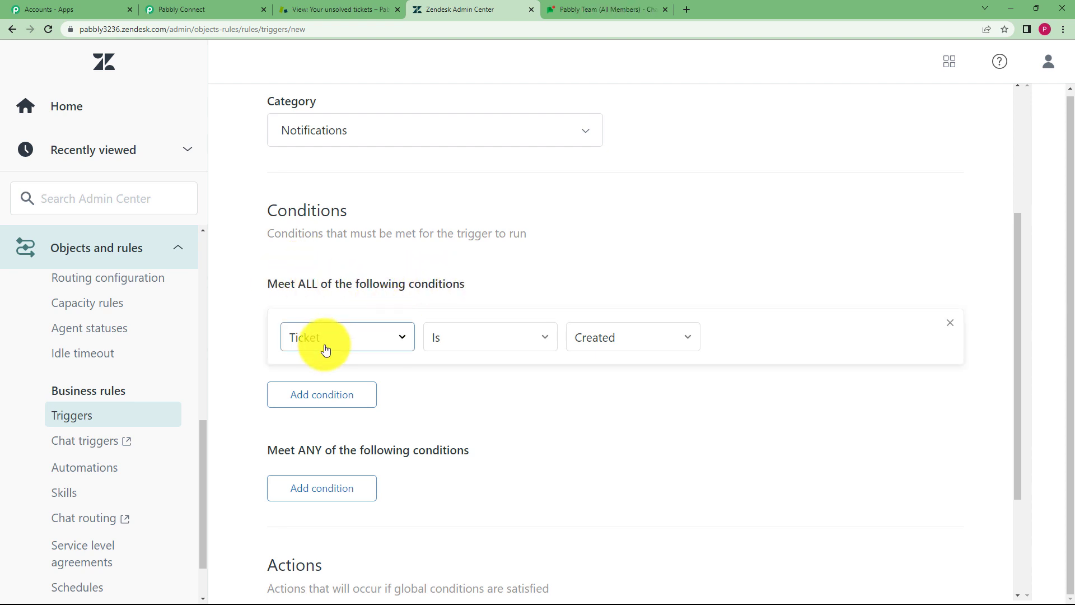
# - Add a Notify active webhook action to the trigger and choose the Google Chats webhook
pyautogui.scroll(-3, 410, 389)
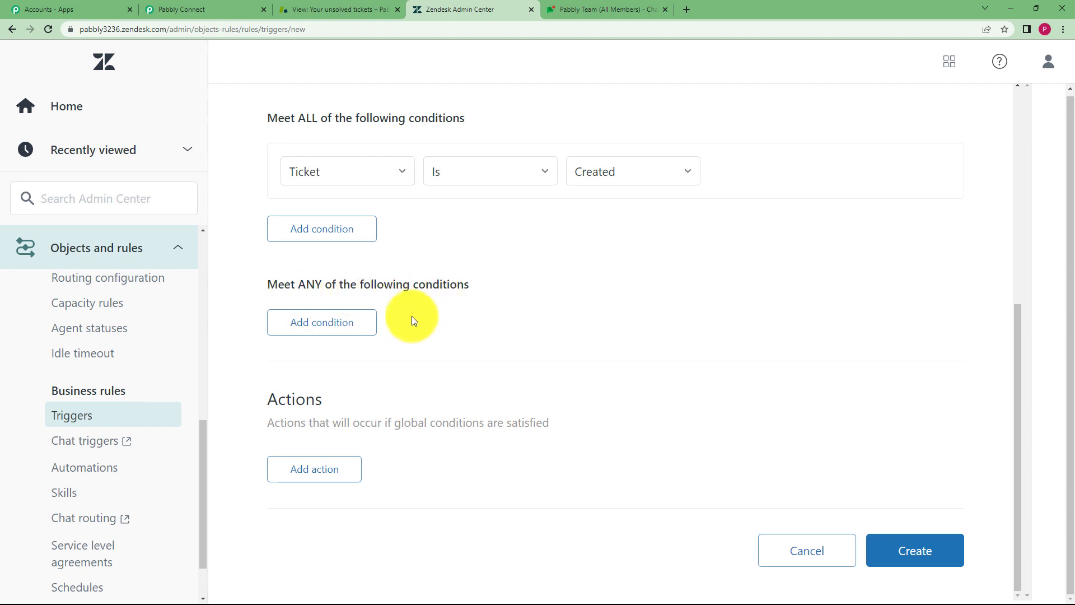
pyautogui.click(338, 471)
pyautogui.scroll(-10, 369, 297)
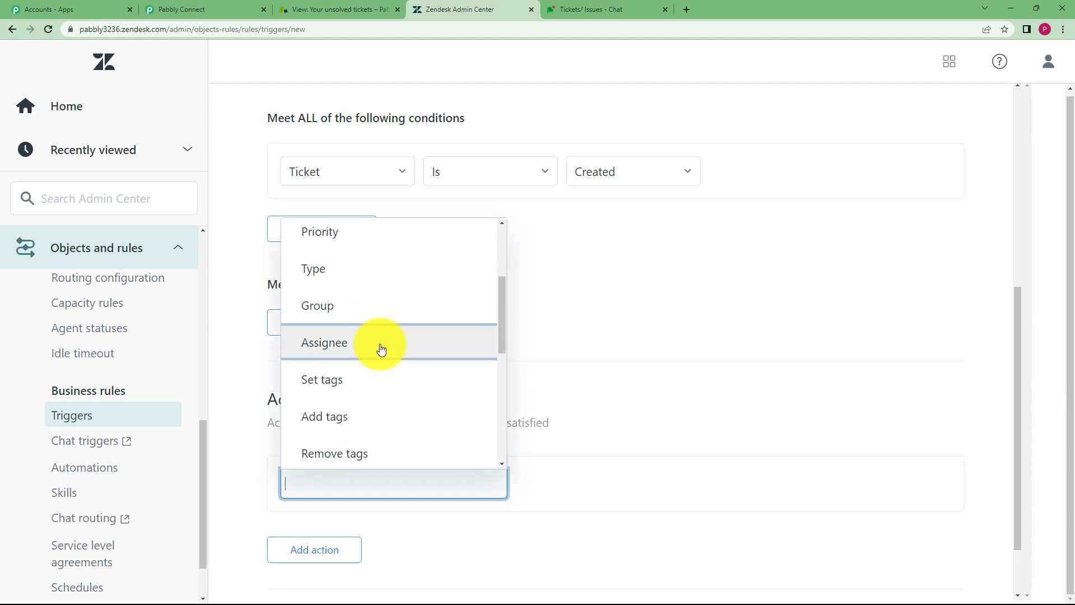
pyautogui.click(384, 327)
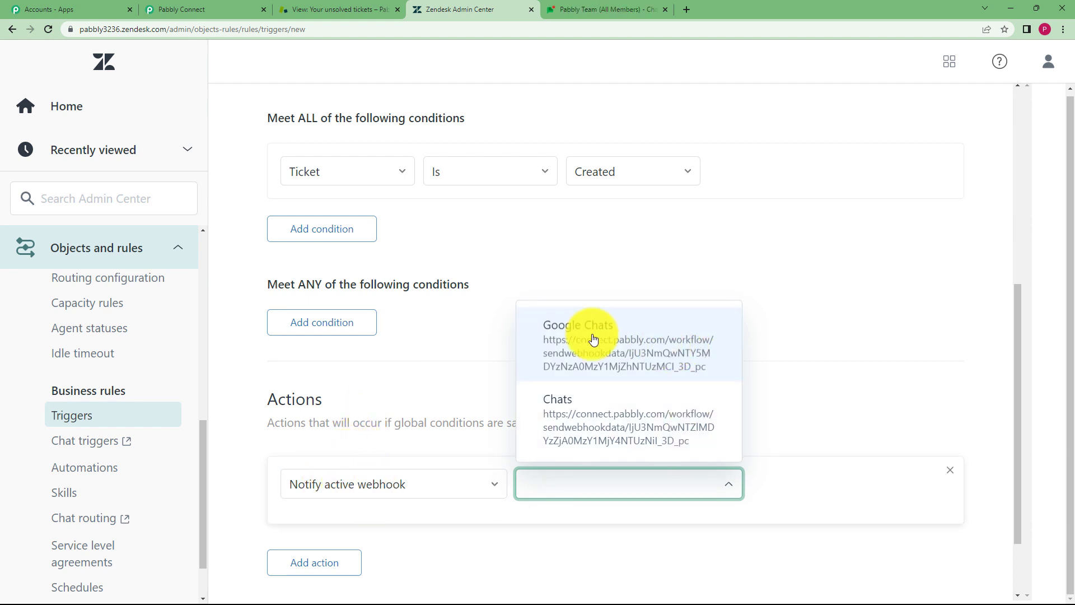
pyautogui.click(613, 343)
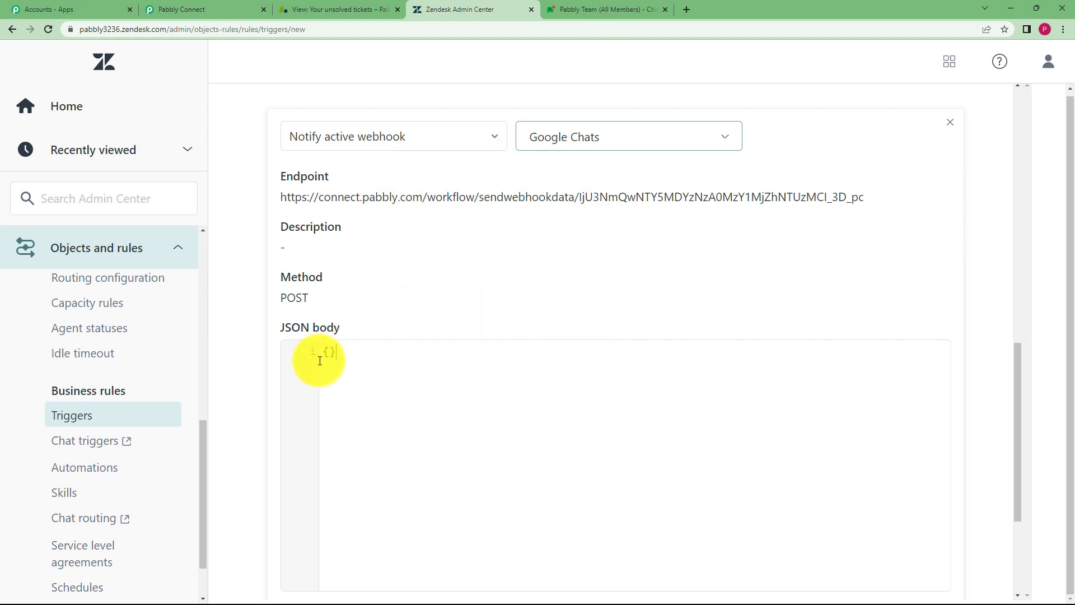
# - Replace the webhook action's JSON body with the ticket JSON copied from the Pabbly Connect instructions and create the trigger
pyautogui.moveTo(345, 356); pyautogui.dragTo(310, 359)
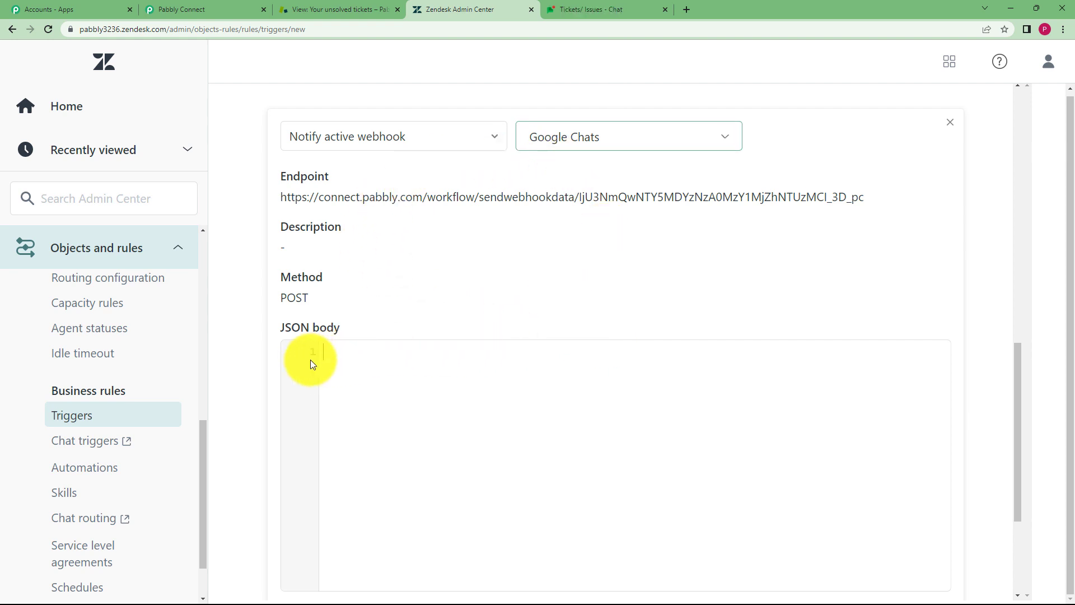
pyautogui.click(211, 14)
pyautogui.scroll(-8, 238, 369)
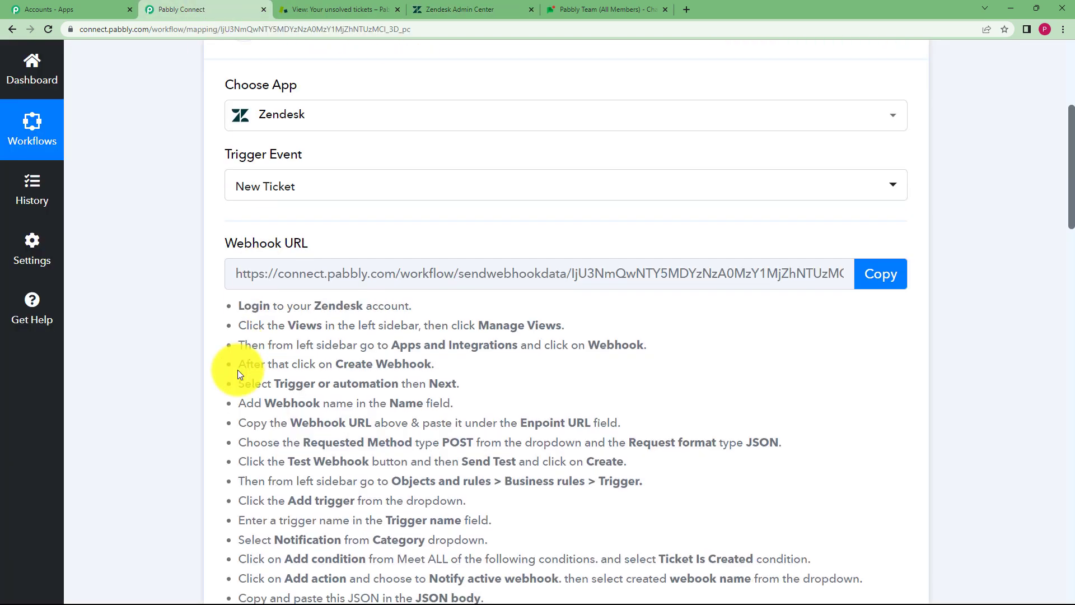
pyautogui.moveTo(247, 254); pyautogui.dragTo(253, 419)
pyautogui.hotkey('ctrl', 'c')
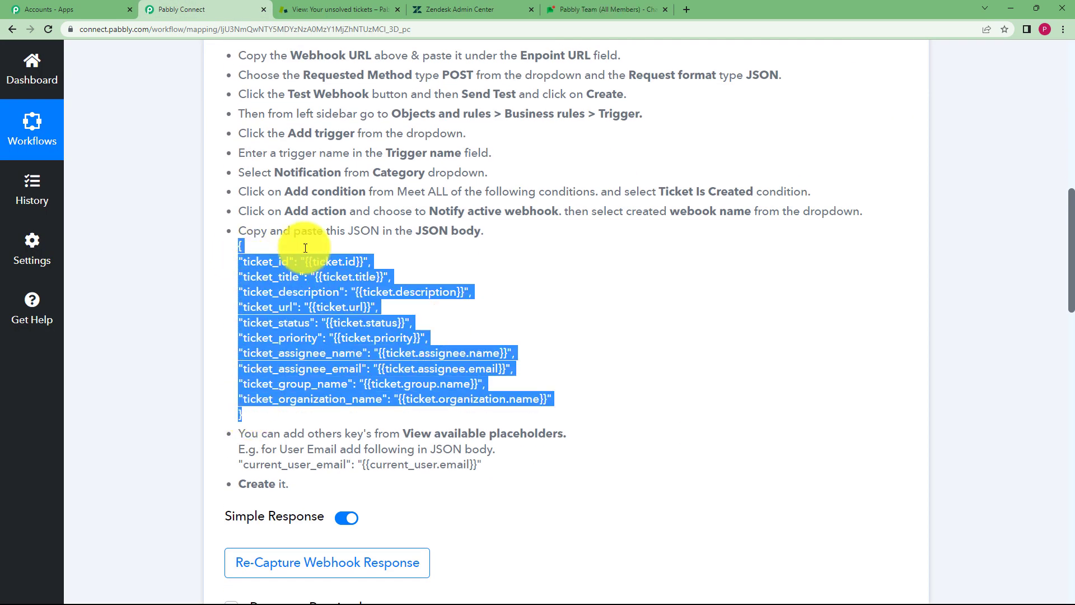
pyautogui.click(460, 10)
pyautogui.click(377, 375)
pyautogui.hotkey('ctrl', 'v')
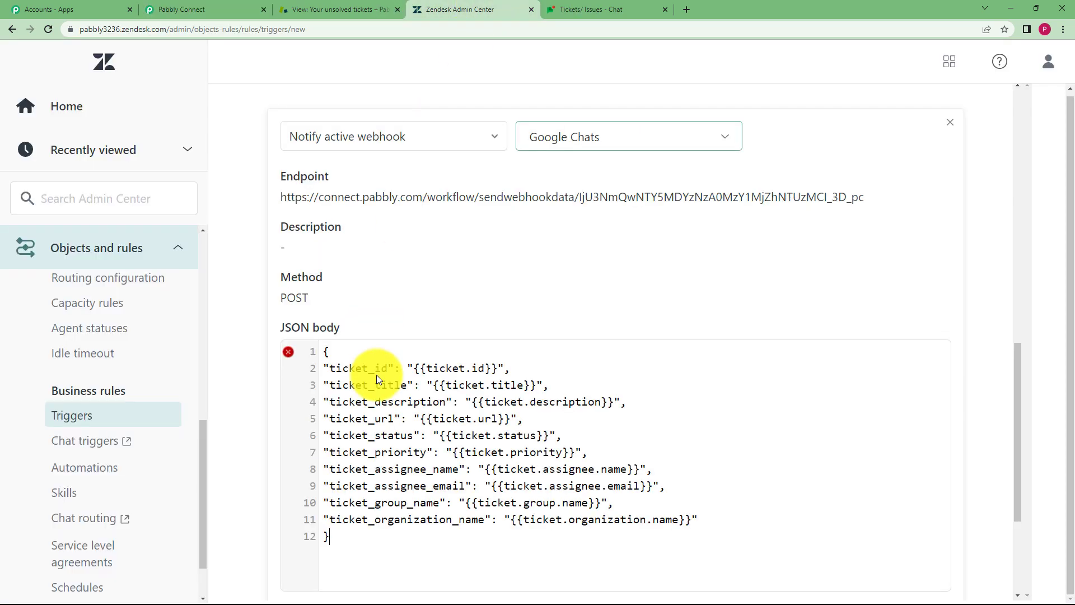
pyautogui.scroll(-3, 336, 372)
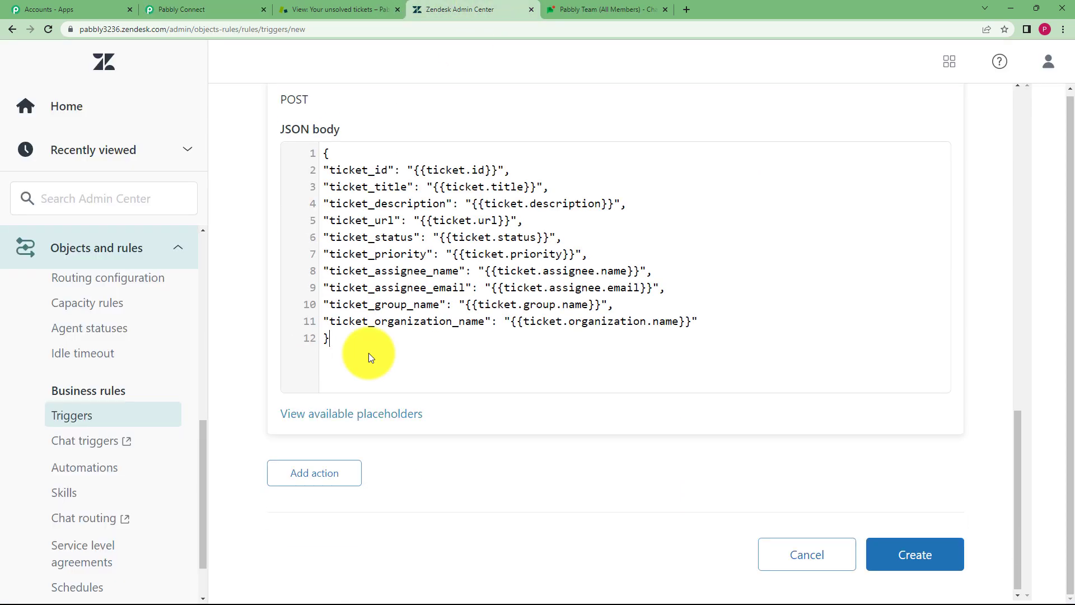
pyautogui.click(903, 551)
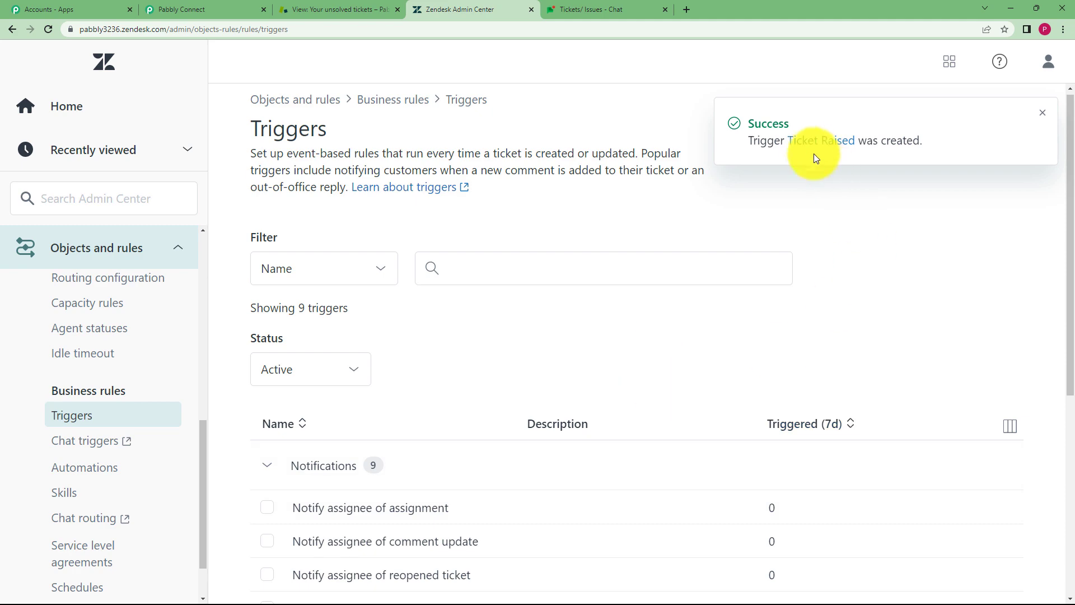
# - Switch to Pabbly Connect and start re-capturing the webhook response for the Zendesk New Ticket trigger
pyautogui.click(172, 5)
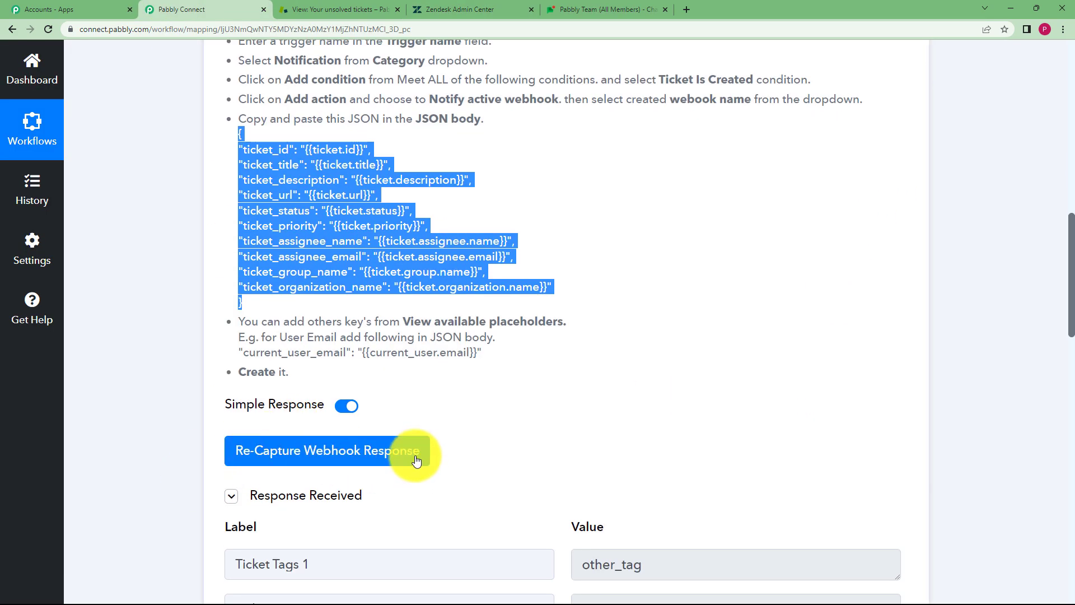
pyautogui.click(417, 460)
pyautogui.click(459, 419)
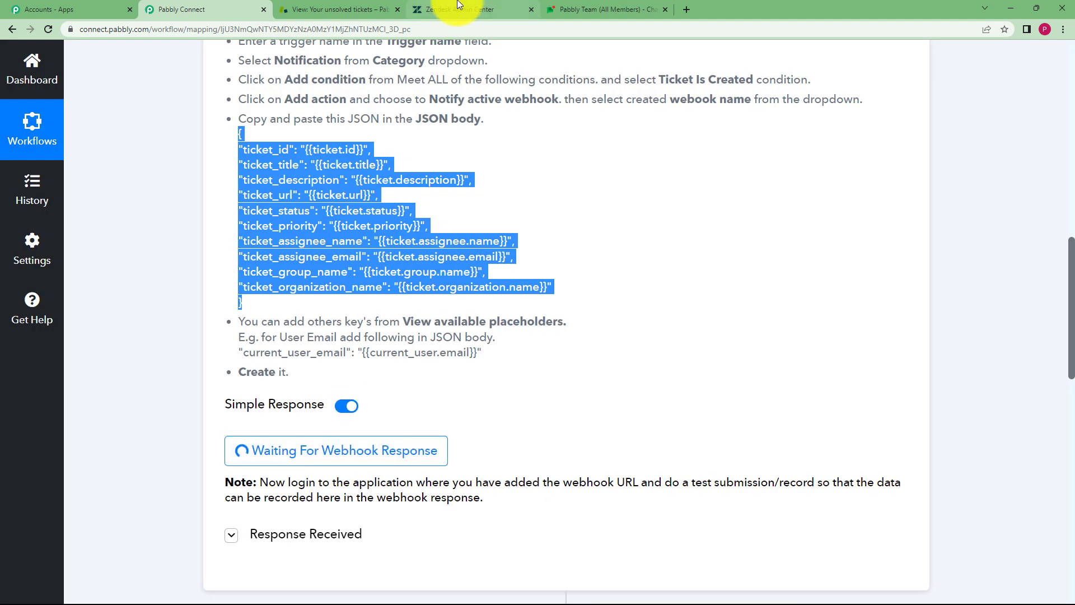
# - Switch to the Zendesk agent workspace and start a new ticket
pyautogui.click(460, 9)
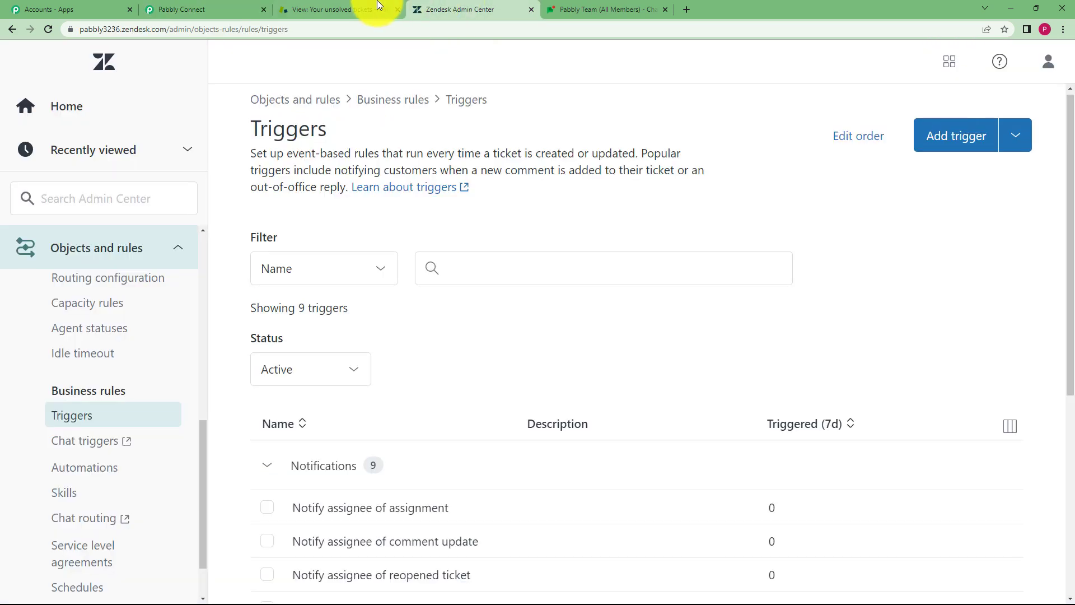
pyautogui.click(280, 8)
pyautogui.click(80, 62)
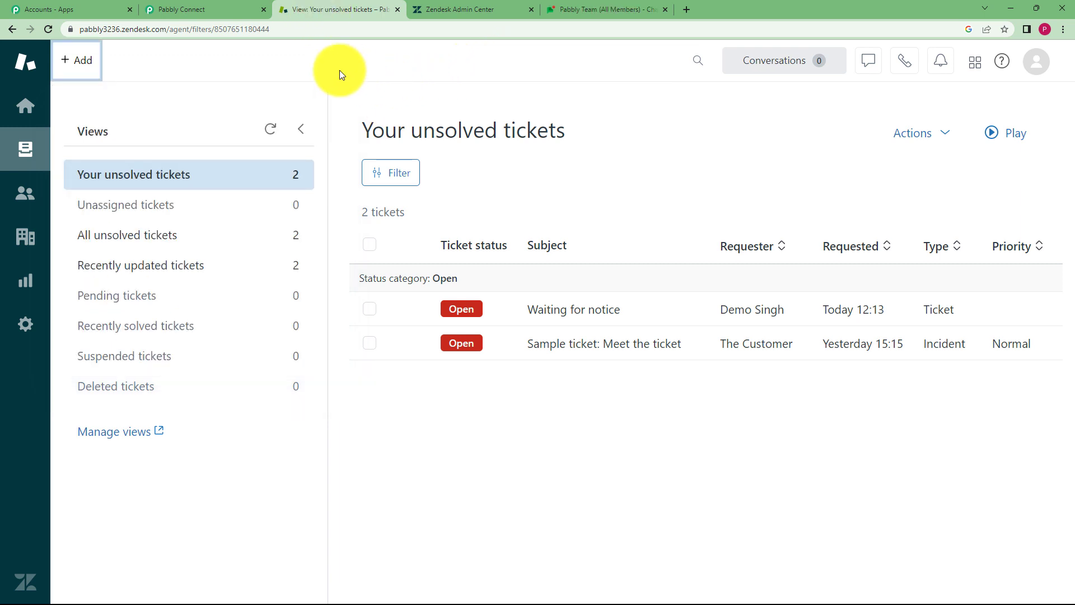
pyautogui.click(78, 62)
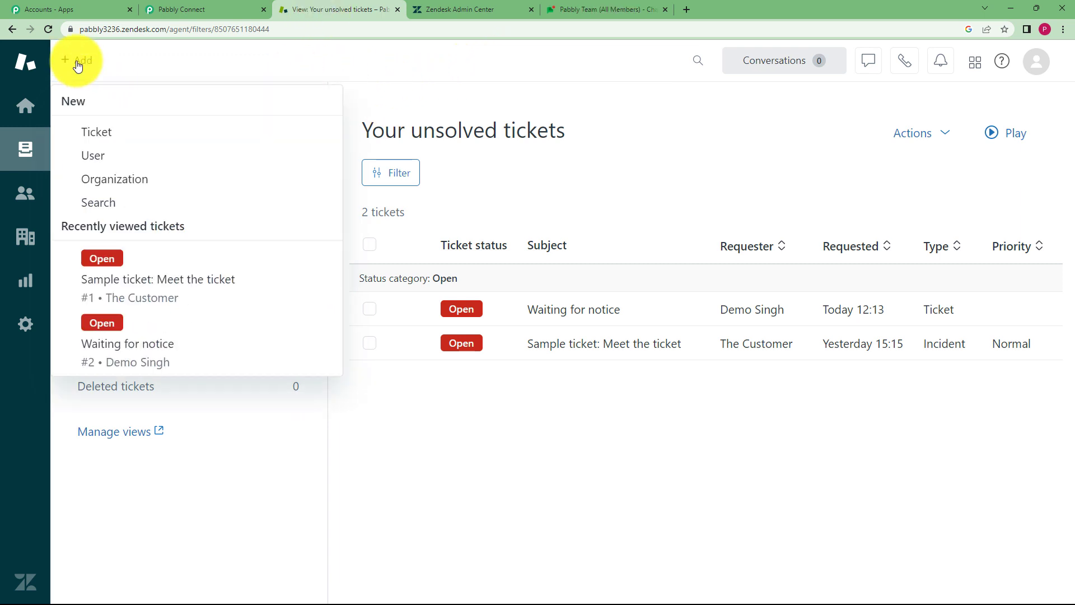
pyautogui.click(106, 135)
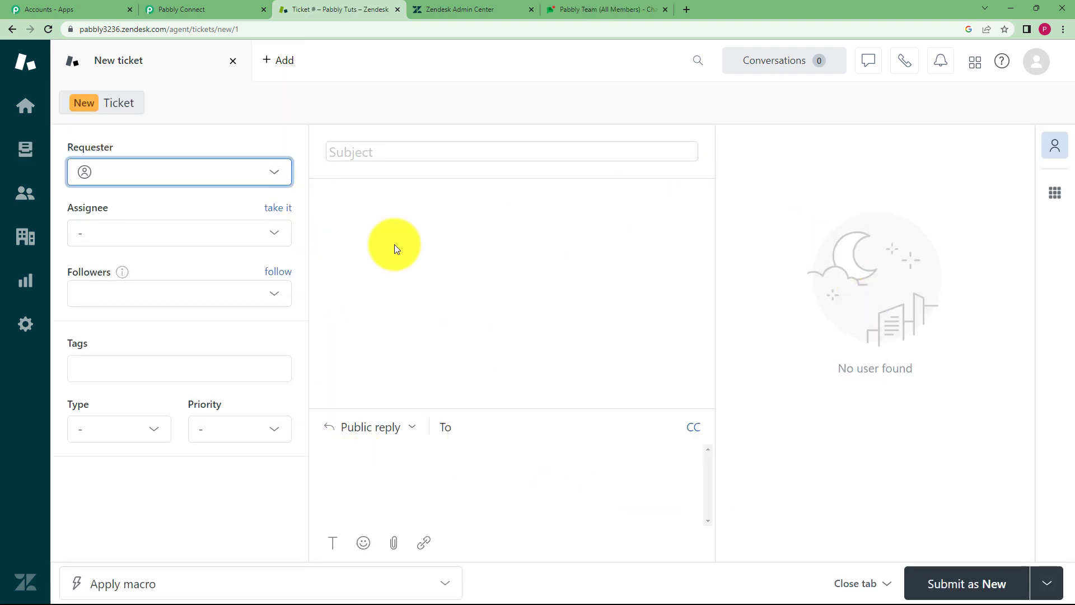
# - Add a new End user as the ticket's requester, entering the user's name and e-mail
pyautogui.click(193, 171)
pyautogui.click(192, 233)
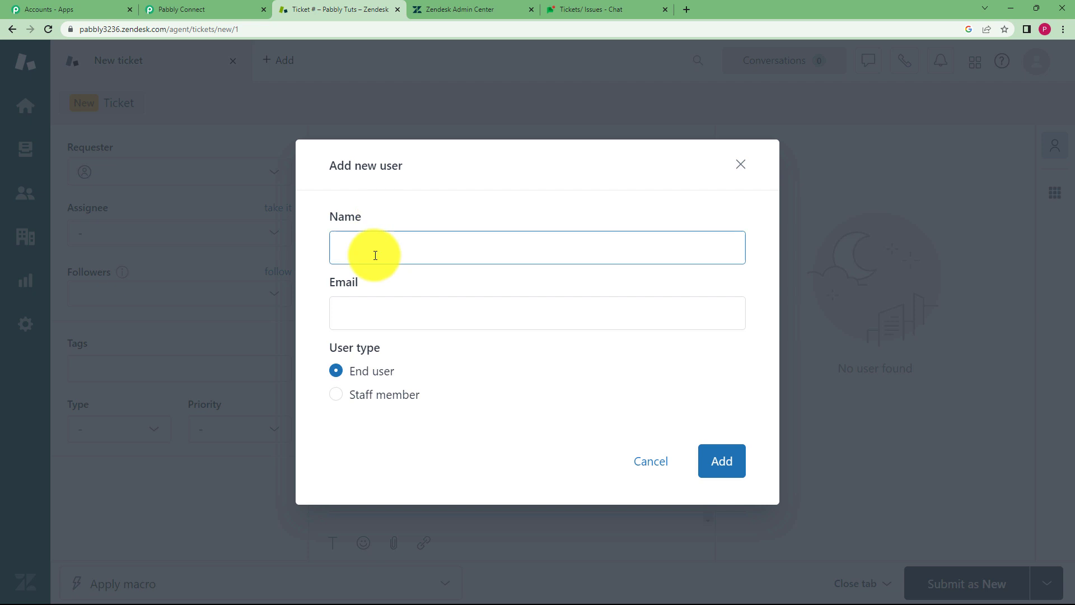
pyautogui.click(374, 254)
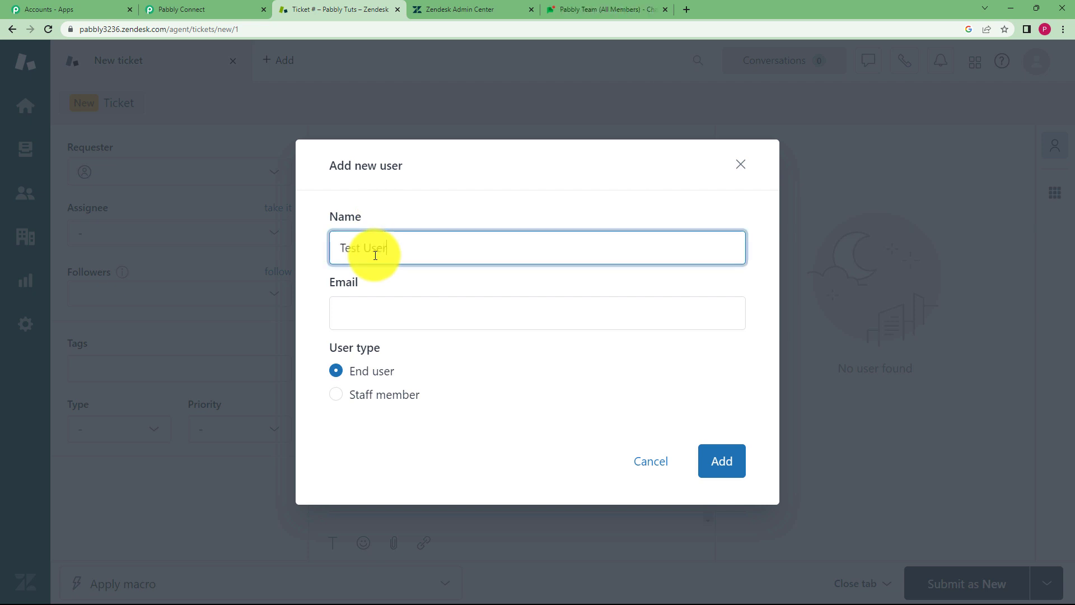
pyautogui.click(385, 319)
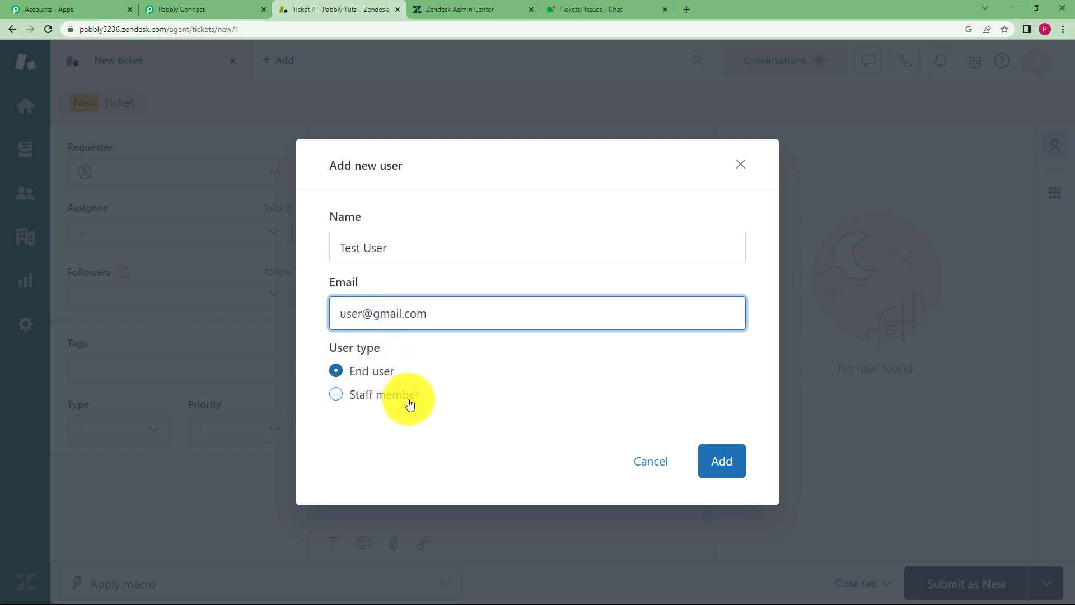
pyautogui.click(721, 469)
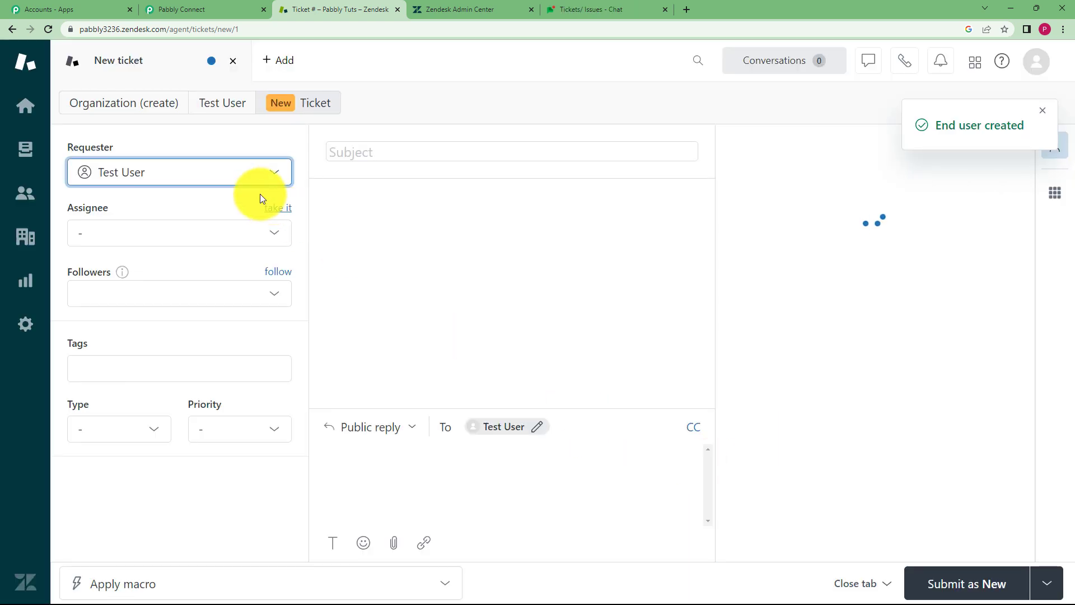
# - Assign the new ticket to the Support group
pyautogui.click(261, 240)
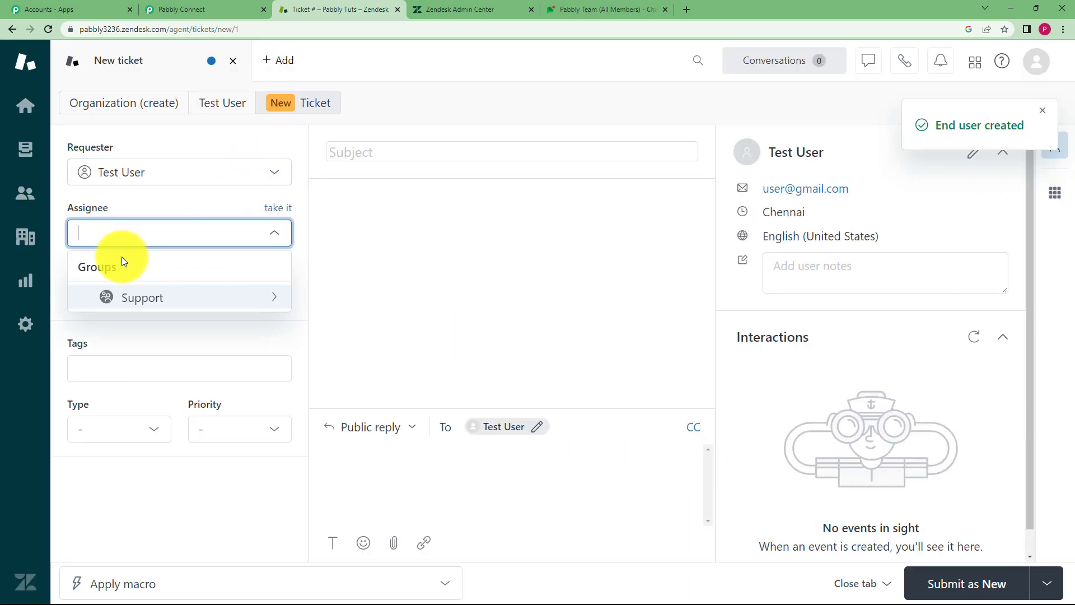
pyautogui.click(161, 296)
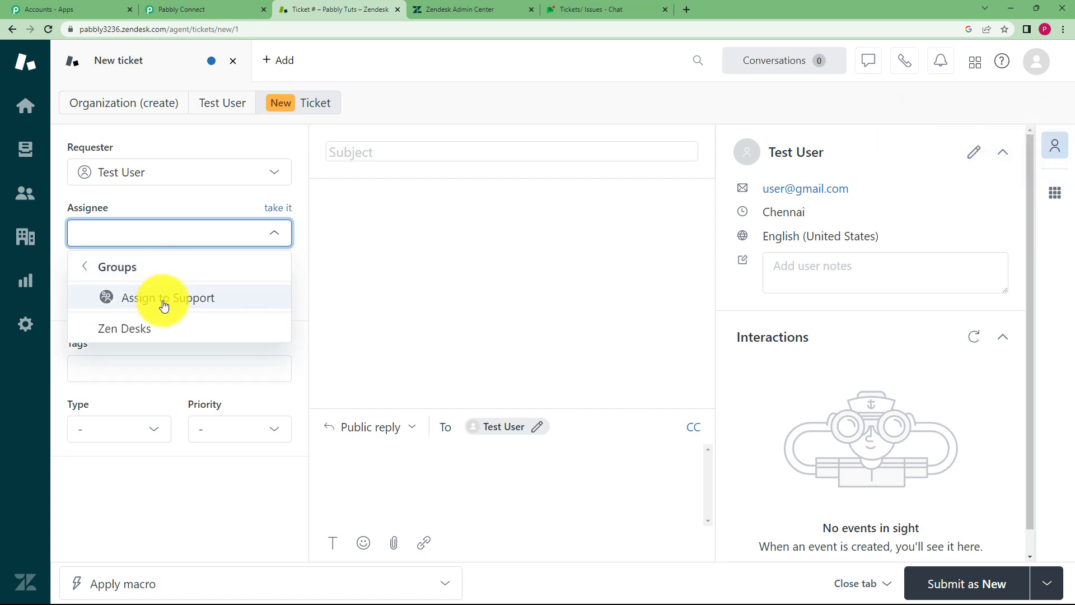
pyautogui.click(161, 298)
pyautogui.click(132, 293)
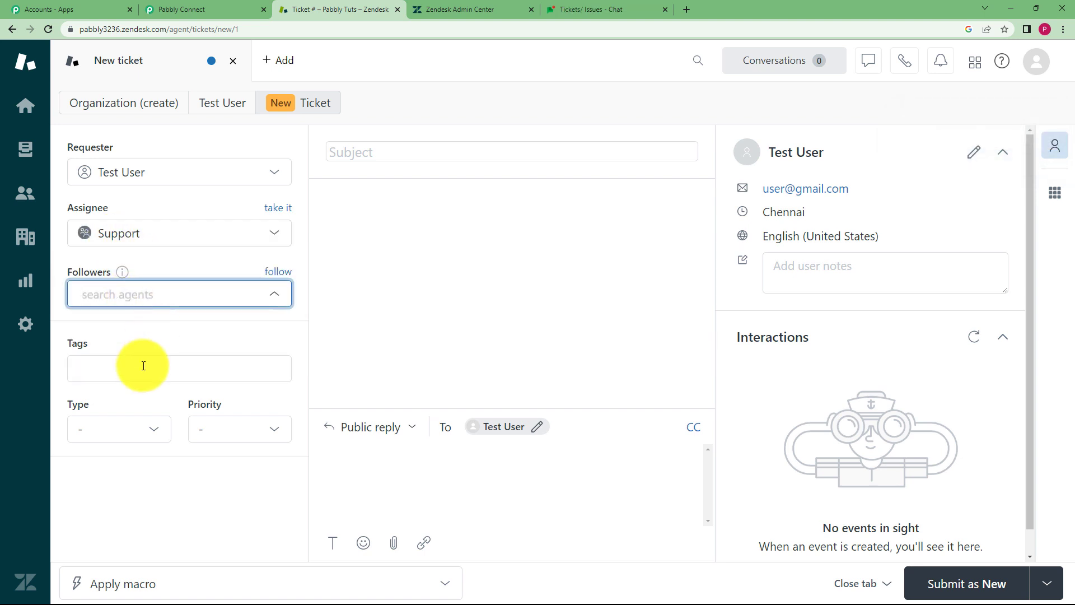
# - Set the ticket's type to Task and its priority to High
pyautogui.click(146, 431)
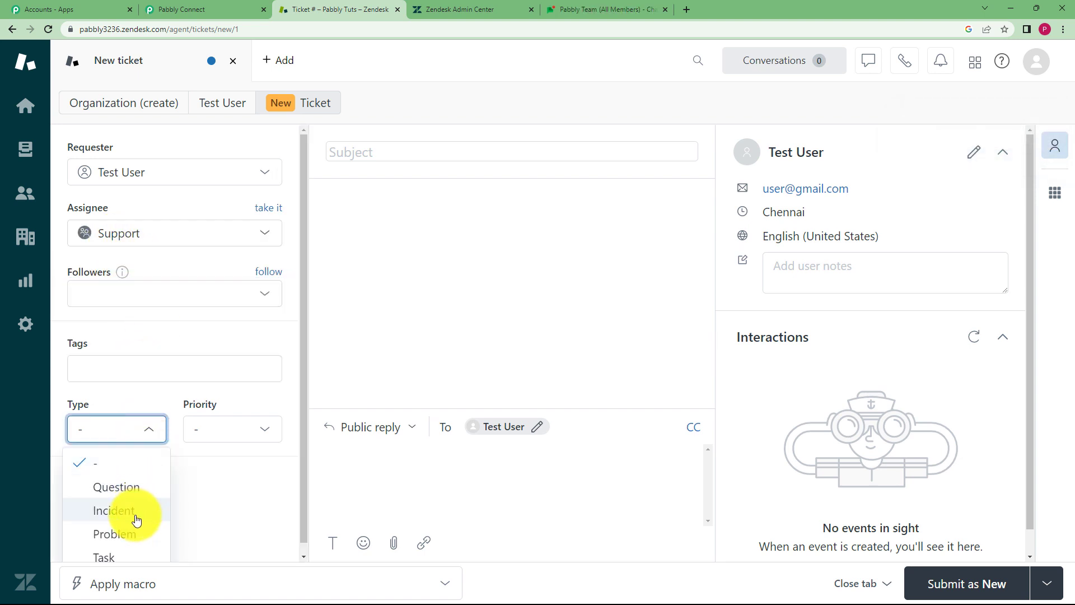
pyautogui.click(118, 557)
pyautogui.click(223, 428)
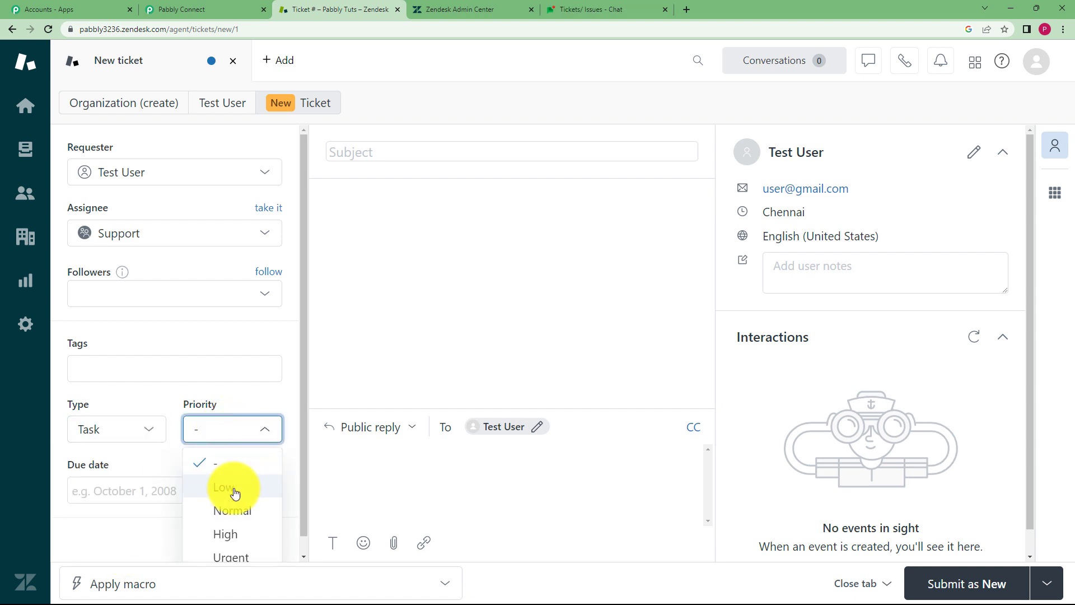
pyautogui.click(241, 540)
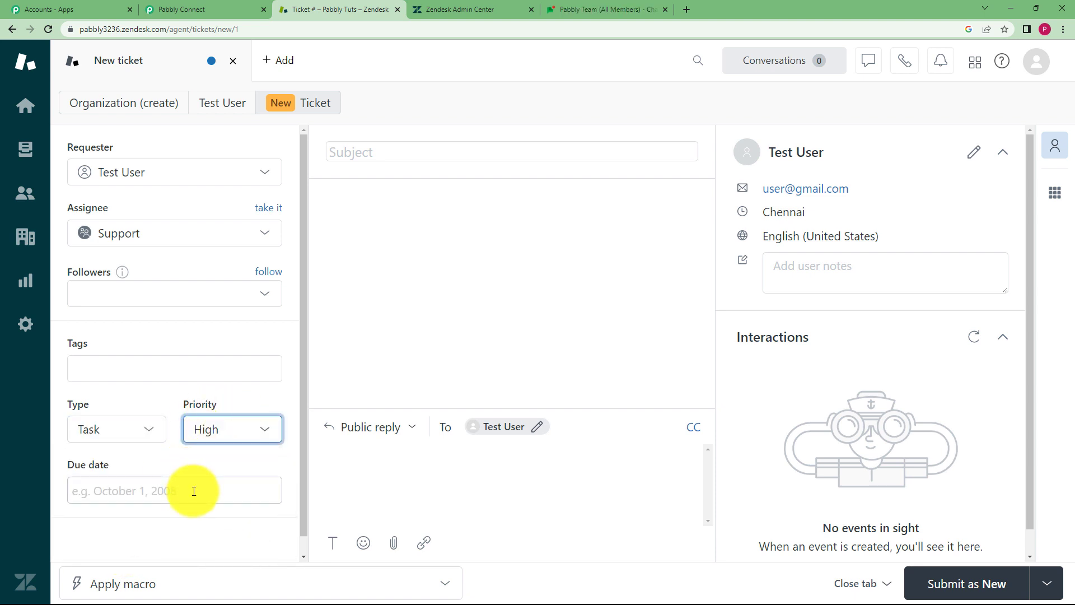
pyautogui.click(112, 482)
# - Enter the subject "Server Down" and the reply "The work cannot be done on time due to slow internet connection.", and submit the ticket as New
pyautogui.click(415, 147)
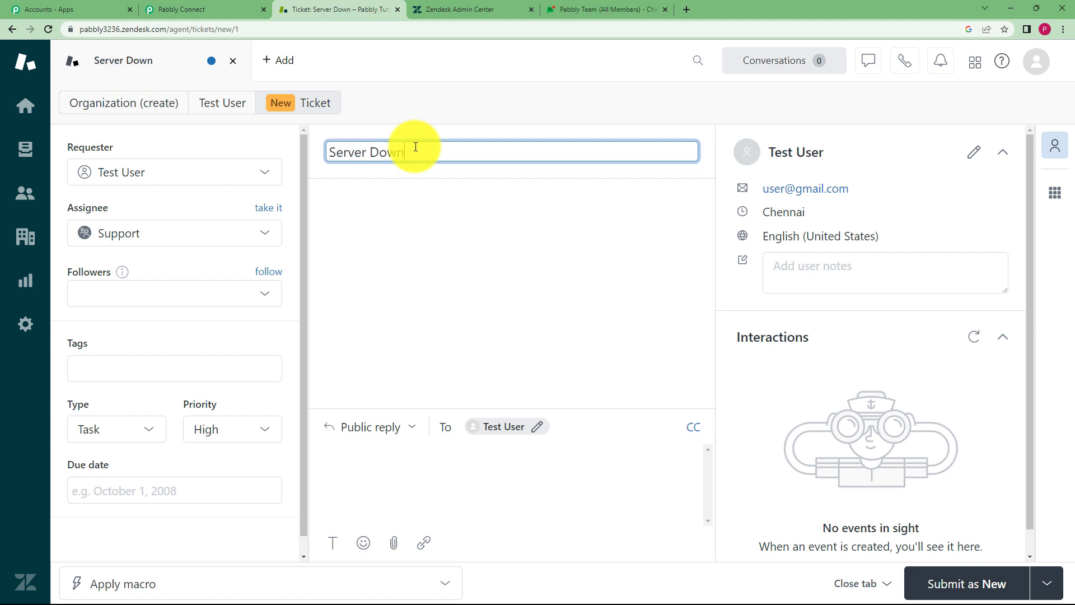
pyautogui.click(415, 458)
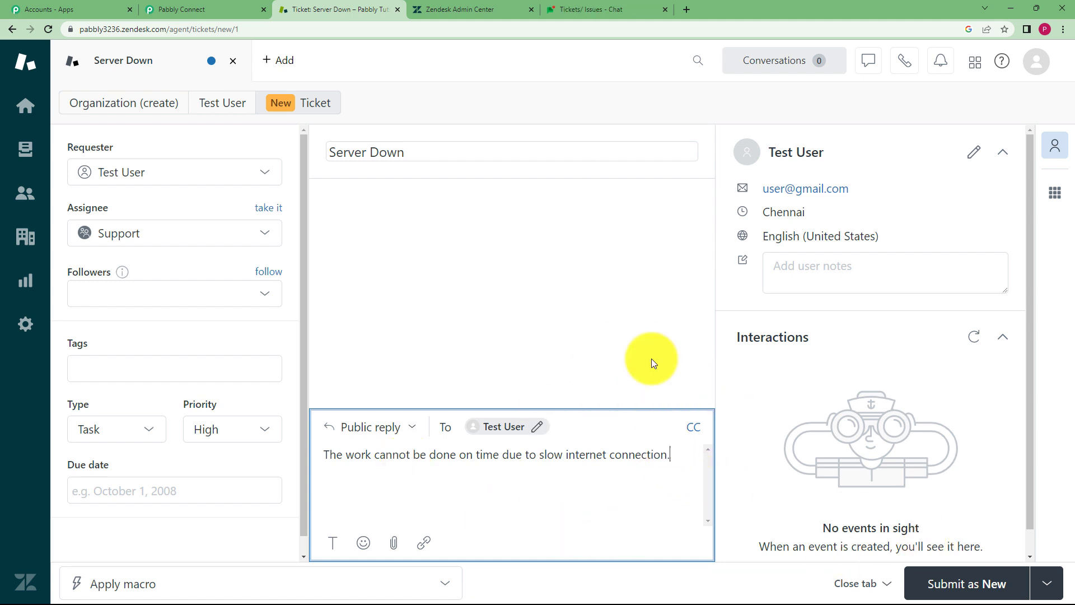
pyautogui.click(955, 577)
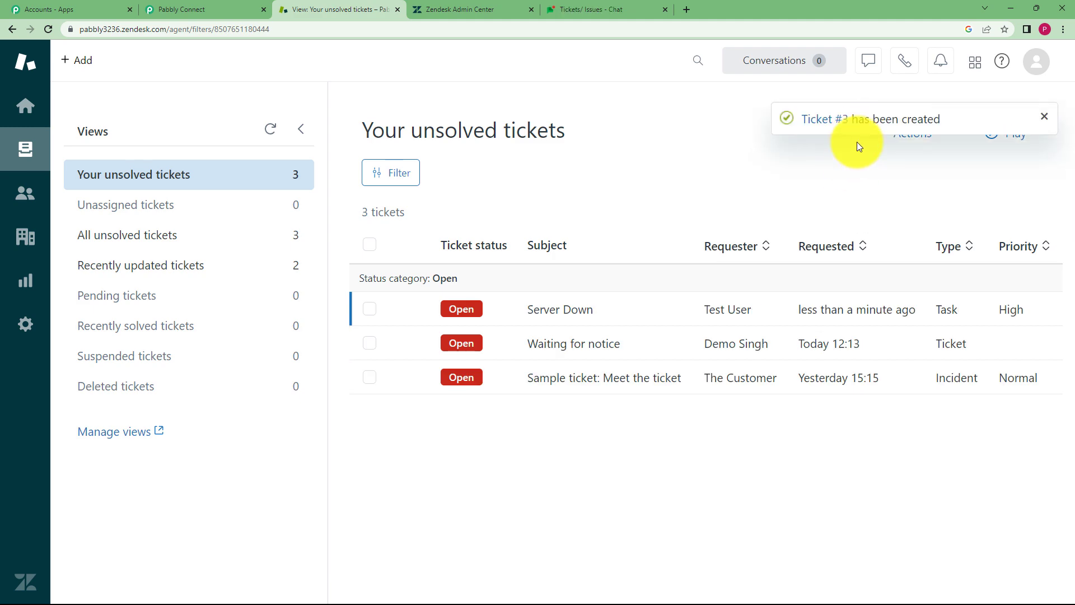
# - Return to Pabbly Connect and examine the ticket title, description and other fields in the captured webhook response
pyautogui.click(236, 9)
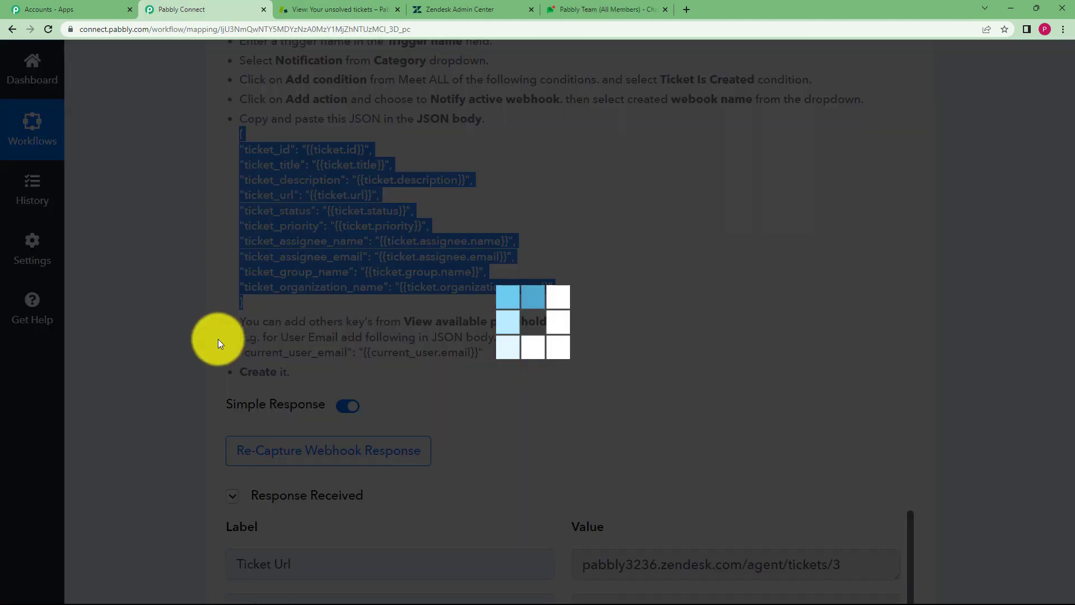
pyautogui.scroll(-4, 128, 405)
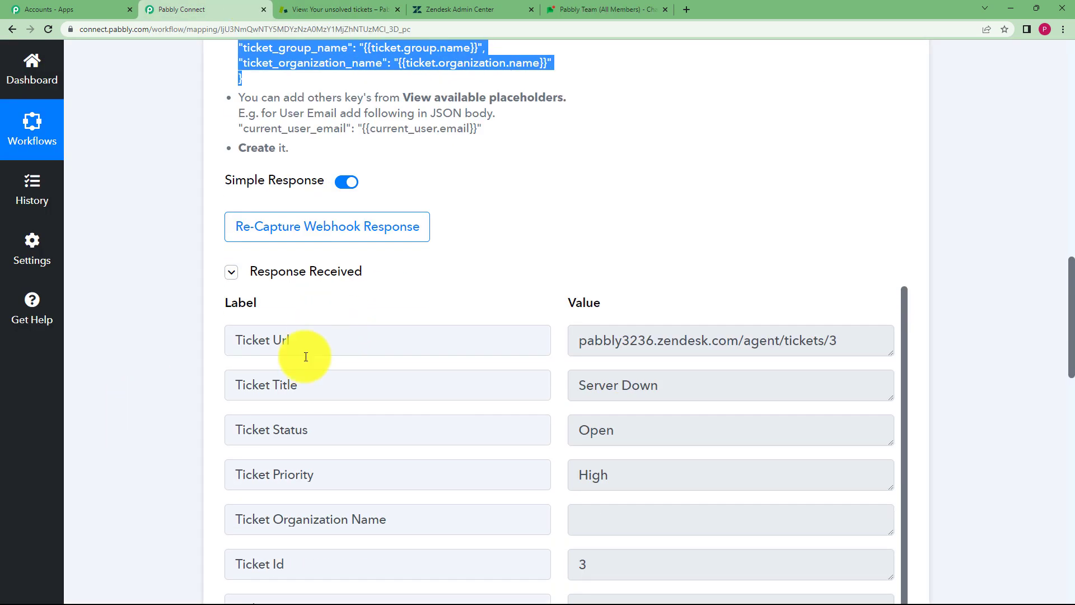
pyautogui.scroll(-2, 176, 344)
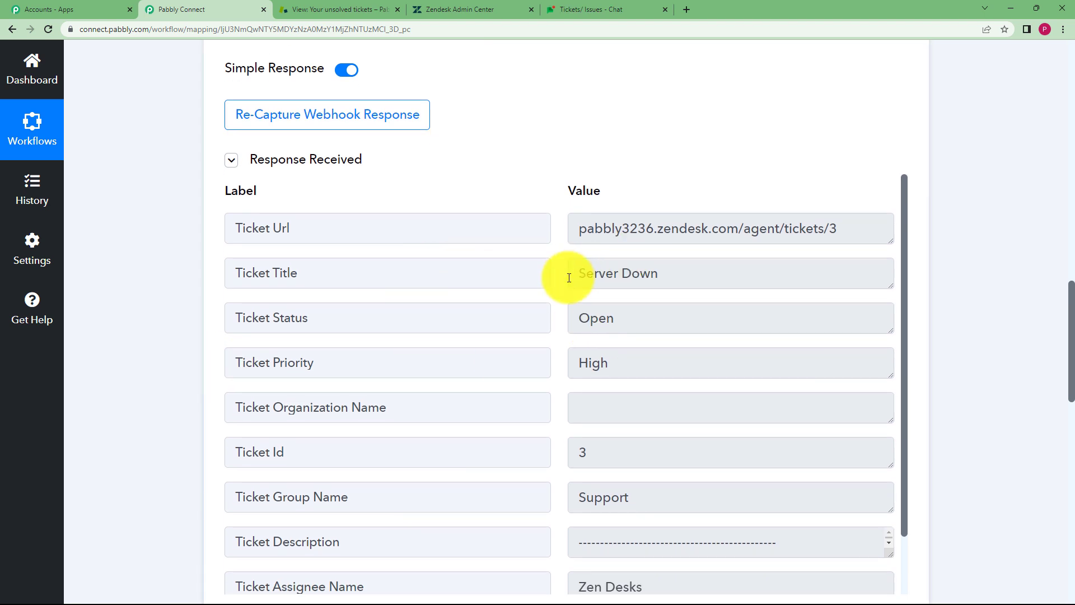
pyautogui.scroll(-1, 644, 246)
pyautogui.scroll(1, 642, 280)
pyautogui.moveTo(666, 273); pyautogui.dragTo(530, 275)
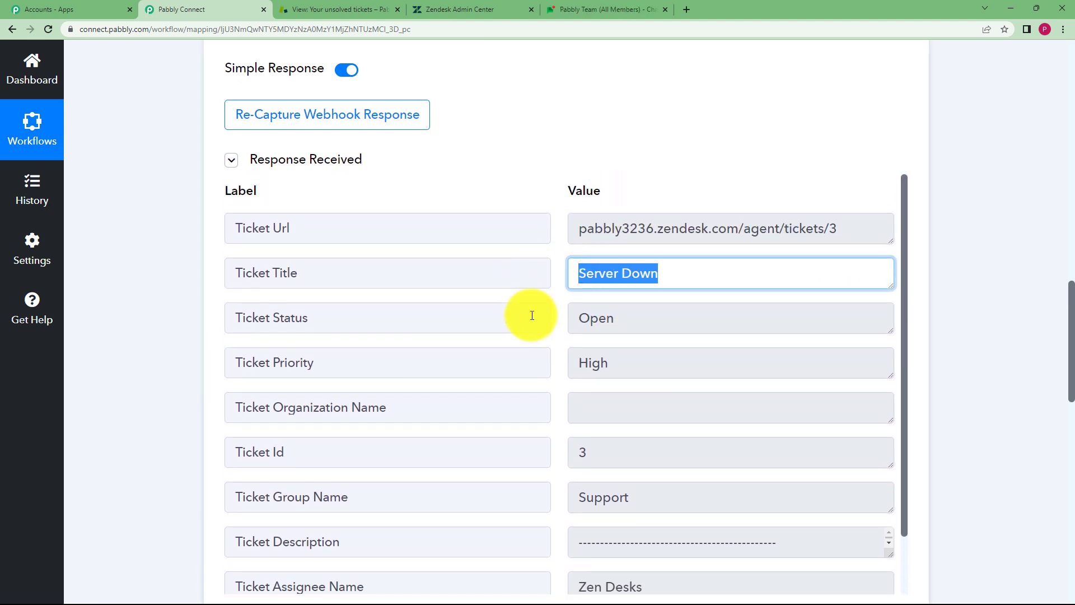
pyautogui.scroll(-1, 621, 392)
pyautogui.moveTo(889, 487); pyautogui.dragTo(893, 568)
pyautogui.scroll(-2, 629, 448)
pyautogui.scroll(3, 474, 395)
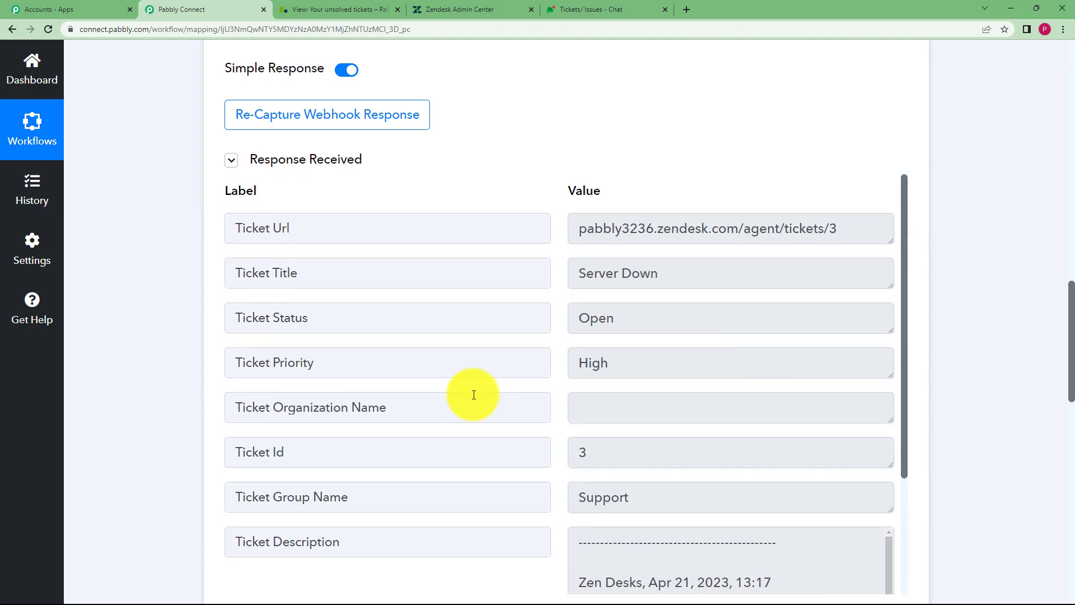
# - Collapse the Zendesk New Ticket trigger step in the workflow
pyautogui.scroll(15, 193, 343)
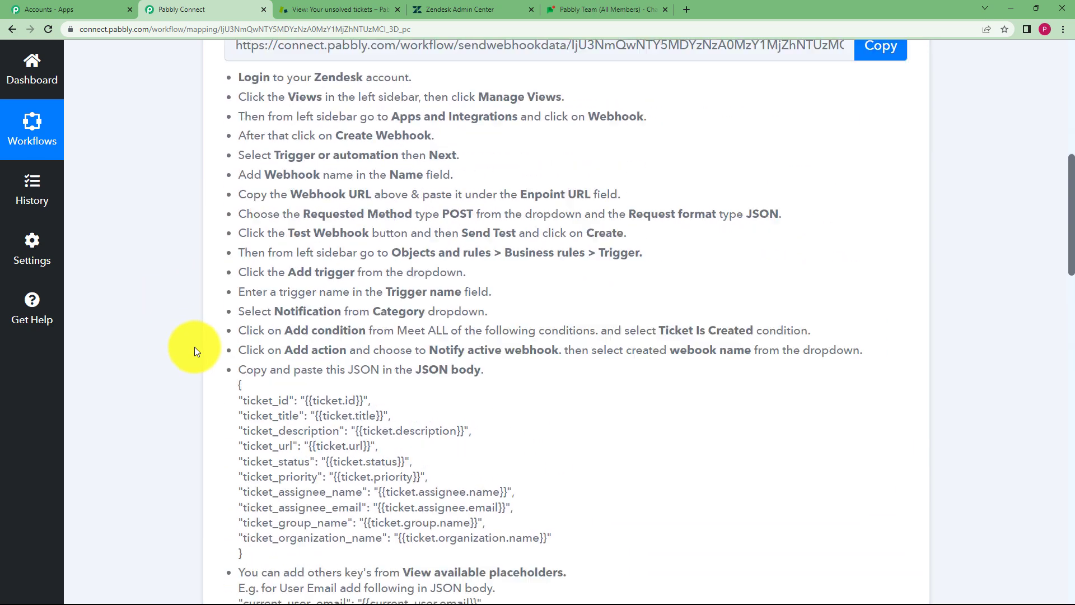
pyautogui.scroll(5, 214, 348)
pyautogui.click(379, 217)
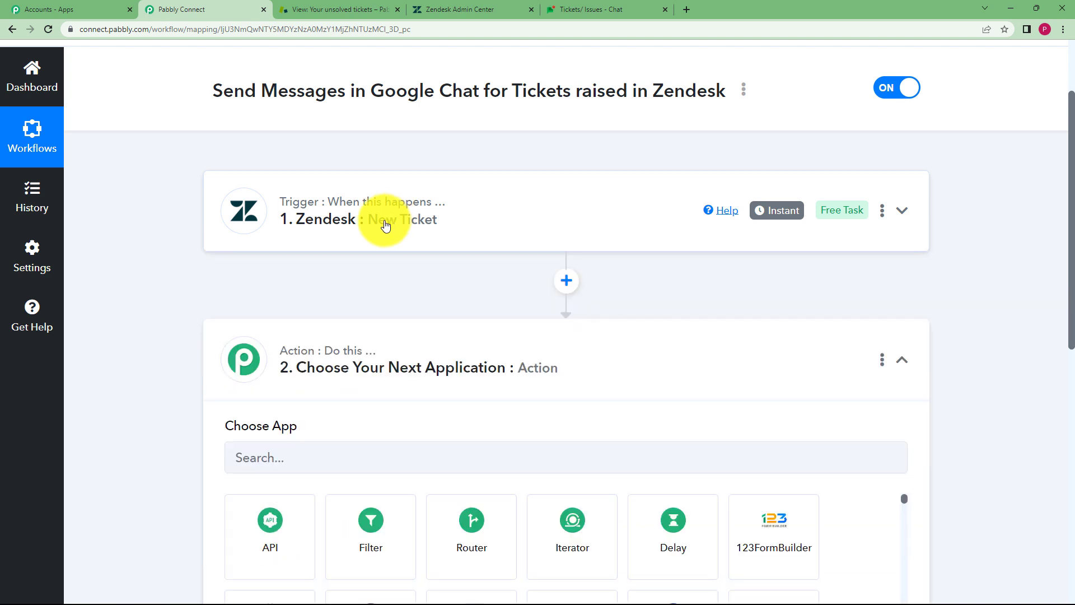
# - Set the second step's action app to Google Chat Hangout with the Create Message event, and connect it
pyautogui.click(339, 449)
pyautogui.scroll(-3, 312, 432)
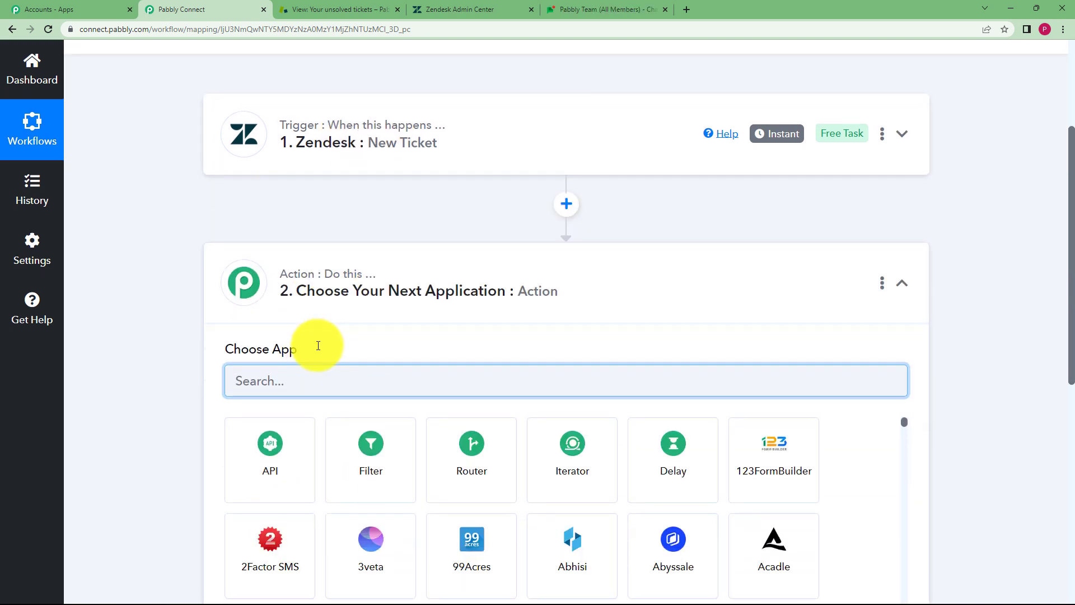
pyautogui.write('g')
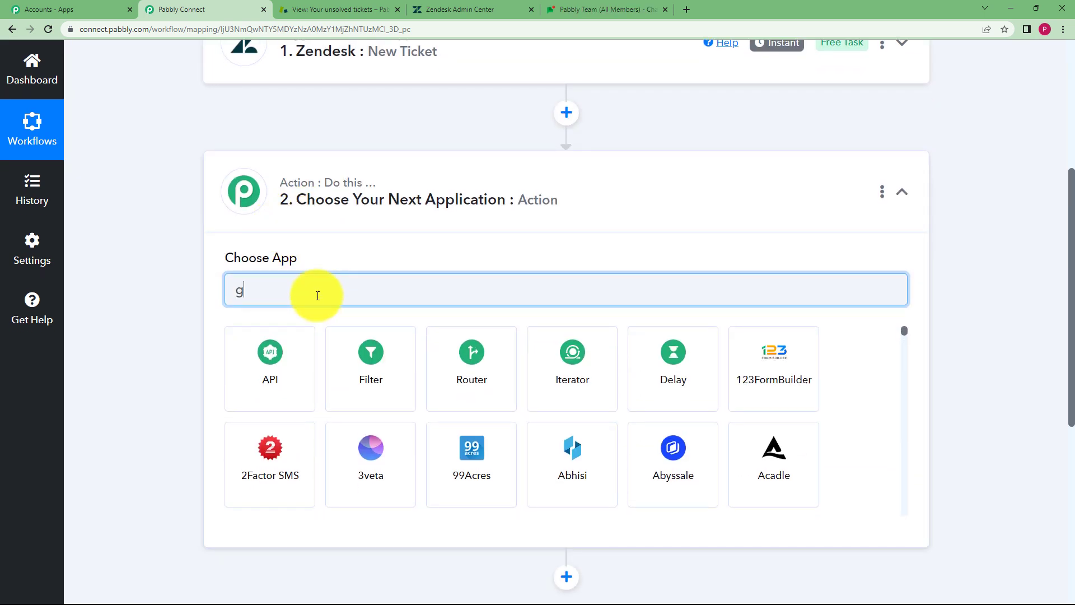
pyautogui.write('oogle ch')
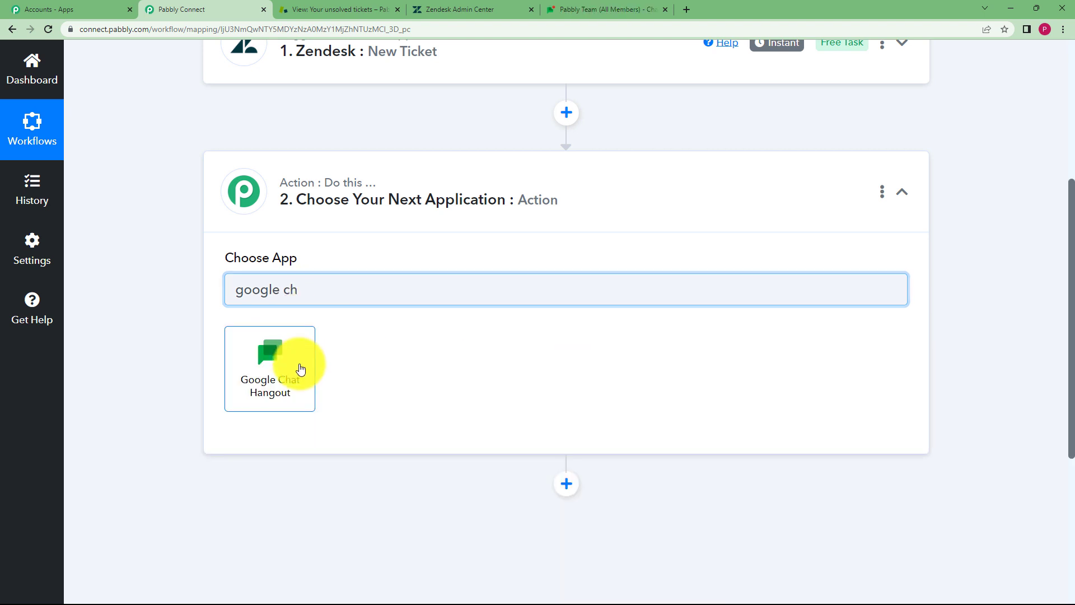
pyautogui.click(301, 369)
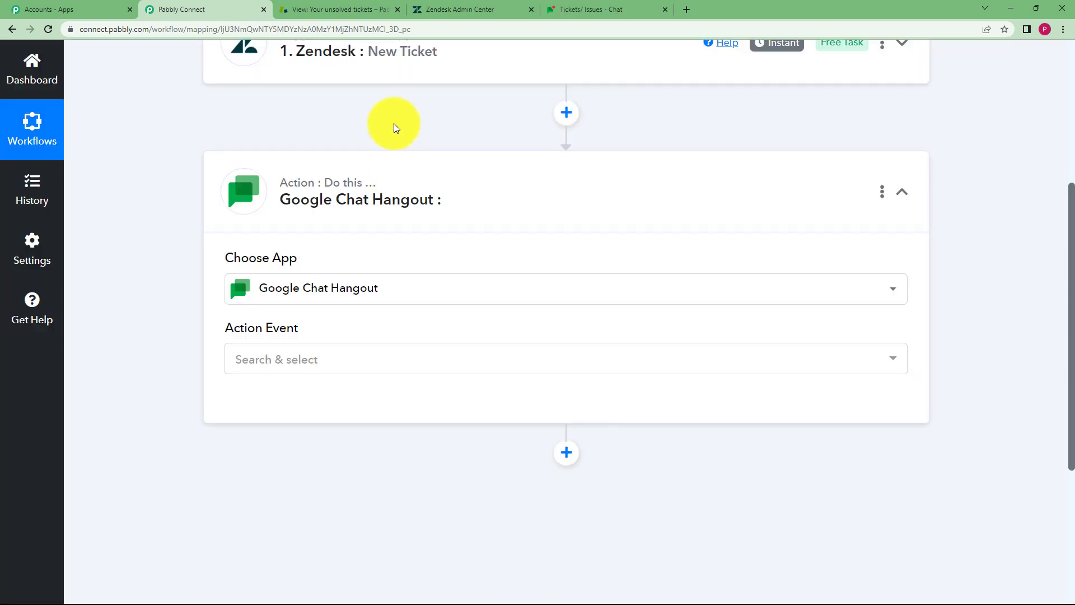
pyautogui.click(331, 363)
pyautogui.click(297, 449)
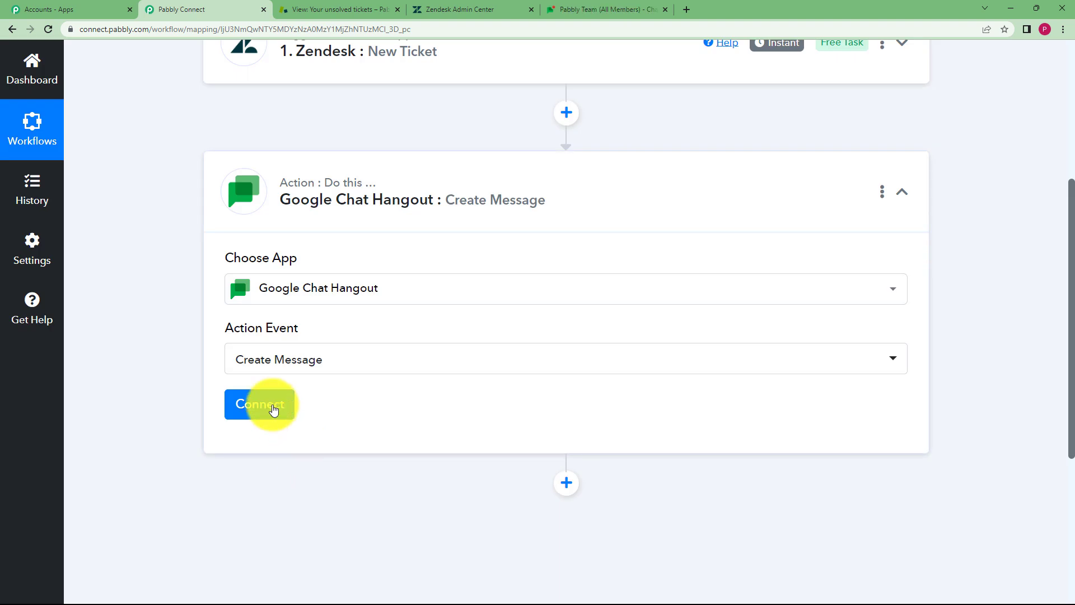
pyautogui.click(269, 404)
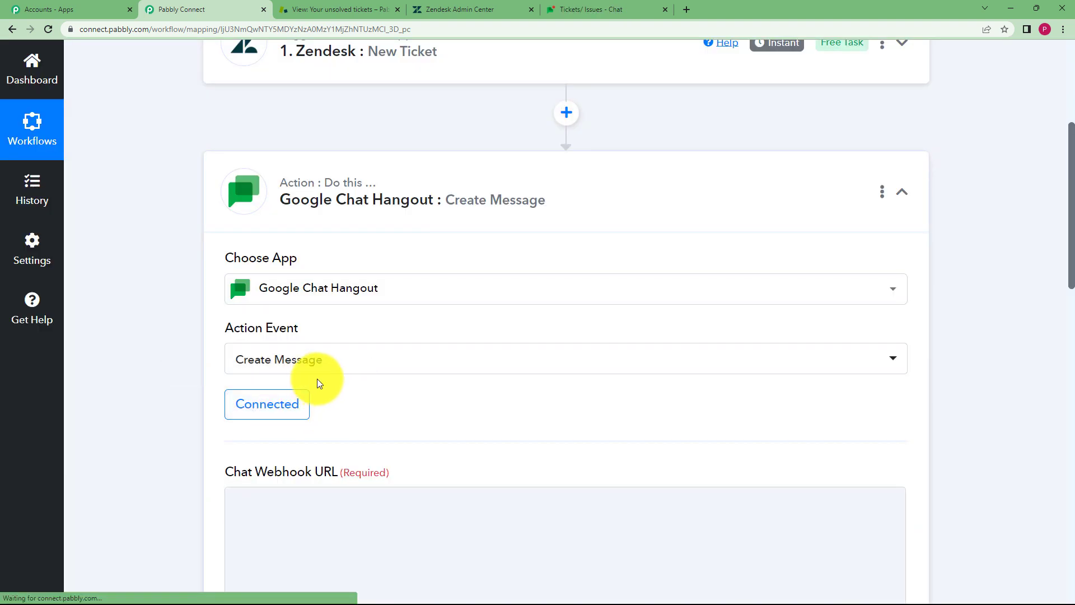
pyautogui.click(630, 8)
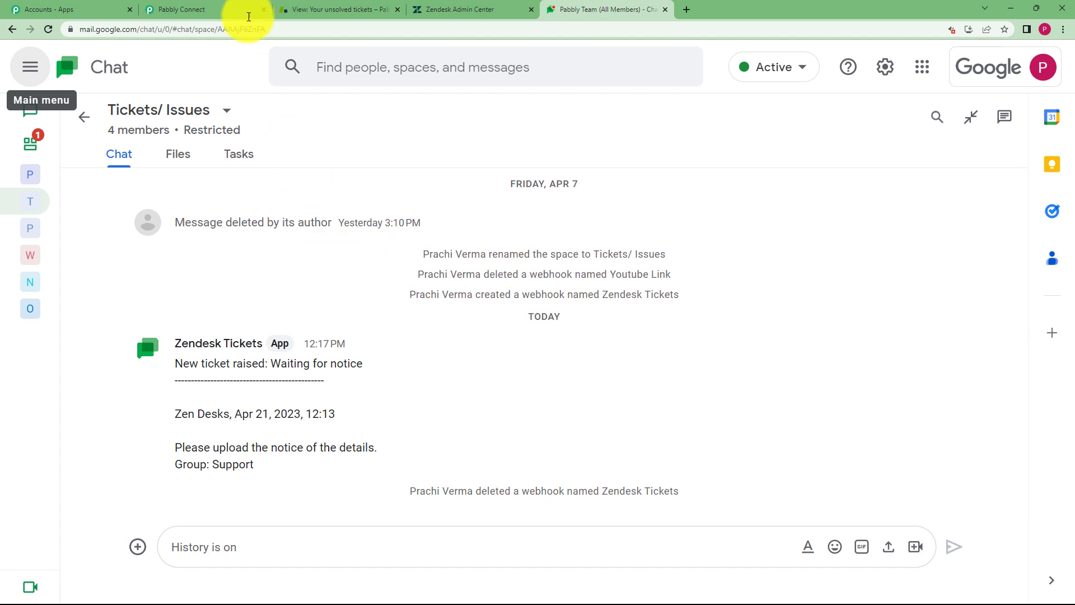
pyautogui.click(210, 10)
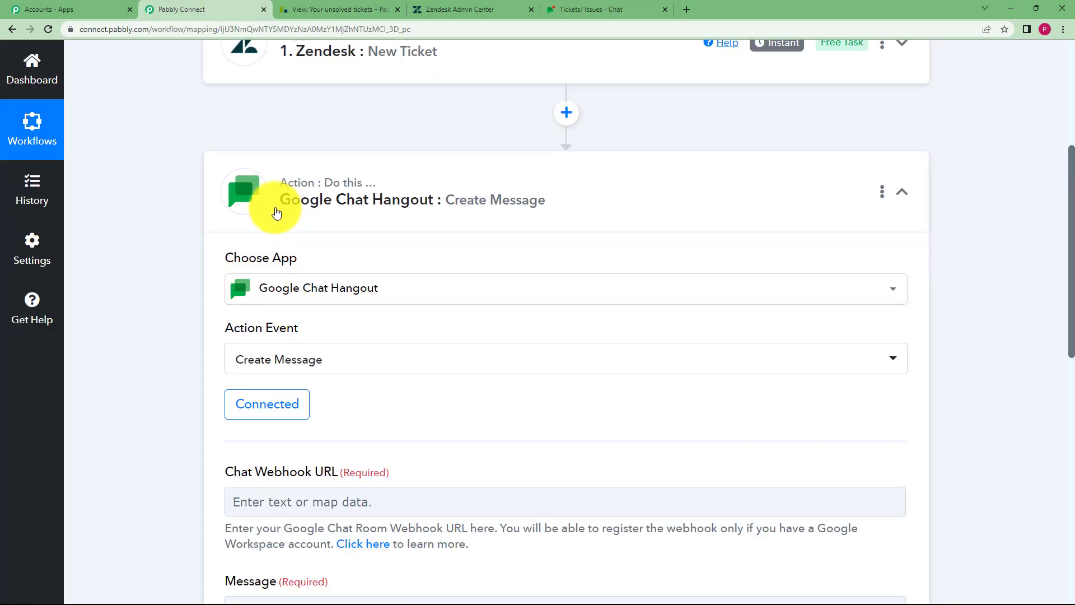
pyautogui.scroll(-3, 261, 371)
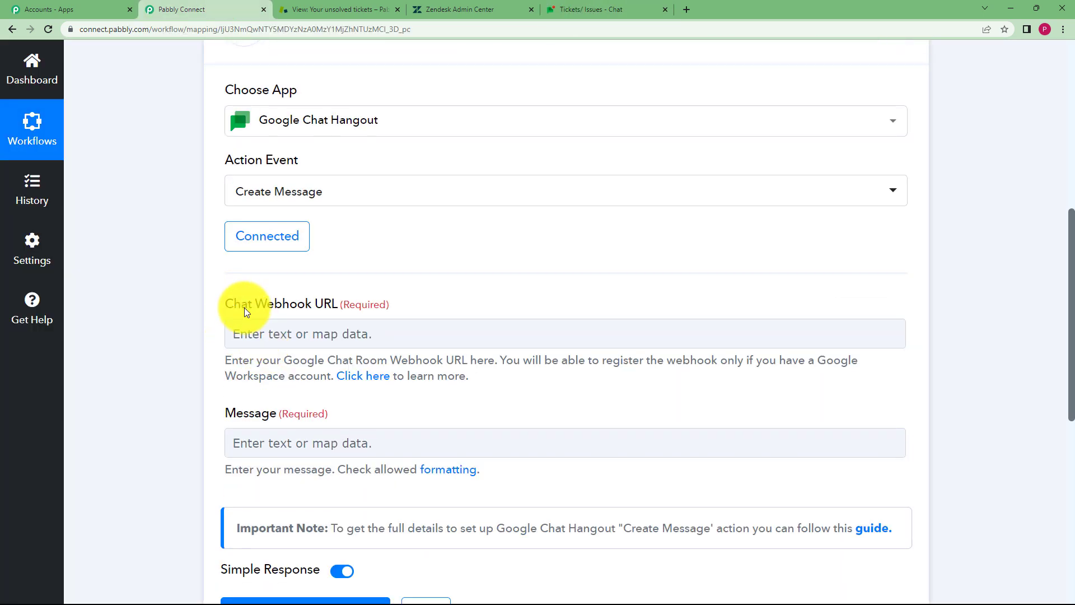
pyautogui.click(313, 334)
pyautogui.click(217, 297)
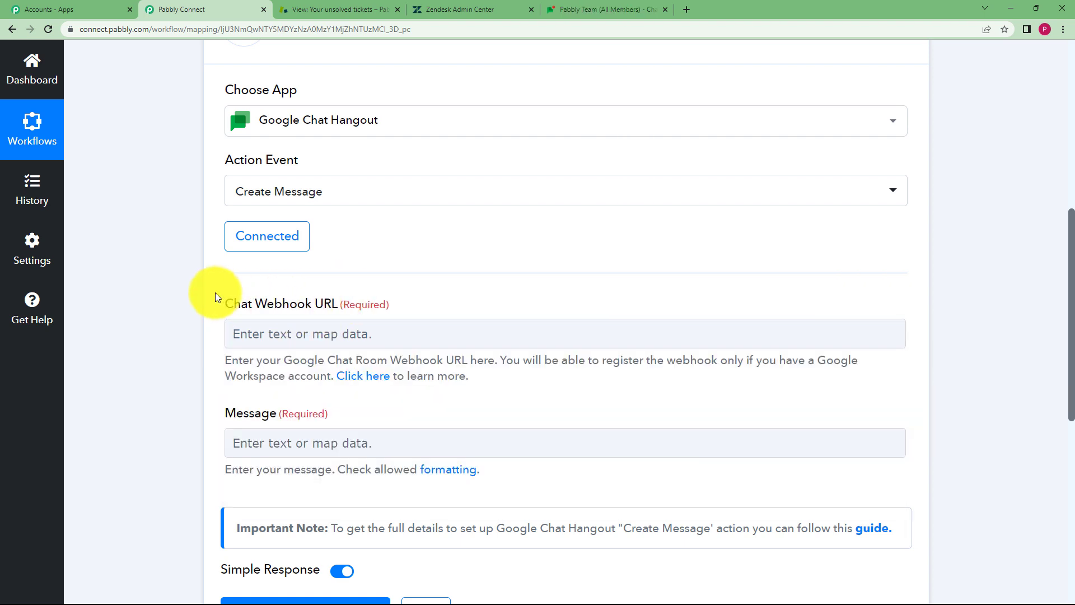
# - Switch to Google Chat and start a new incoming webhook for the Tickets/ Issues space, named "Zendesk Ticket raised"
pyautogui.click(595, 5)
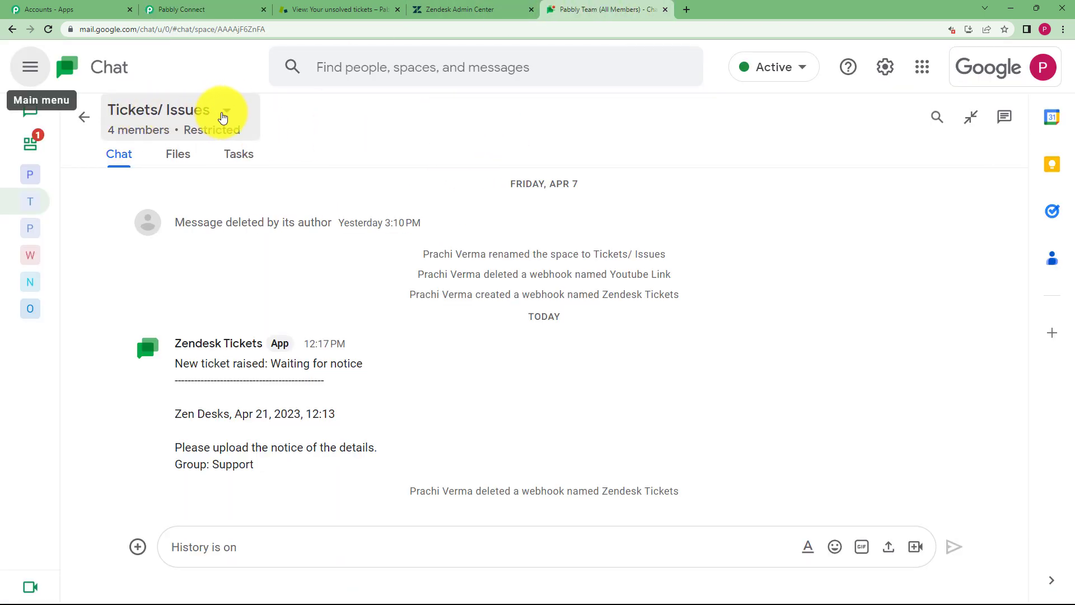
pyautogui.click(232, 112)
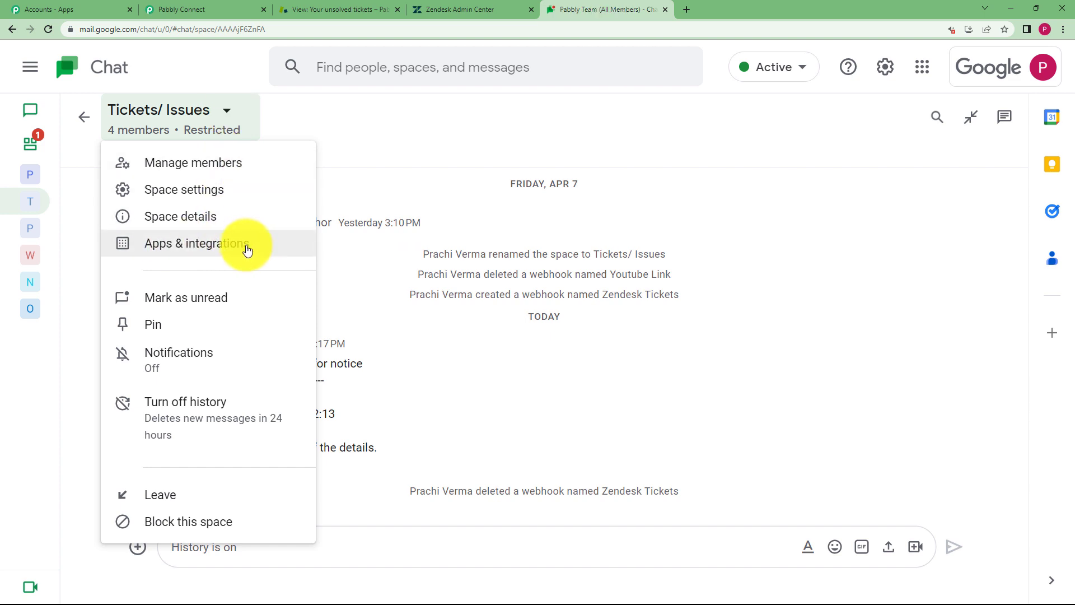
pyautogui.click(247, 250)
pyautogui.click(616, 517)
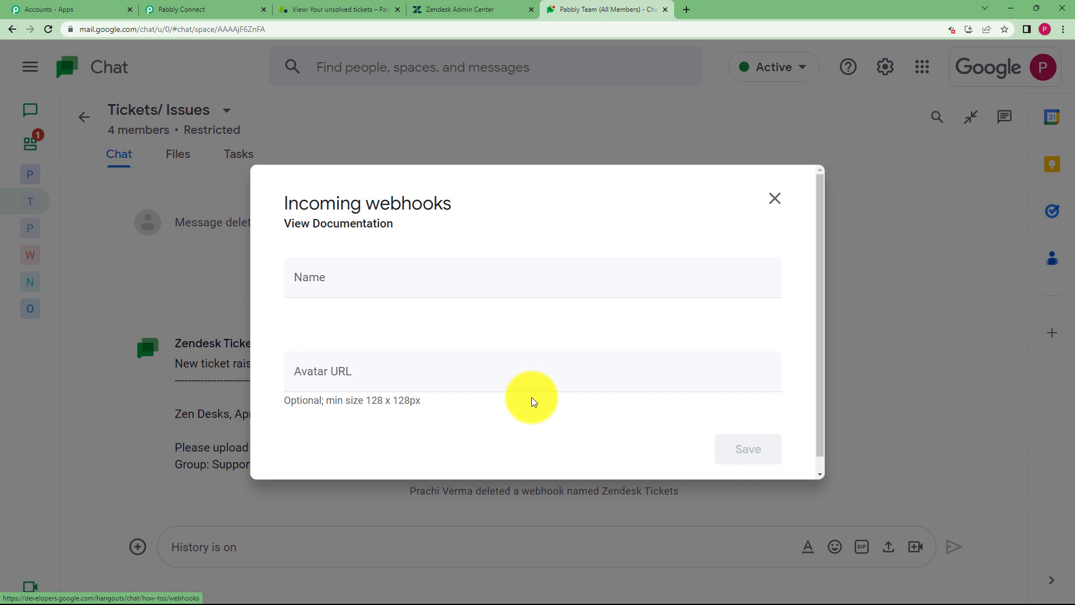
pyautogui.click(425, 281)
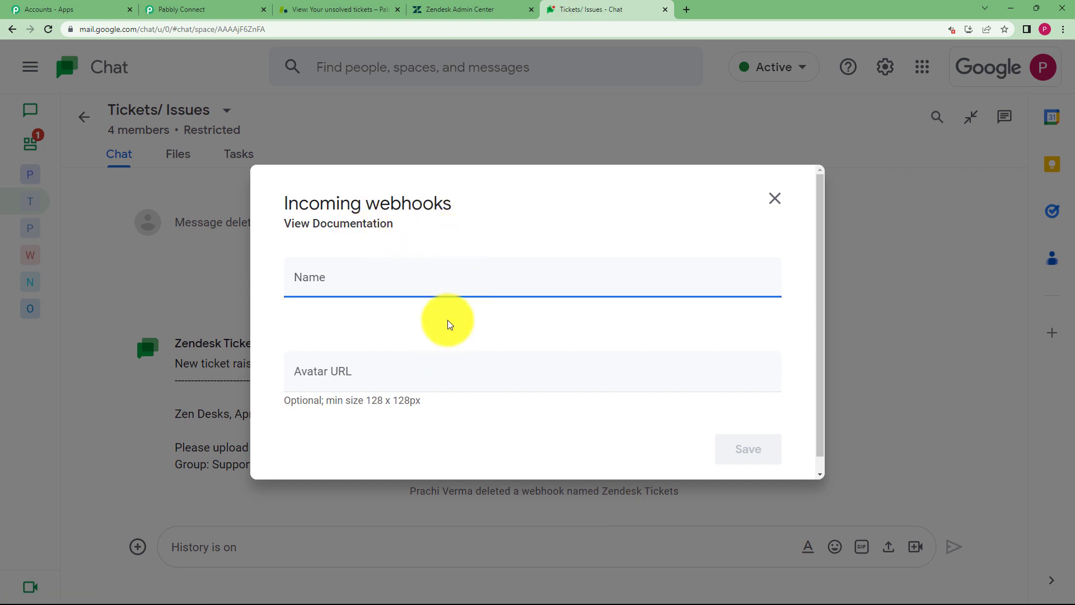
pyautogui.write('Zendesk Ticket raised')
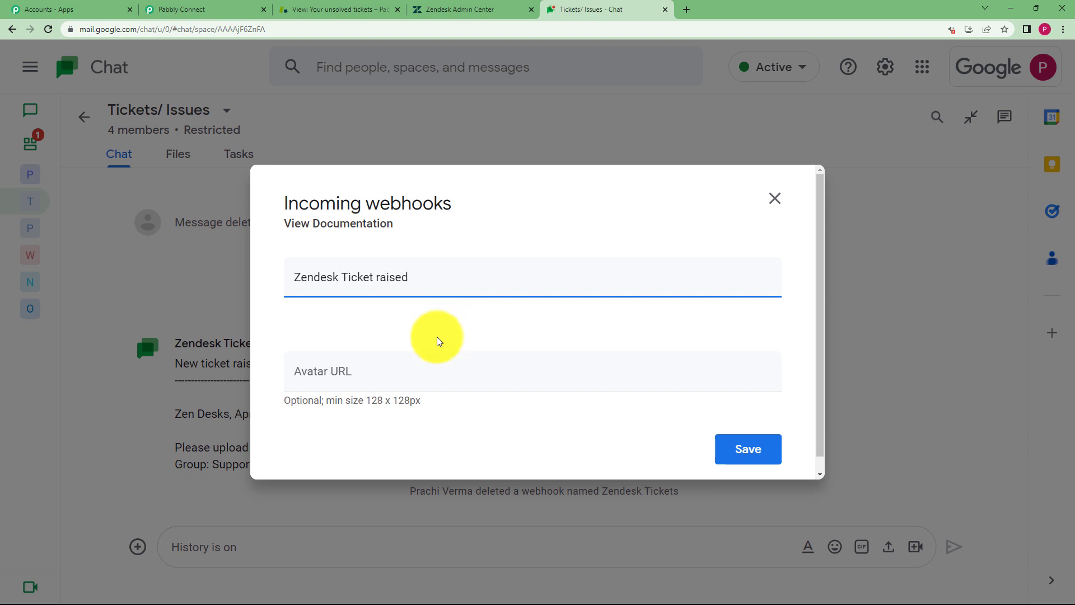
# - Open the Google Chat webhook help thread linked in the Pabbly Connect action and copy its sample Avatar URL
pyautogui.click(398, 370)
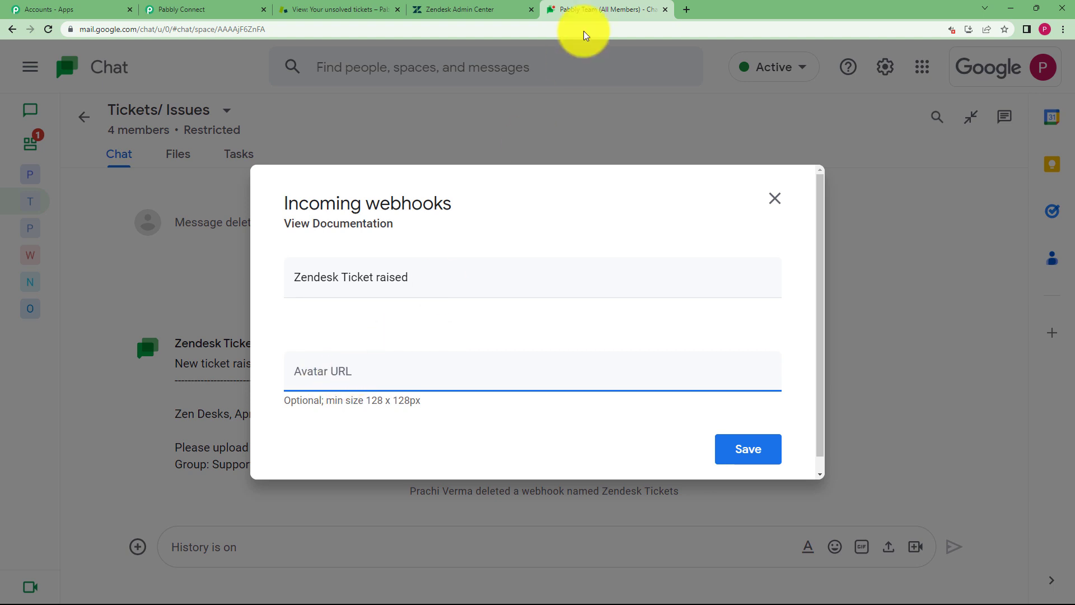
pyautogui.click(211, 9)
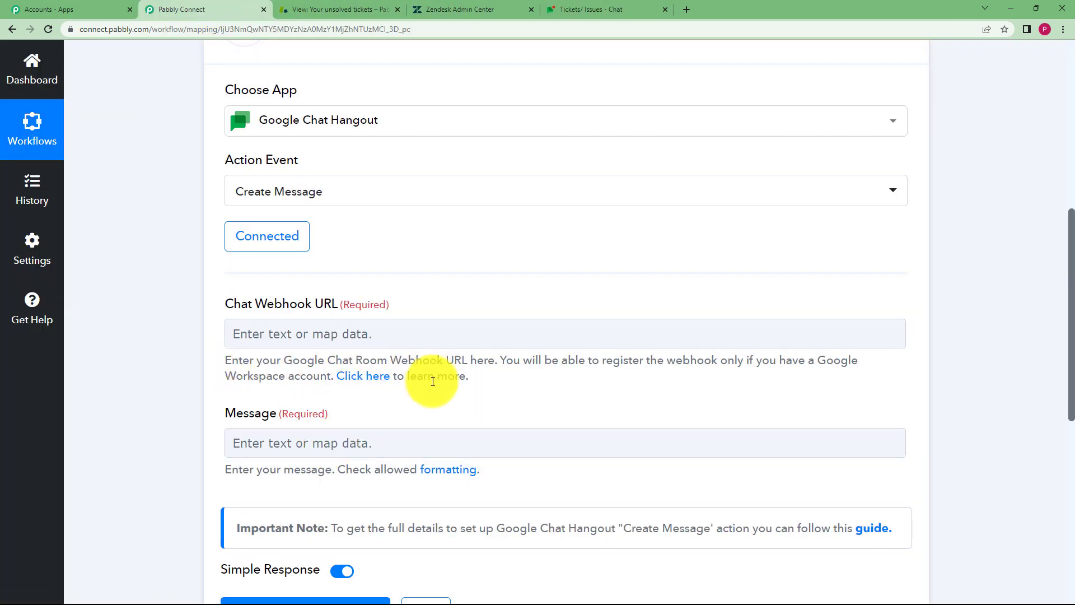
pyautogui.click(350, 379)
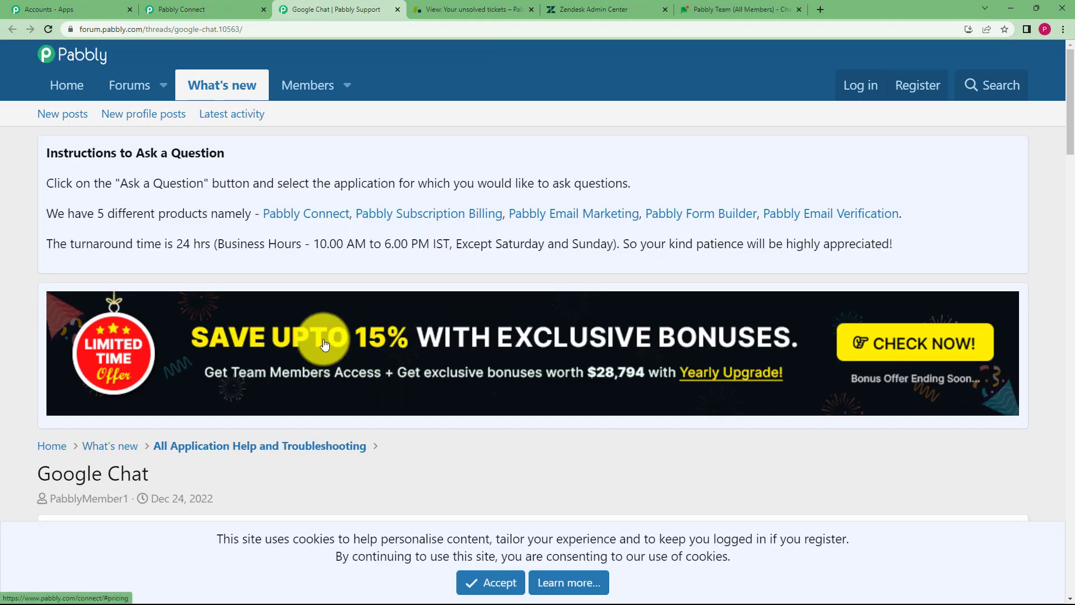
pyautogui.scroll(-7, 325, 353)
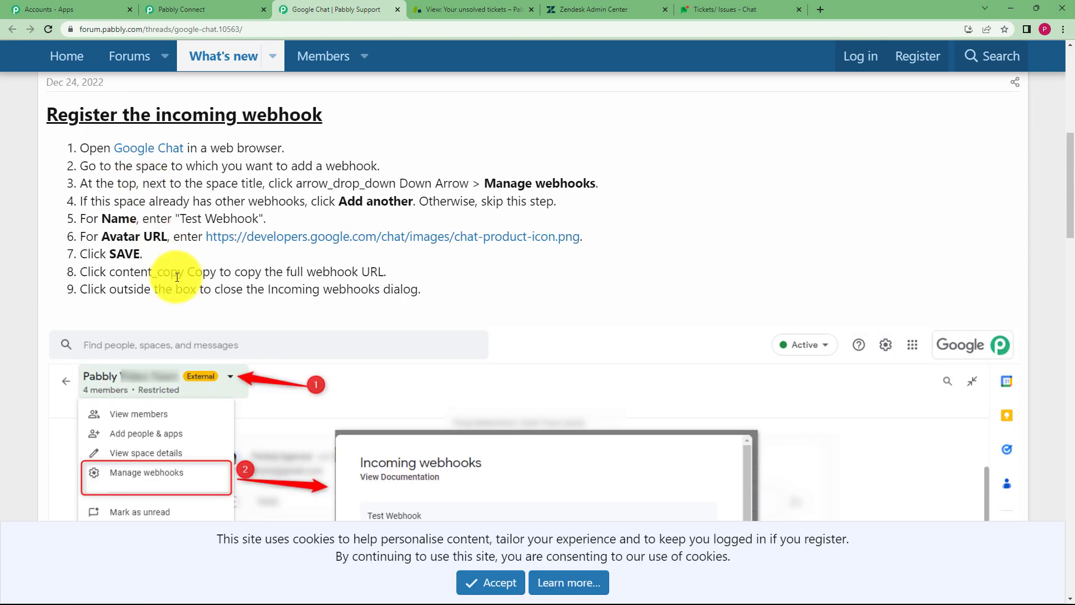
pyautogui.rightClick(273, 241)
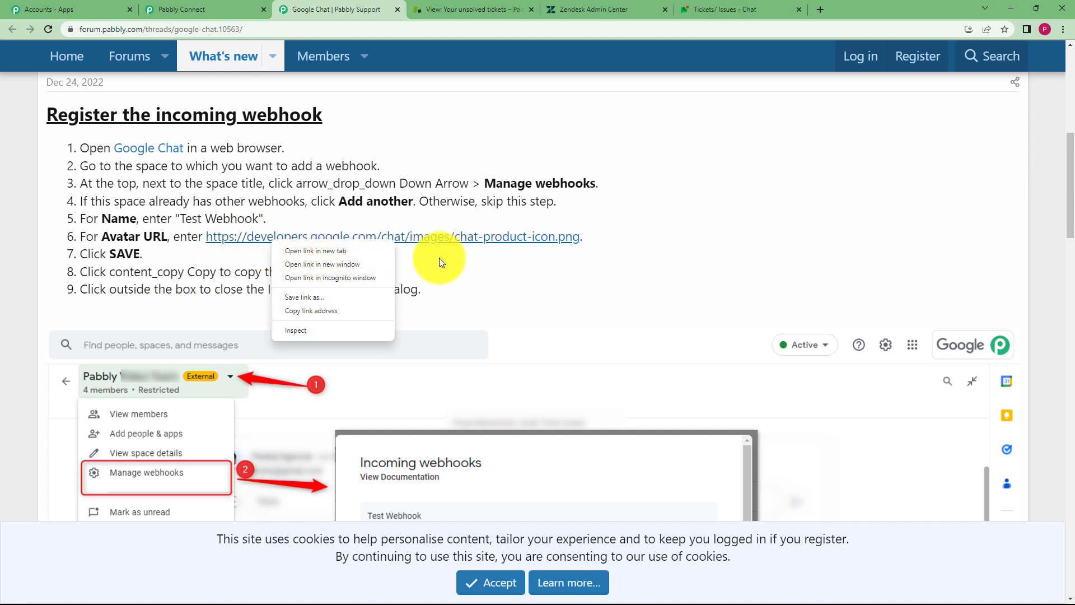
pyautogui.click(264, 126)
pyautogui.click(185, 9)
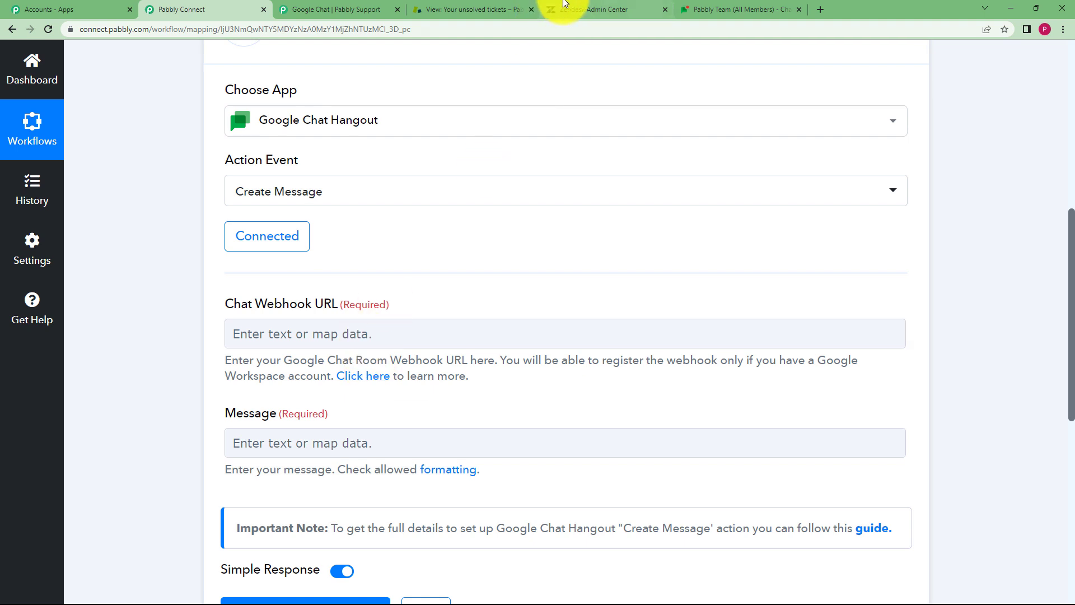
pyautogui.click(700, 9)
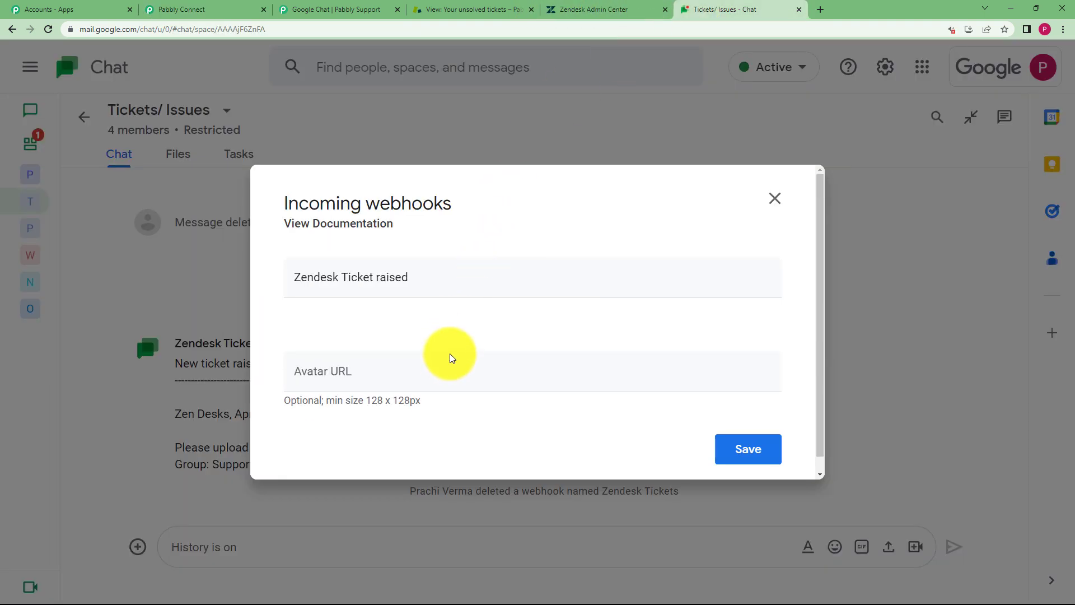
pyautogui.write('https://developers.google.com/chat/images/chat-product-icon.png')
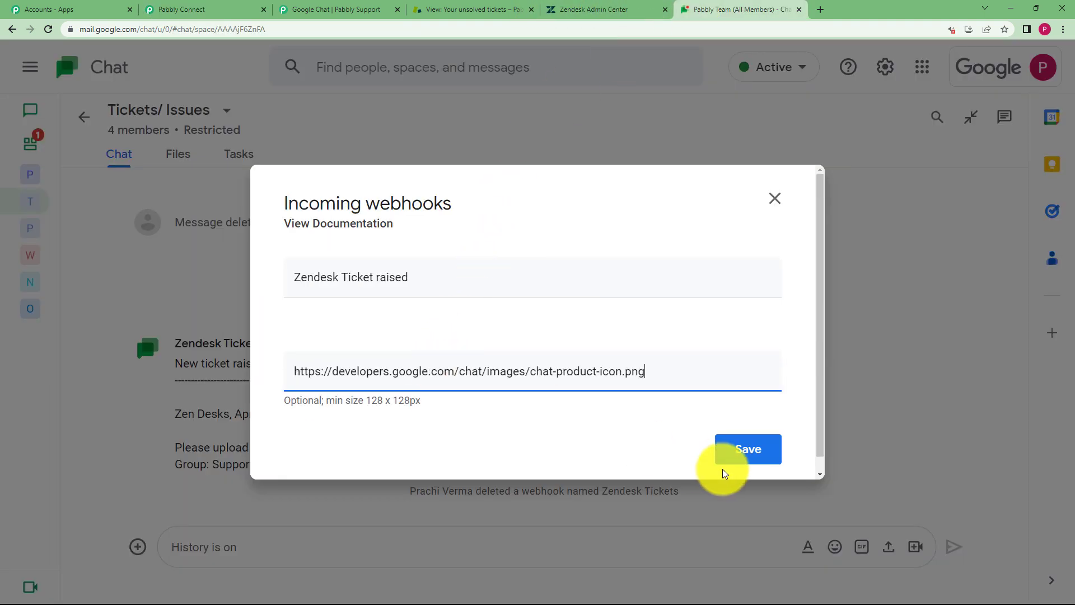
pyautogui.click(737, 452)
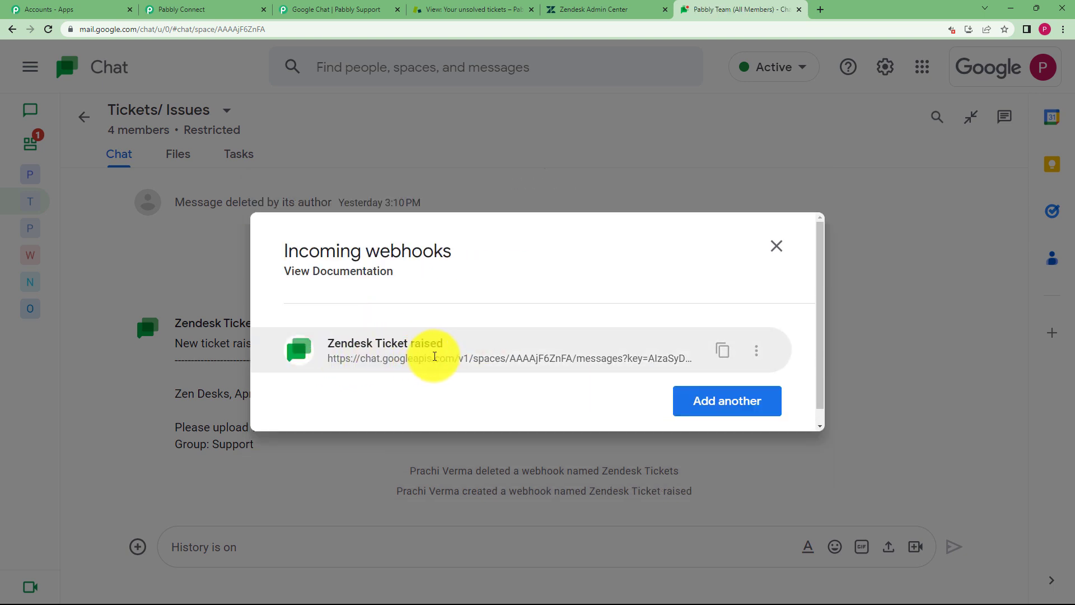
# - Copy the new webhook's link and paste it as the Chat Webhook URL of the Google Chat action in Pabbly Connect
pyautogui.click(722, 351)
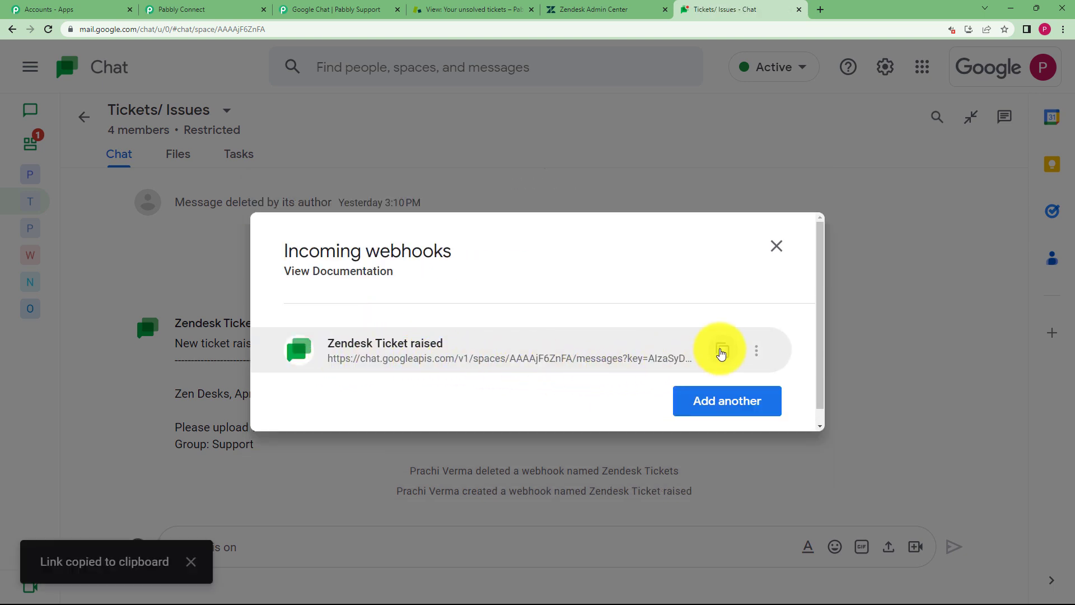
pyautogui.click(185, 9)
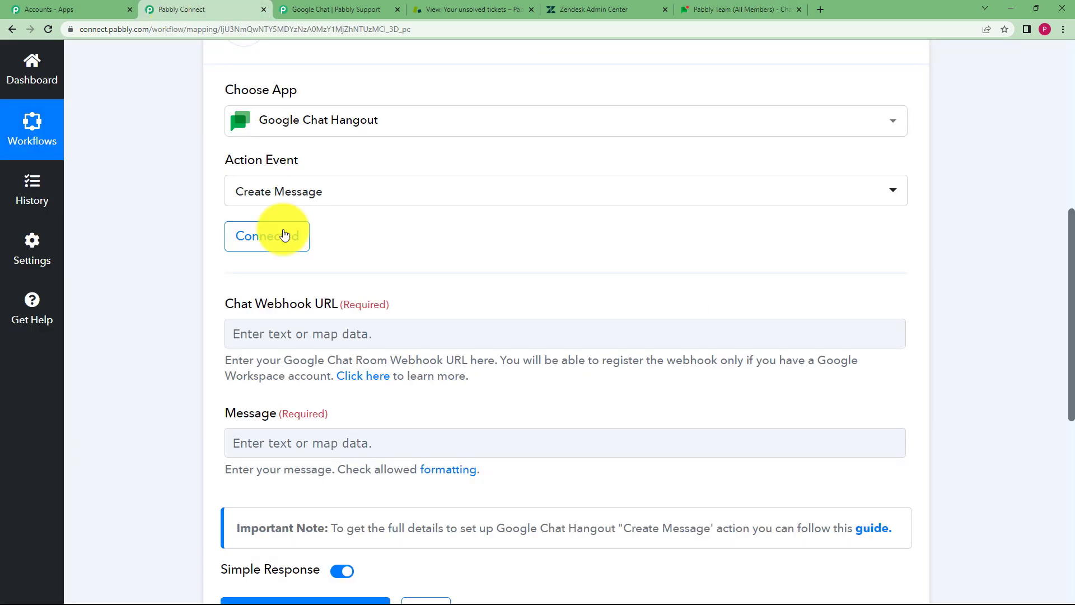
pyautogui.click(329, 333)
pyautogui.hotkey('ctrl', 'v')
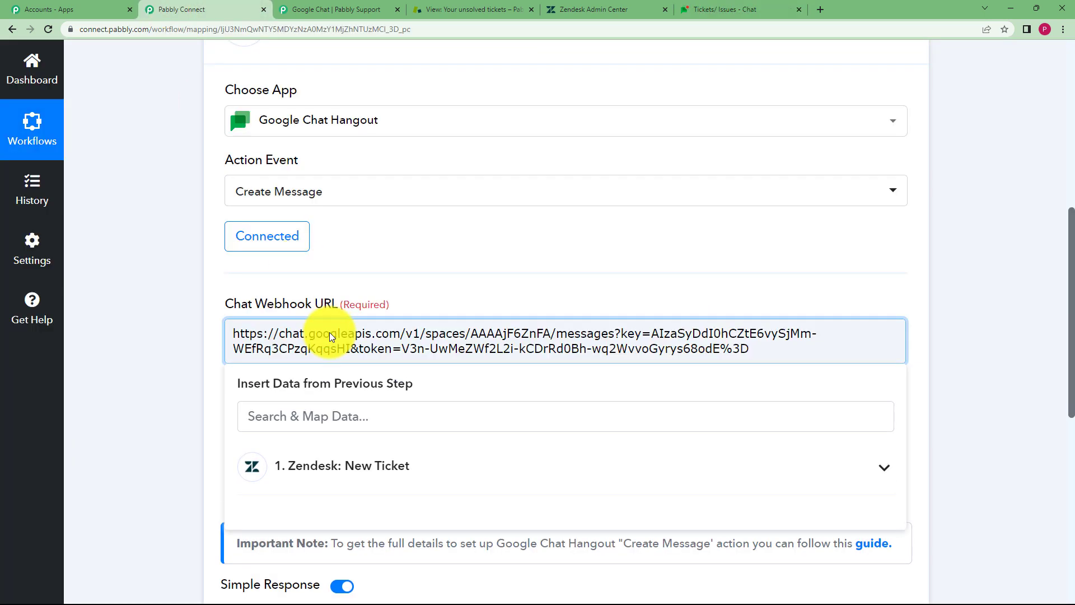
pyautogui.click(354, 276)
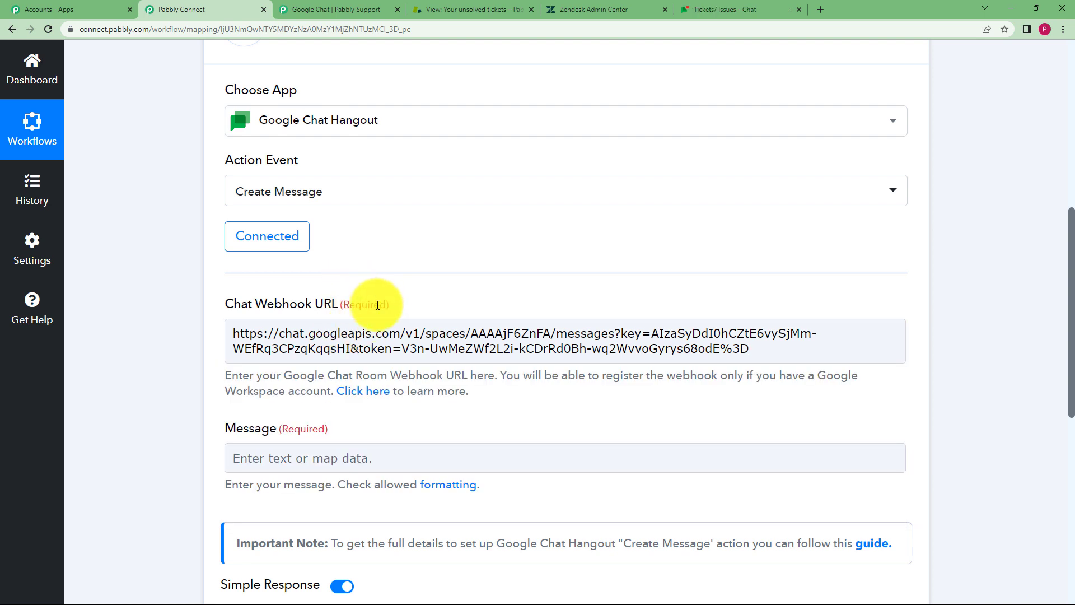
# - Begin the Google Chat message with "A new ticket has been created." followed by the mapped Zendesk Ticket Title and a \n line break
pyautogui.scroll(-3, 157, 411)
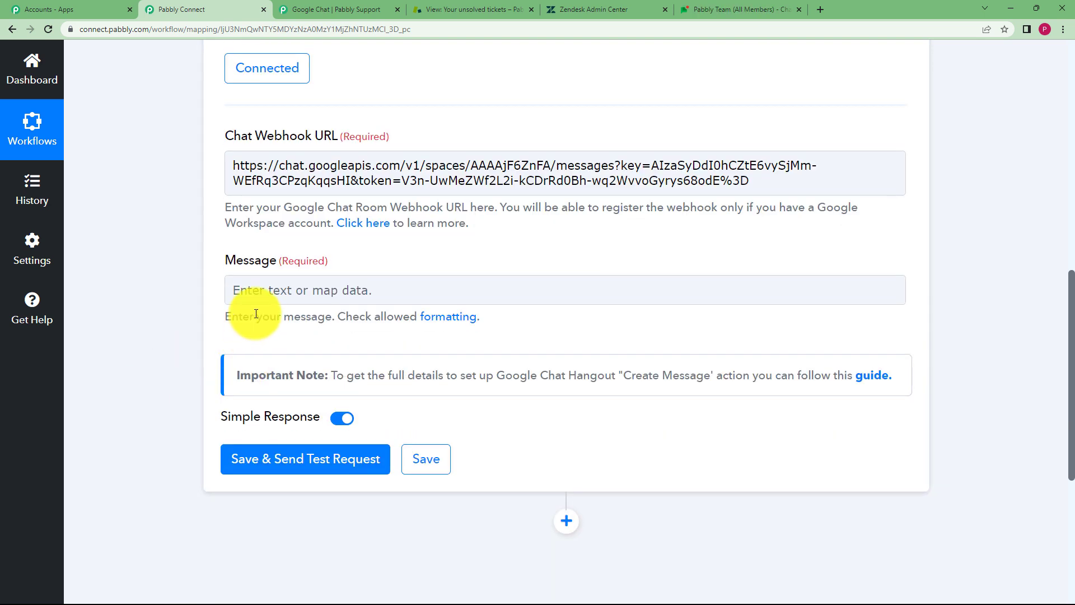
pyautogui.click(264, 302)
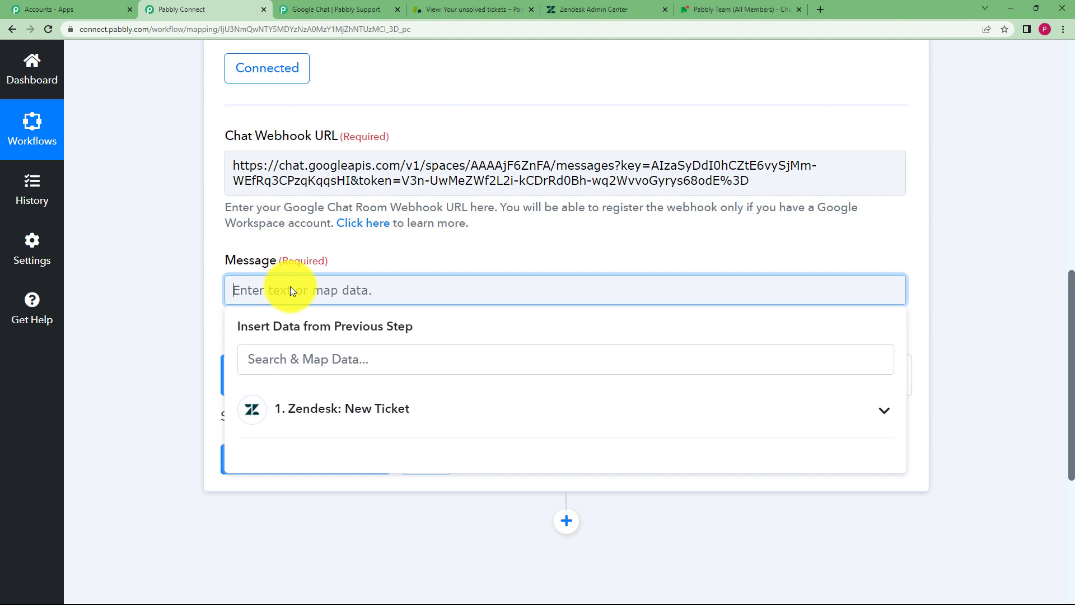
pyautogui.write('A new ticket has been created')
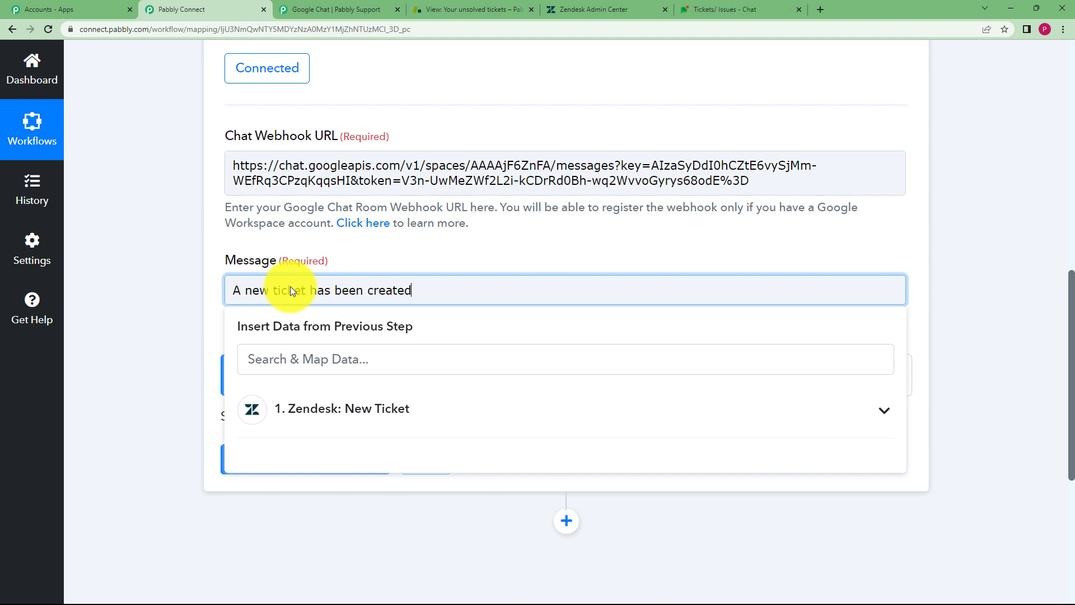
pyautogui.write('.')
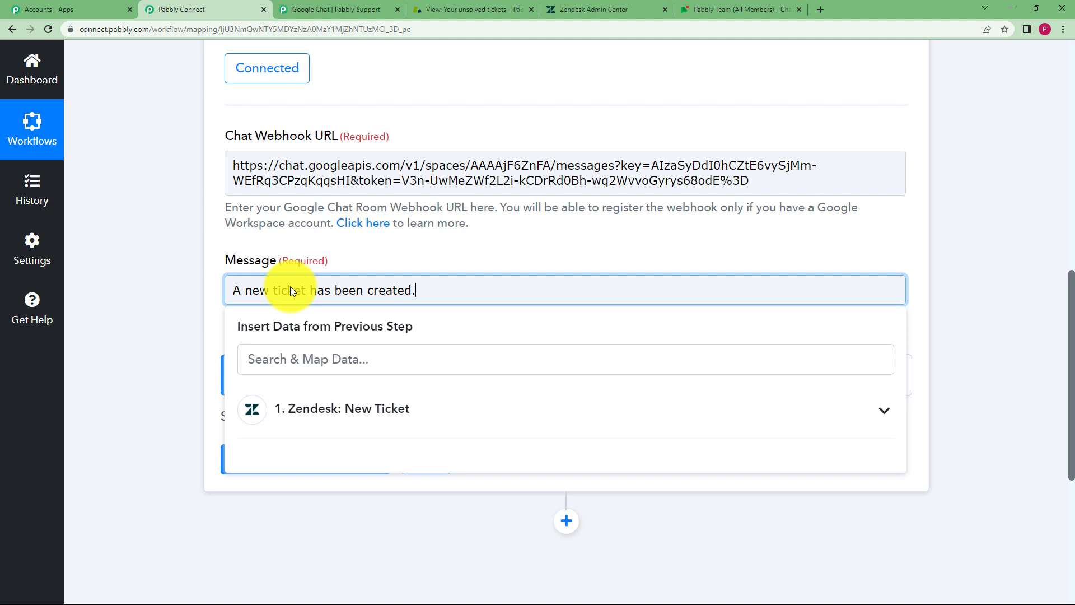
pyautogui.click(355, 395)
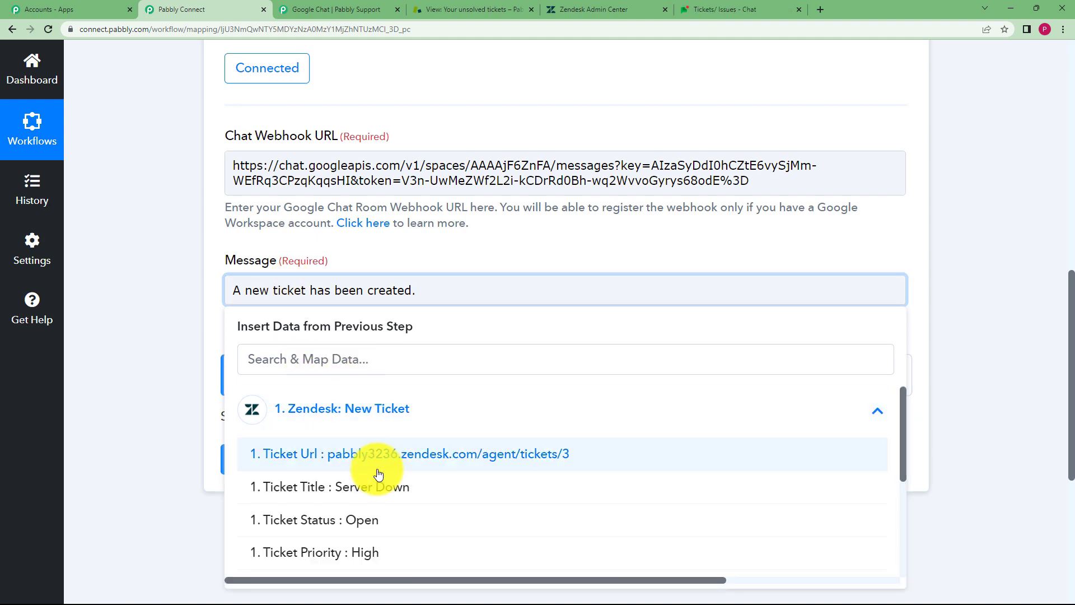
pyautogui.click(403, 488)
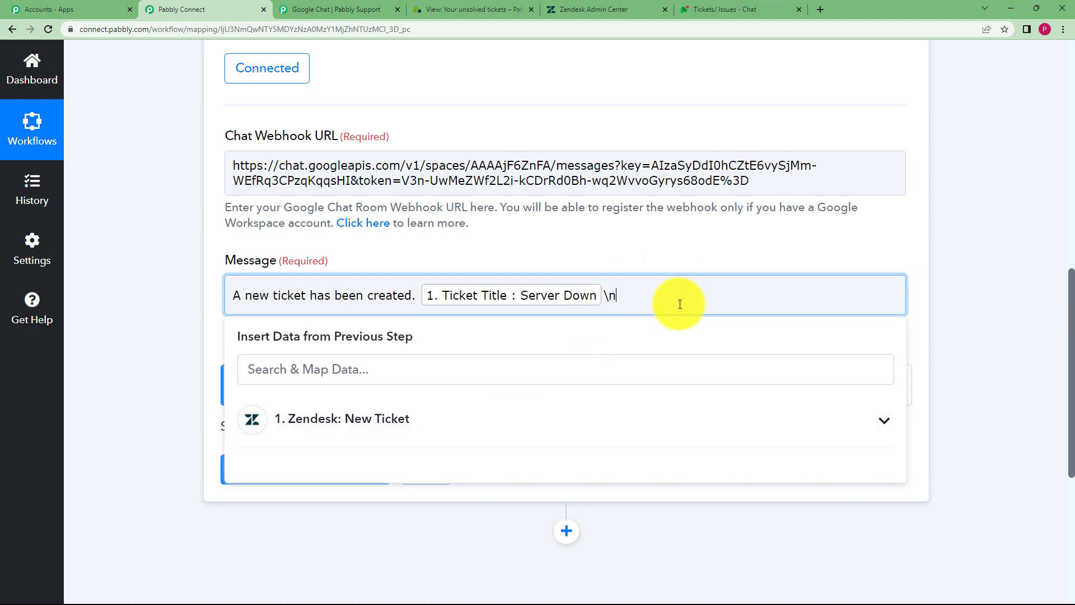
# - Map the Zendesk Ticket Description into the message after the line break
pyautogui.click(456, 417)
pyautogui.scroll(-2, 300, 489)
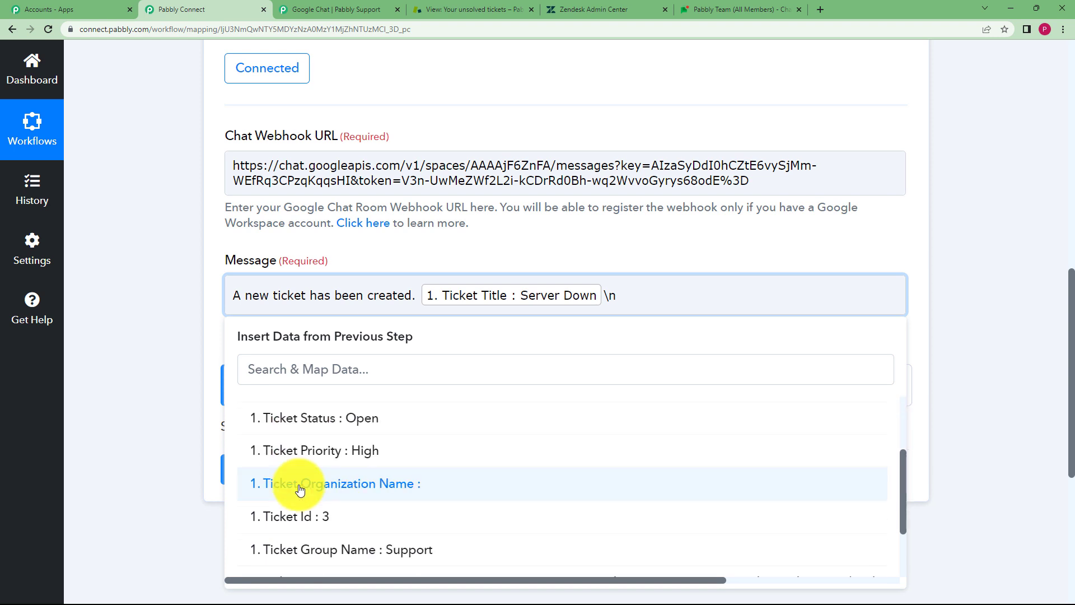
pyautogui.scroll(-2, 299, 489)
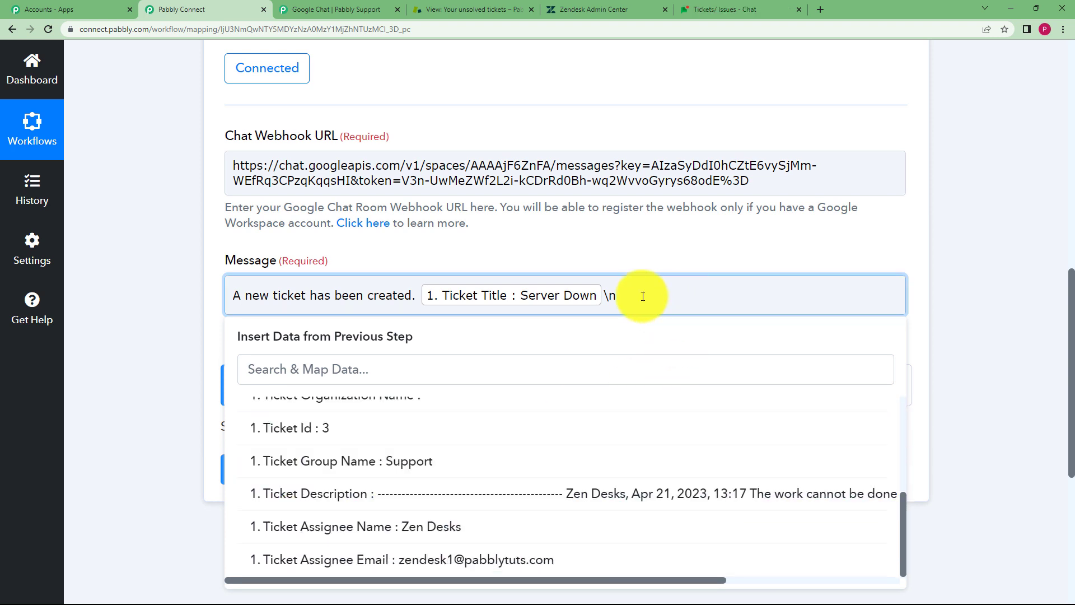
pyautogui.click(620, 493)
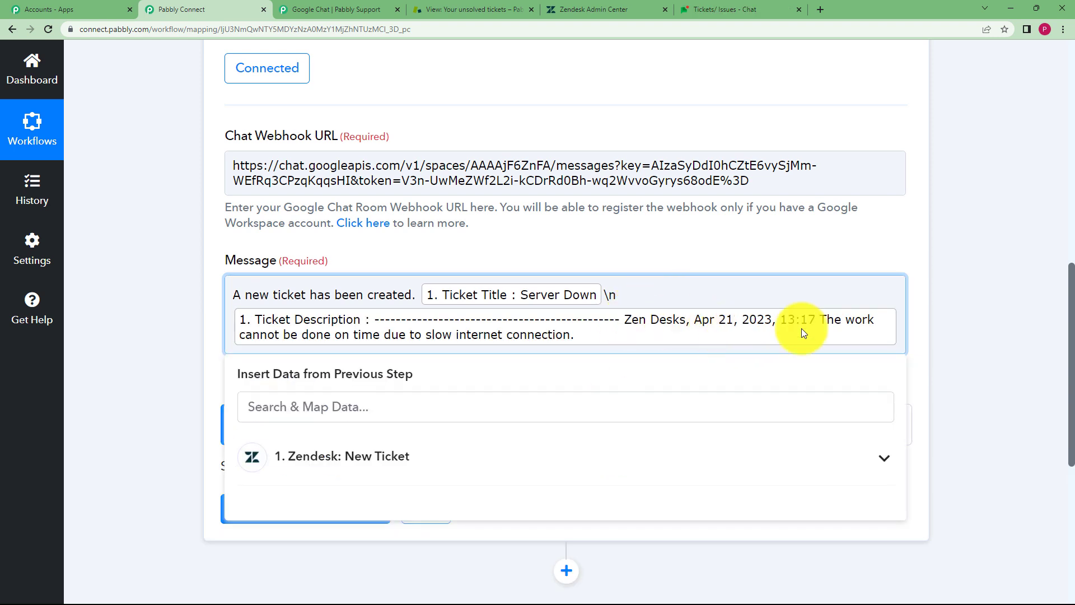
# - Add "\nGroup:" to the message and map the Zendesk Ticket Group Name after it
pyautogui.write('\\')
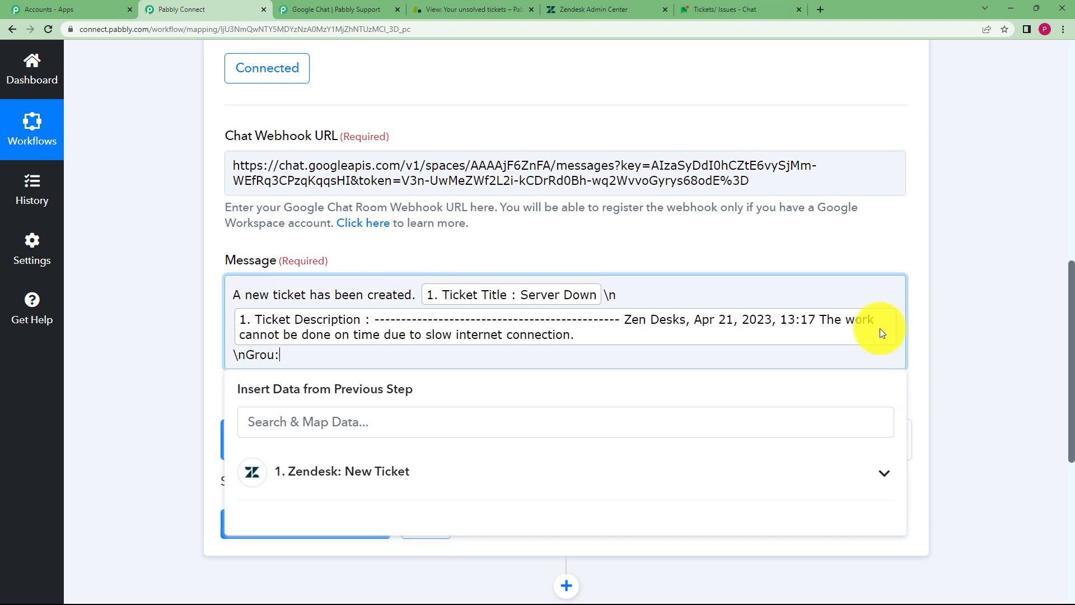
pyautogui.write('nGroup:')
pyautogui.click(540, 473)
pyautogui.scroll(-4, 473, 495)
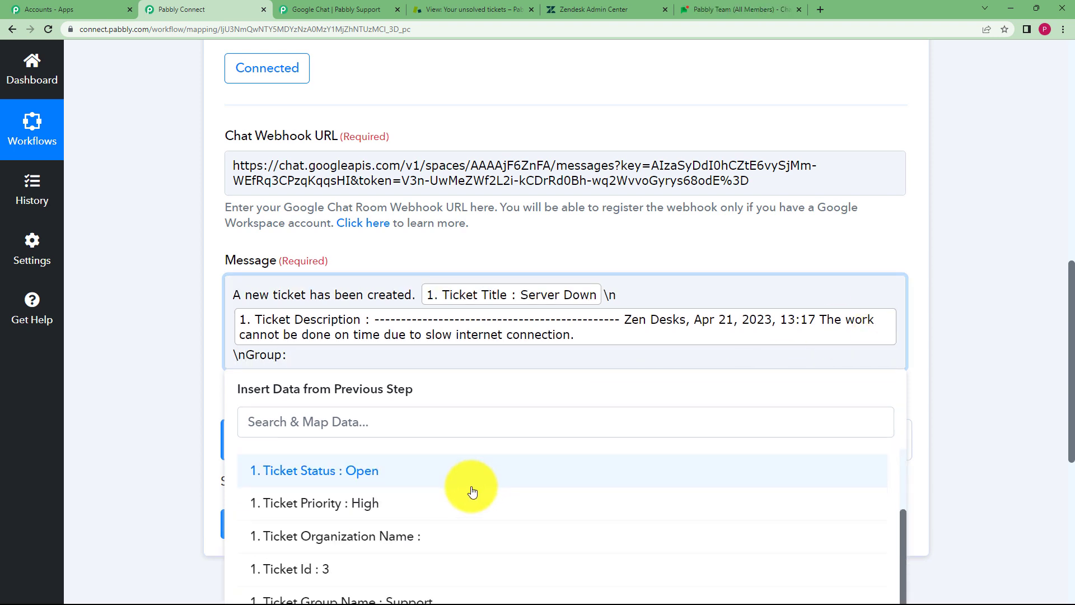
pyautogui.click(422, 540)
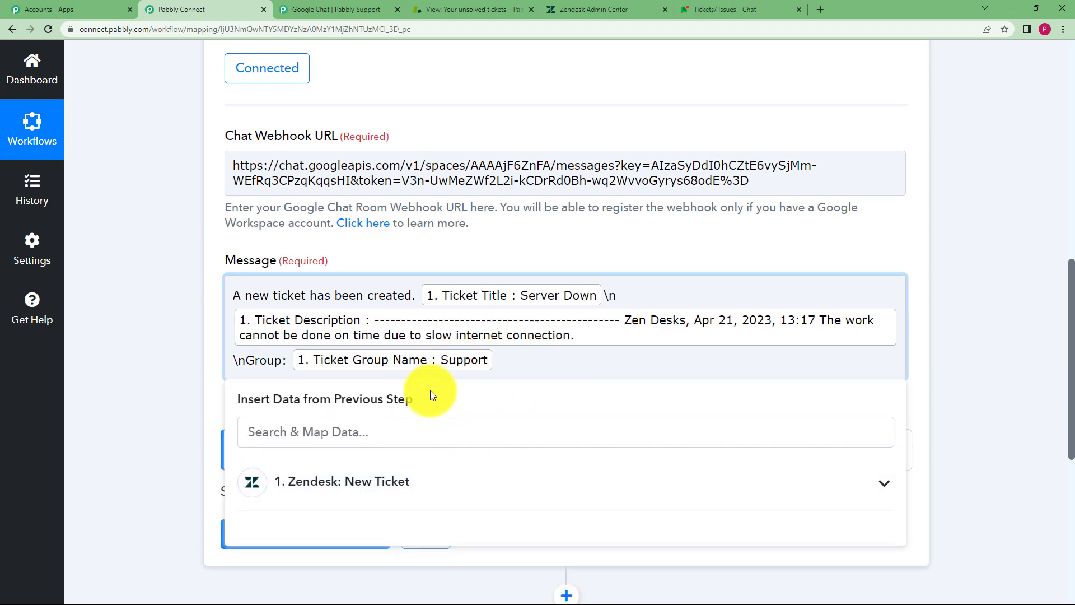
# - Save the Google Chat action and send a test request with the mapped message
pyautogui.click(148, 355)
pyautogui.scroll(-2, 147, 355)
pyautogui.click(320, 425)
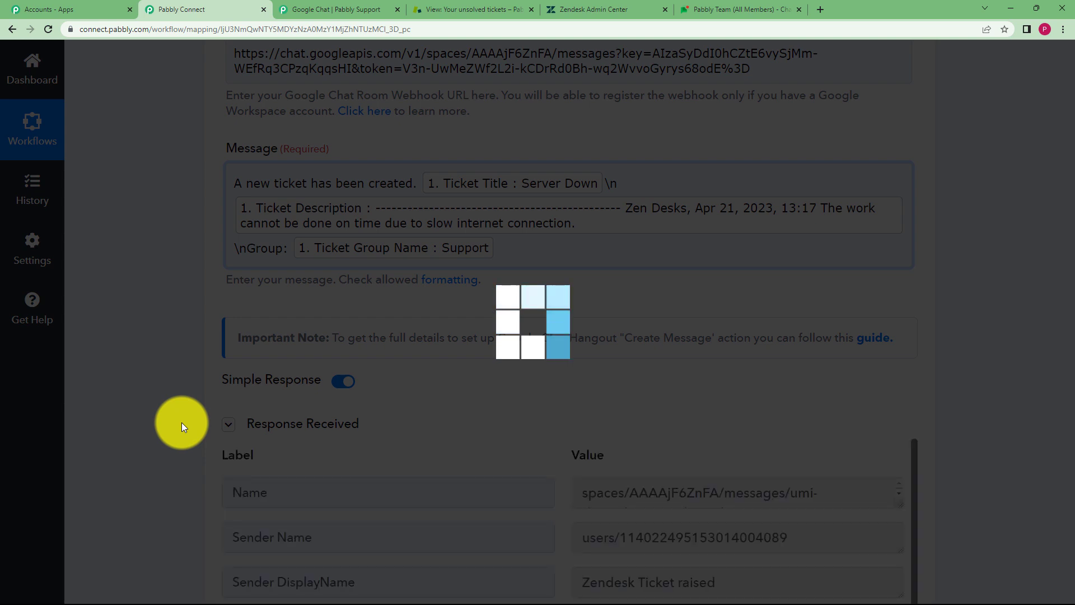
# - Examine the response received from Google Chat, enlarging the ArgumentText value to read the full message text
pyautogui.scroll(-4, 181, 426)
pyautogui.scroll(-3, 603, 353)
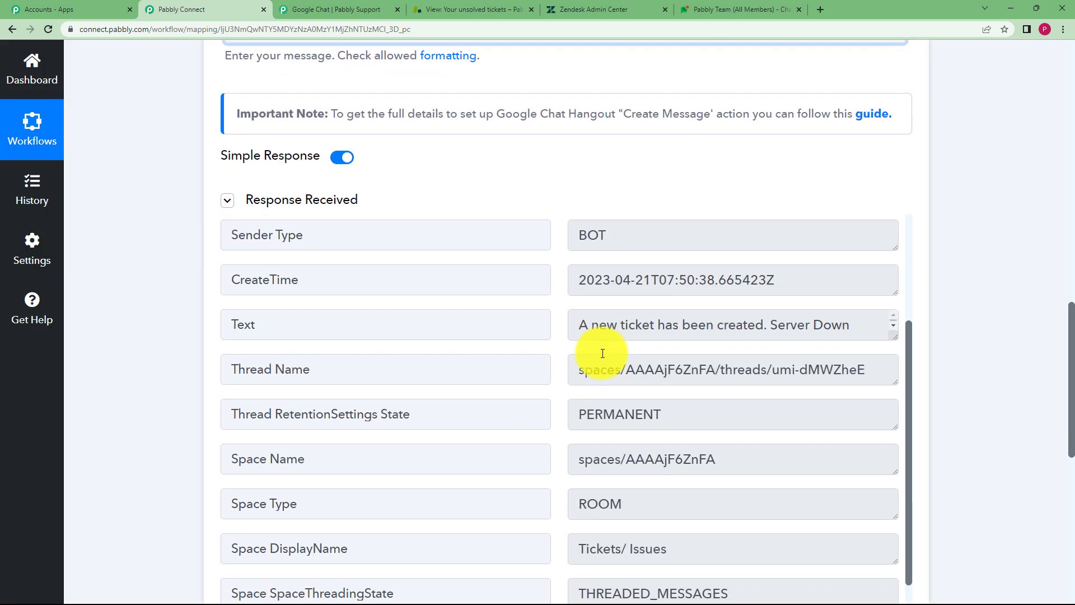
pyautogui.scroll(-2, 602, 352)
pyautogui.scroll(-4, 605, 432)
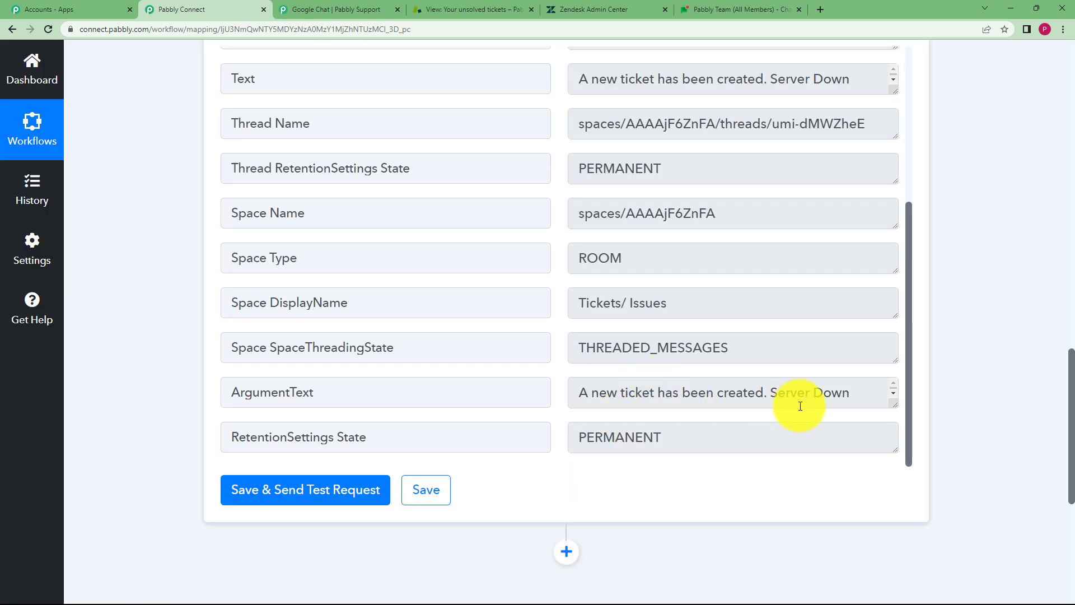
pyautogui.moveTo(890, 406); pyautogui.dragTo(895, 472)
pyautogui.scroll(-3, 678, 409)
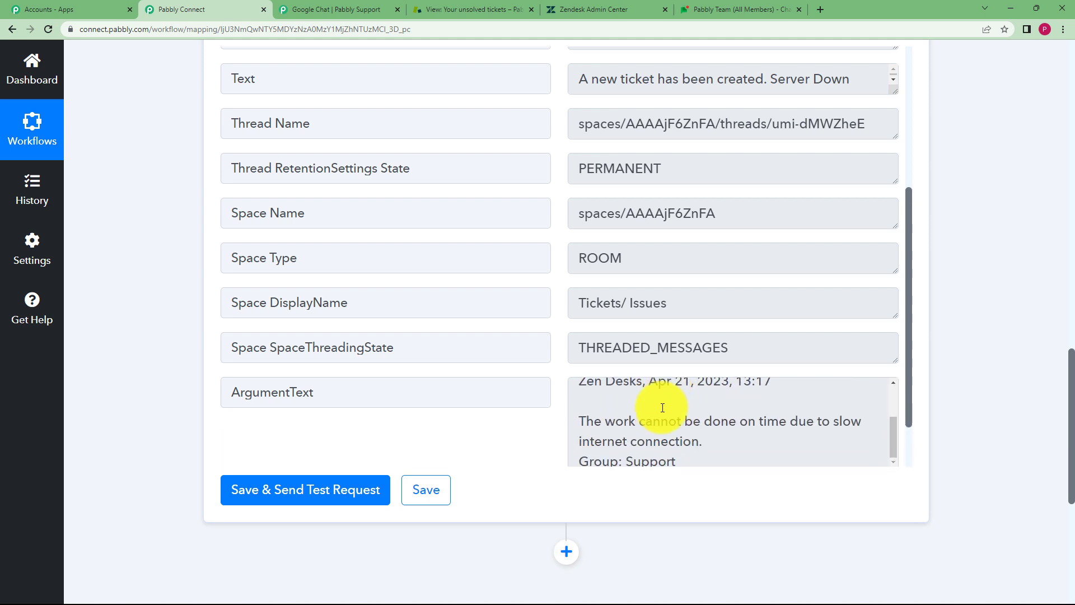
pyautogui.scroll(6, 688, 393)
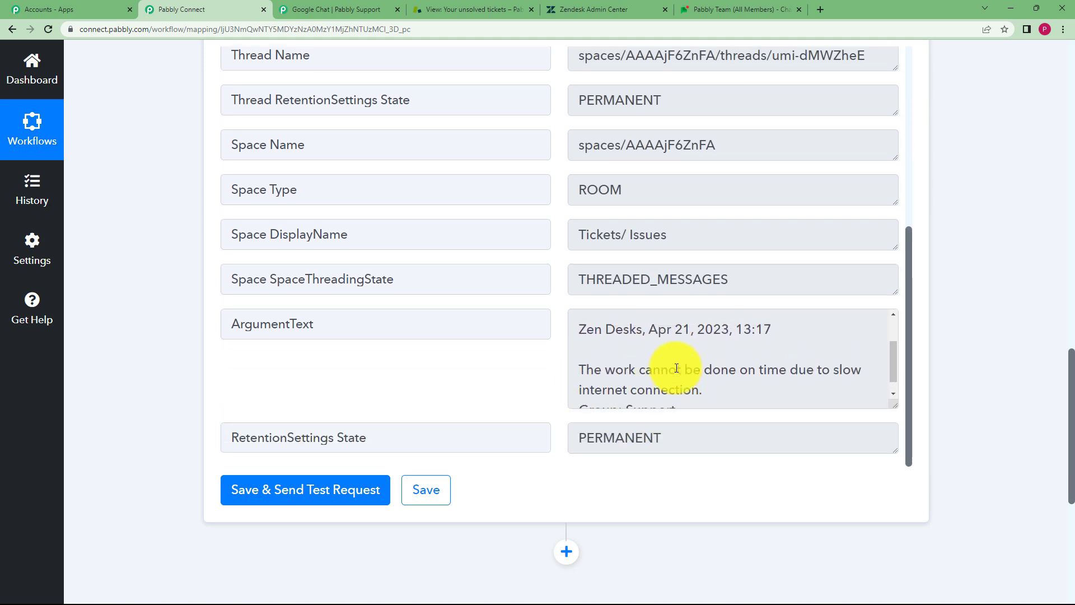
pyautogui.scroll(15, 140, 242)
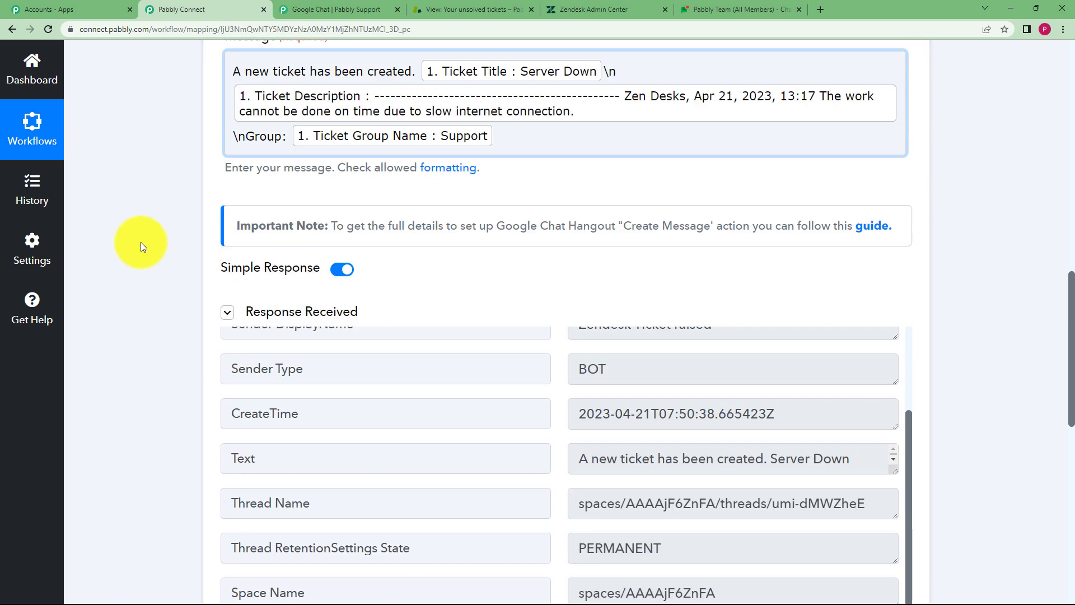
# - Collapse the Google Chat action, switch to Google Chat and close the Incoming webhooks dialog to check the test message in the Tickets/ Issues space
pyautogui.click(299, 196)
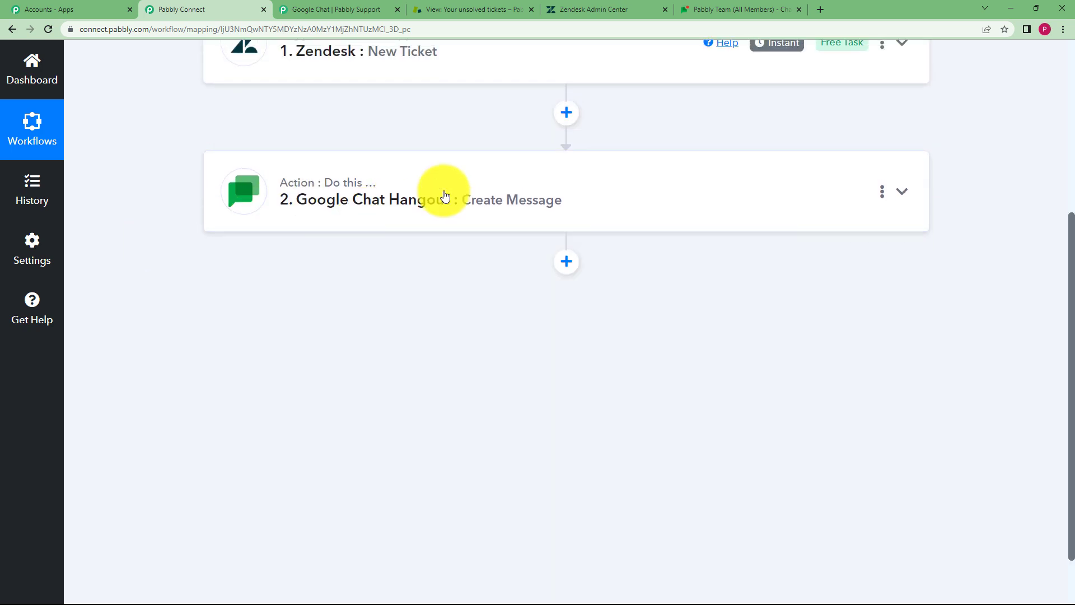
pyautogui.scroll(5, 444, 197)
pyautogui.click(695, 10)
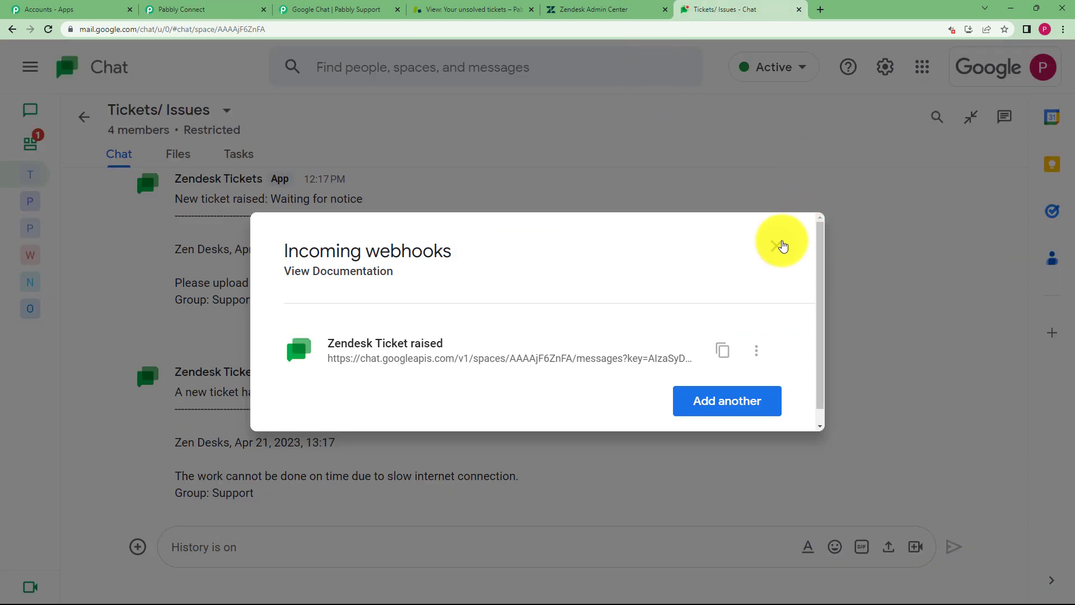
pyautogui.click(776, 246)
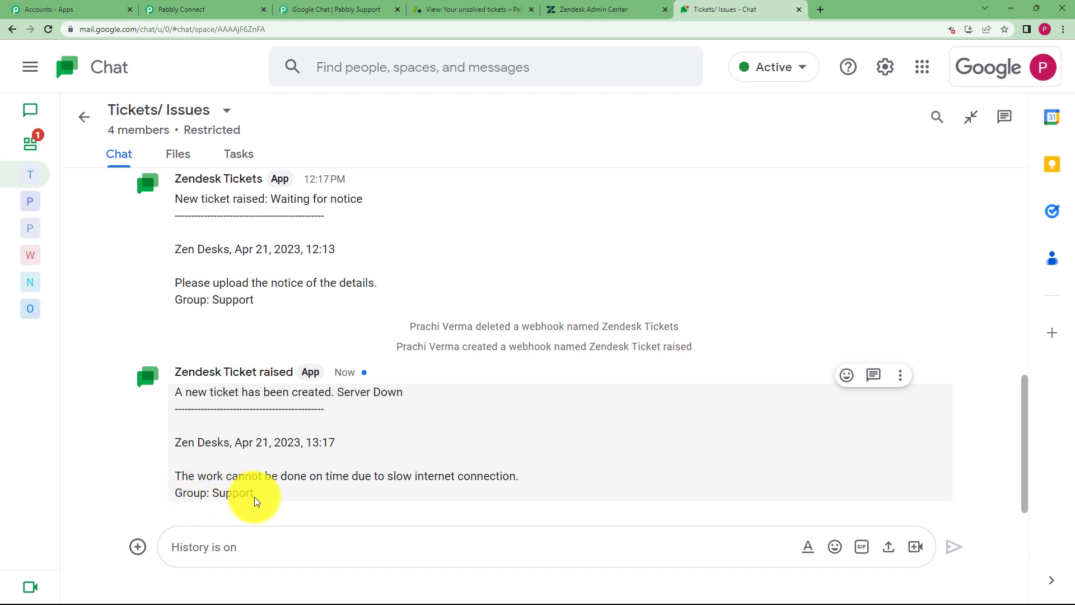
# - Return to Pabbly Connect and review the Zendesk trigger's setup instructions, its captured ticket data and the Google Chat action
pyautogui.click(246, 9)
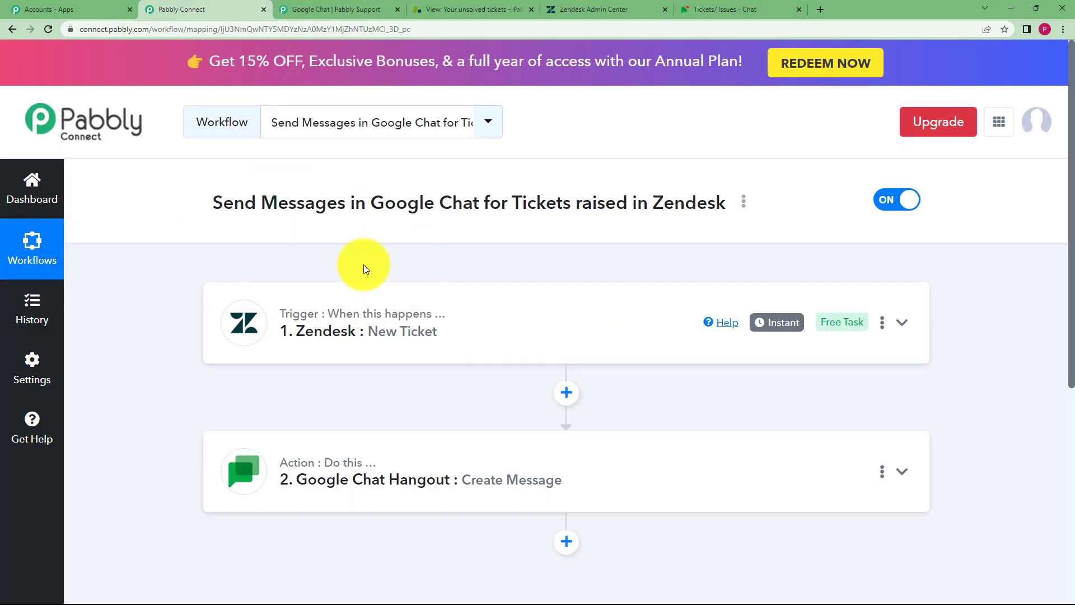
pyautogui.moveTo(345, 324)
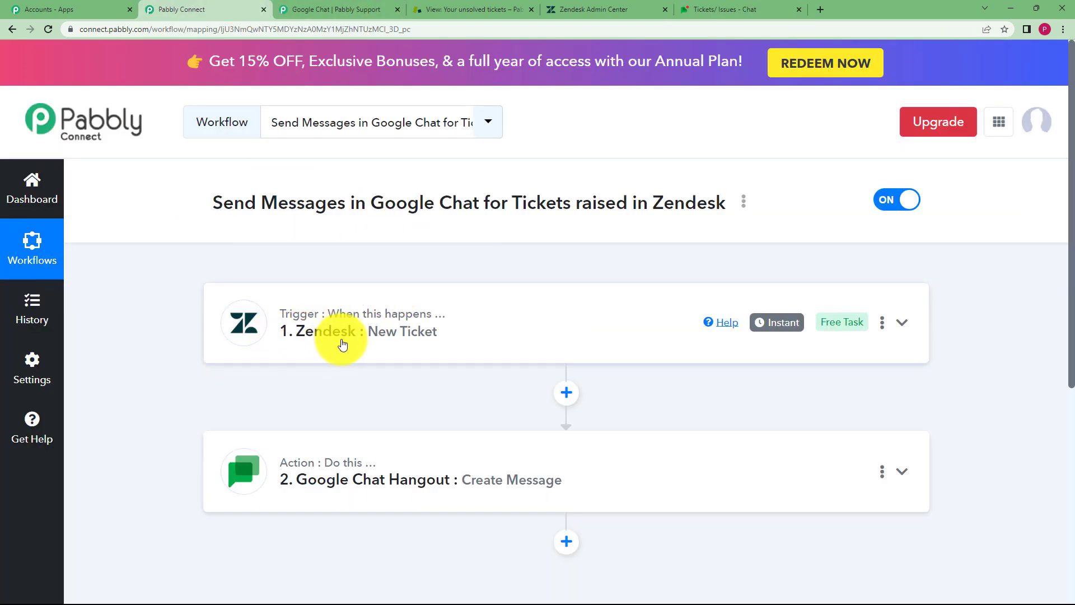
pyautogui.click(331, 351)
pyautogui.scroll(-5, 160, 415)
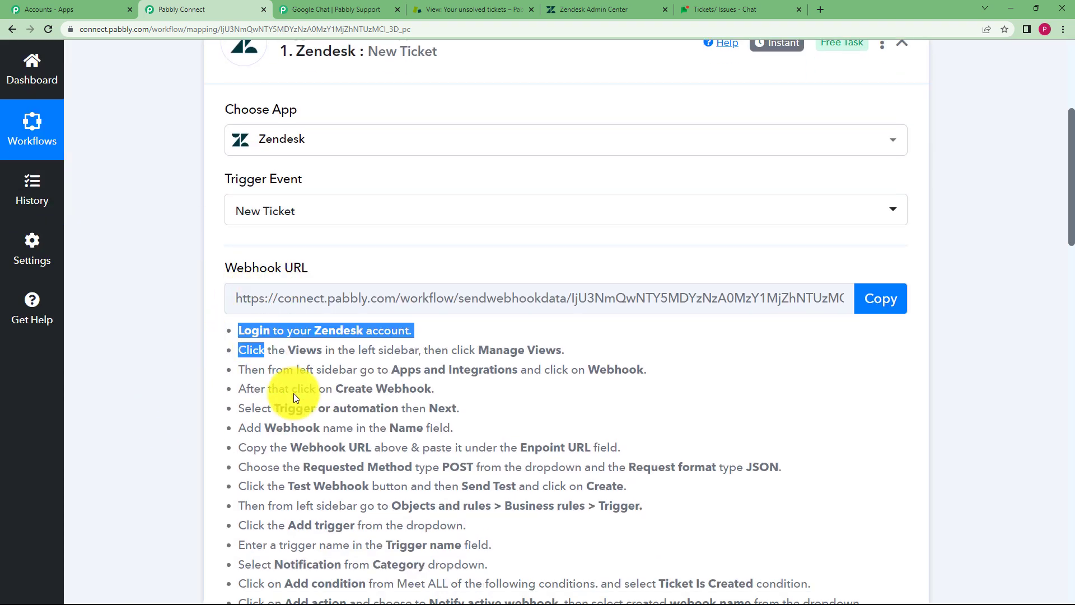
pyautogui.moveTo(295, 396); pyautogui.dragTo(405, 585)
pyautogui.click(294, 416)
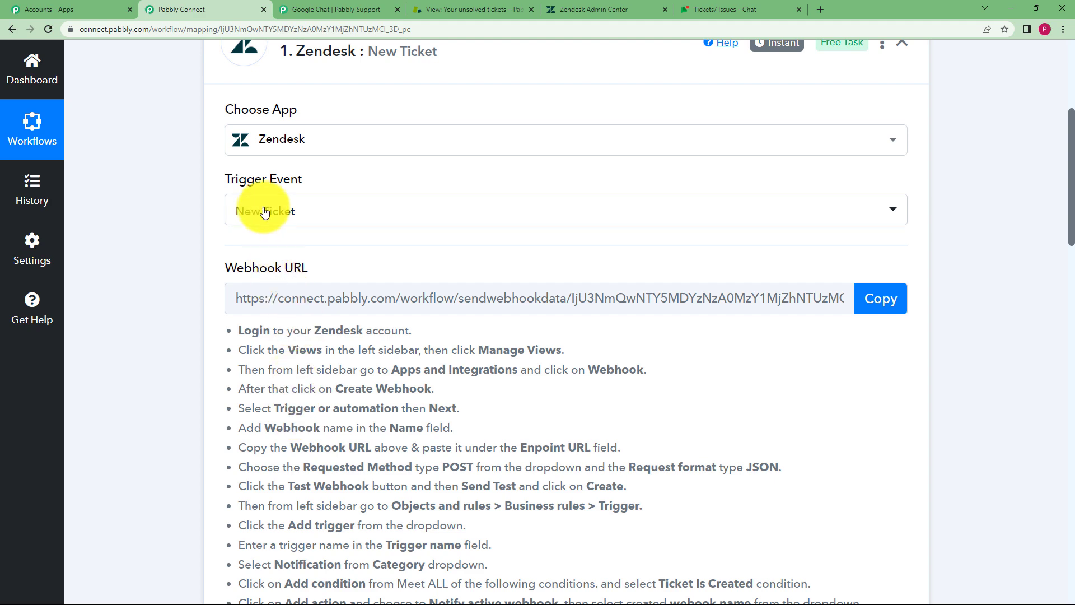
pyautogui.scroll(-12, 235, 300)
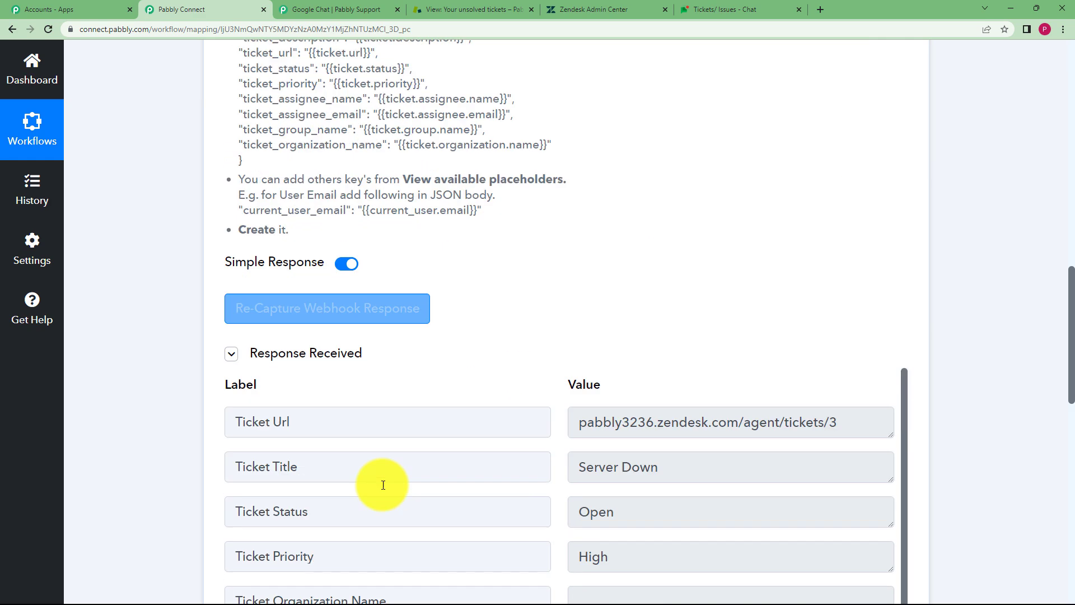
pyautogui.scroll(-3, 383, 485)
pyautogui.scroll(-5, 167, 442)
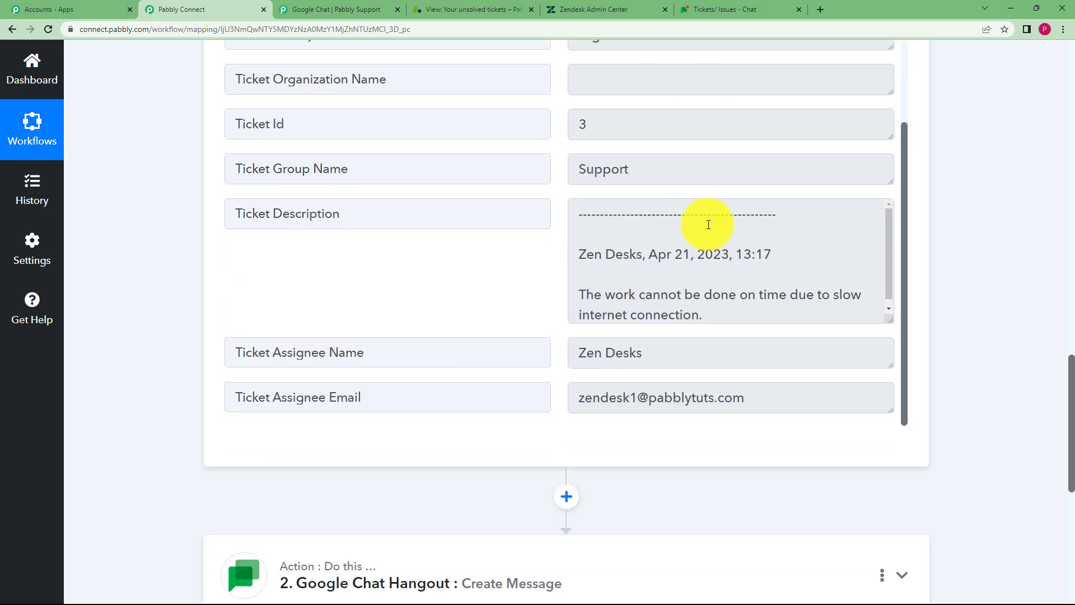
pyautogui.scroll(-4, 168, 413)
pyautogui.click(348, 357)
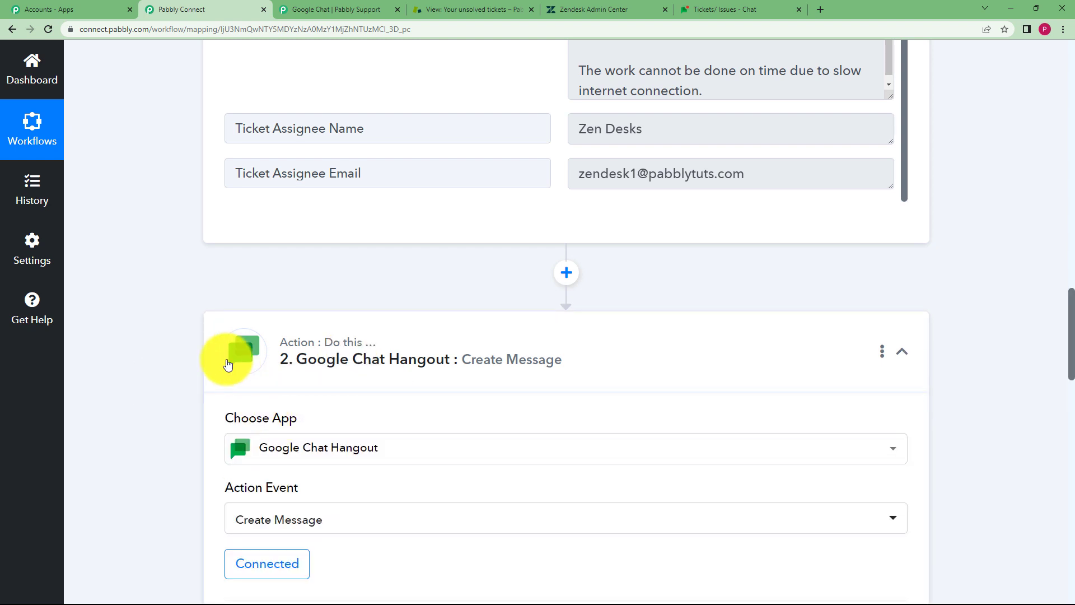